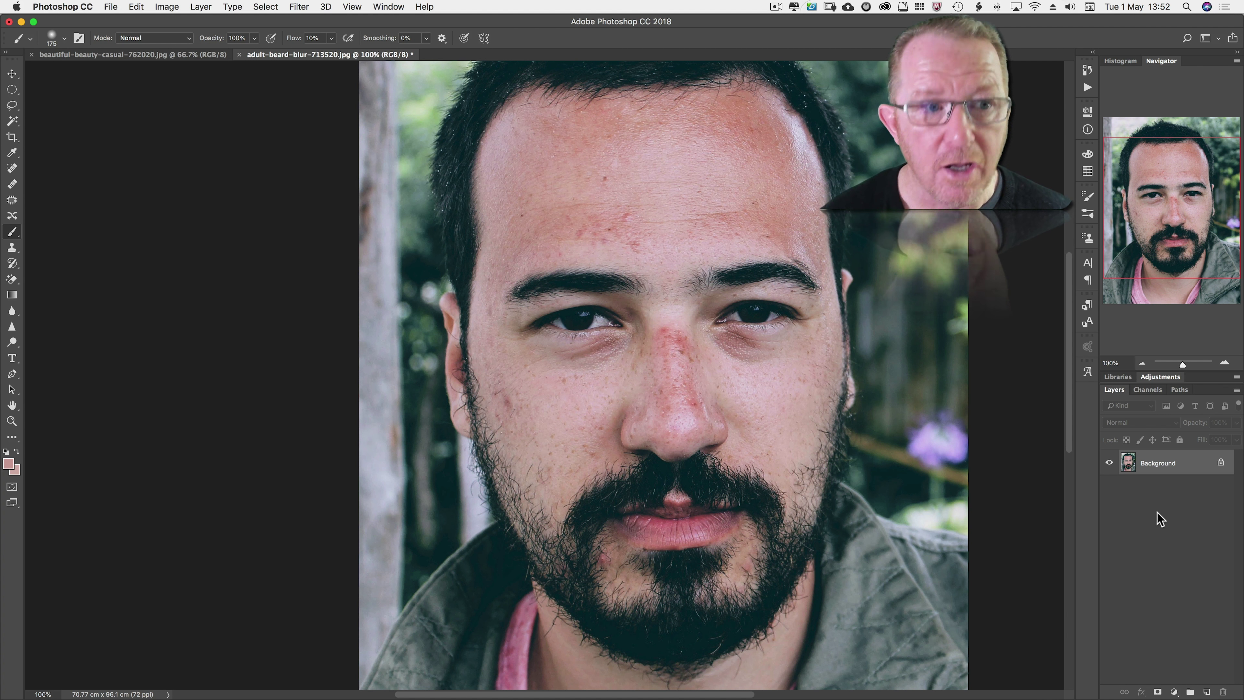
- Duplicate the Background layer into a new Layer 1 with Cmd+J
{"action": "key", "text": "super"}
{"action": "key", "text": "super+j"}
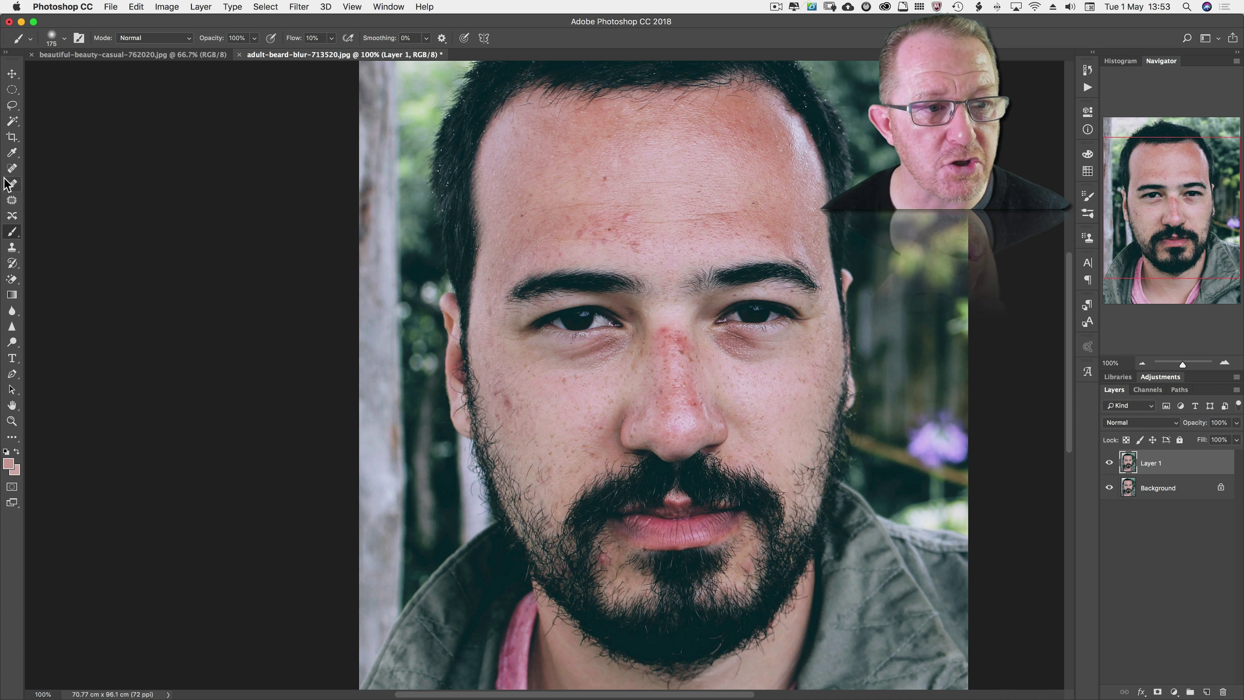
- Choose the Spot Healing Brush with its blend mode left at Normal
{"action": "left_click", "coordinate": [12, 168]}
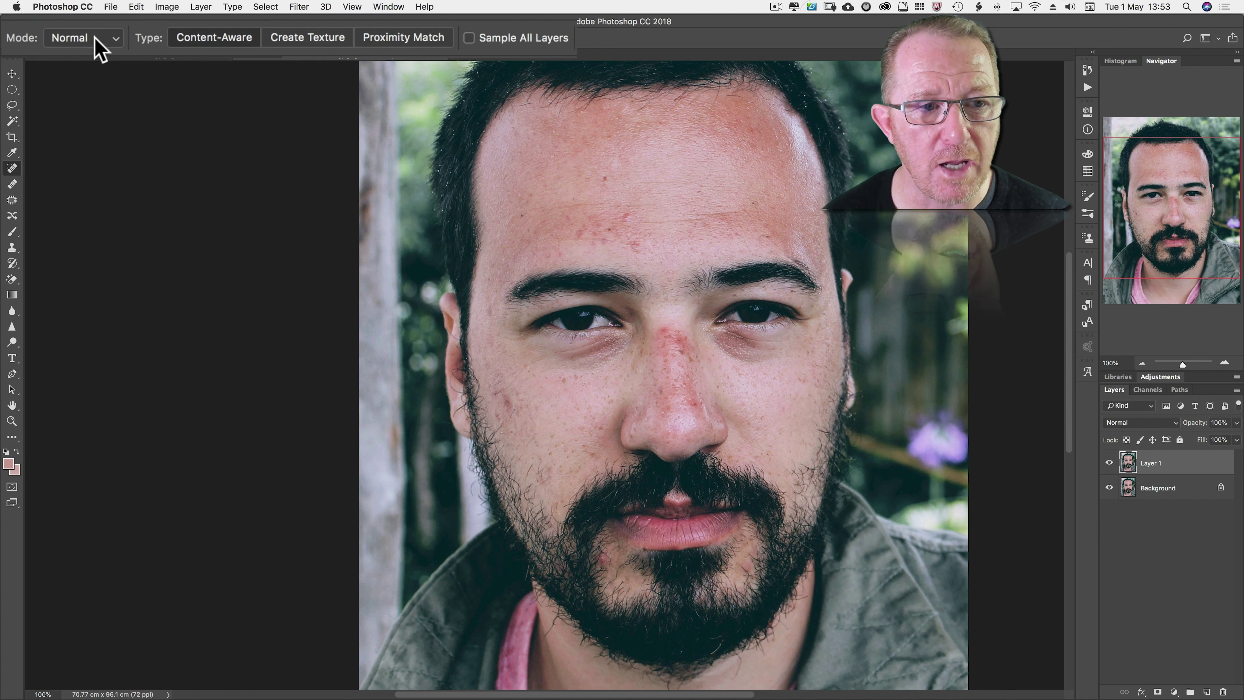
{"action": "left_click", "coordinate": [97, 45]}
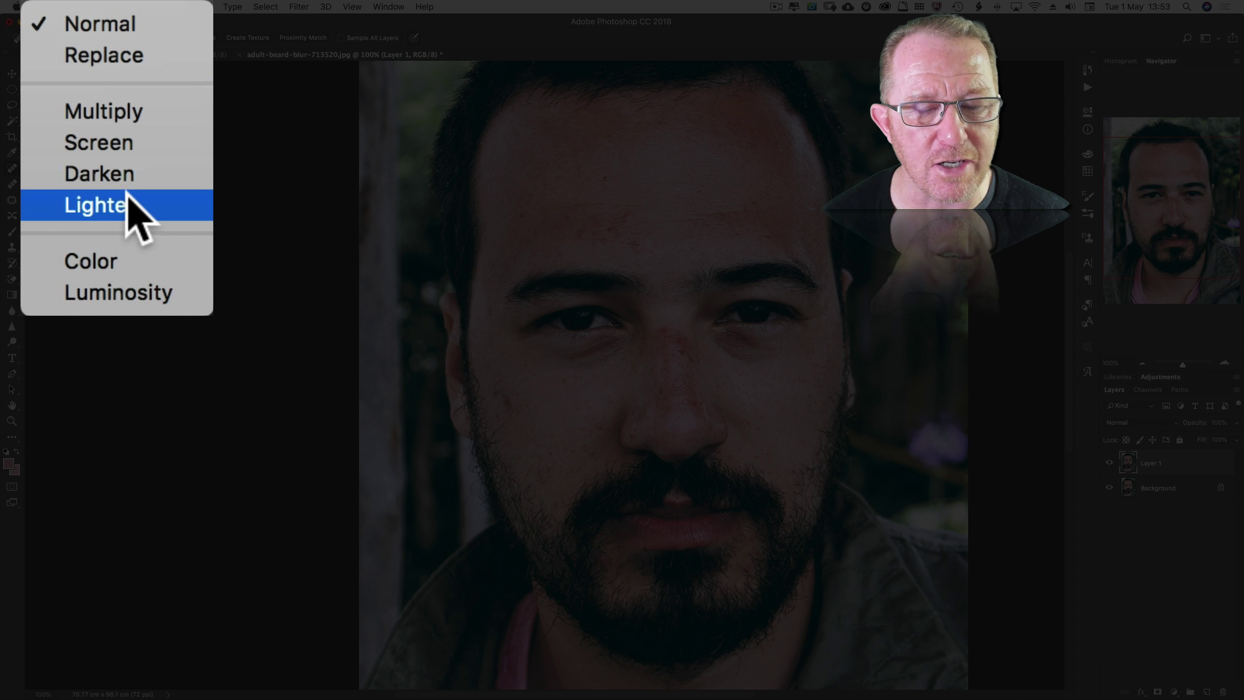
{"action": "left_click", "coordinate": [156, 42]}
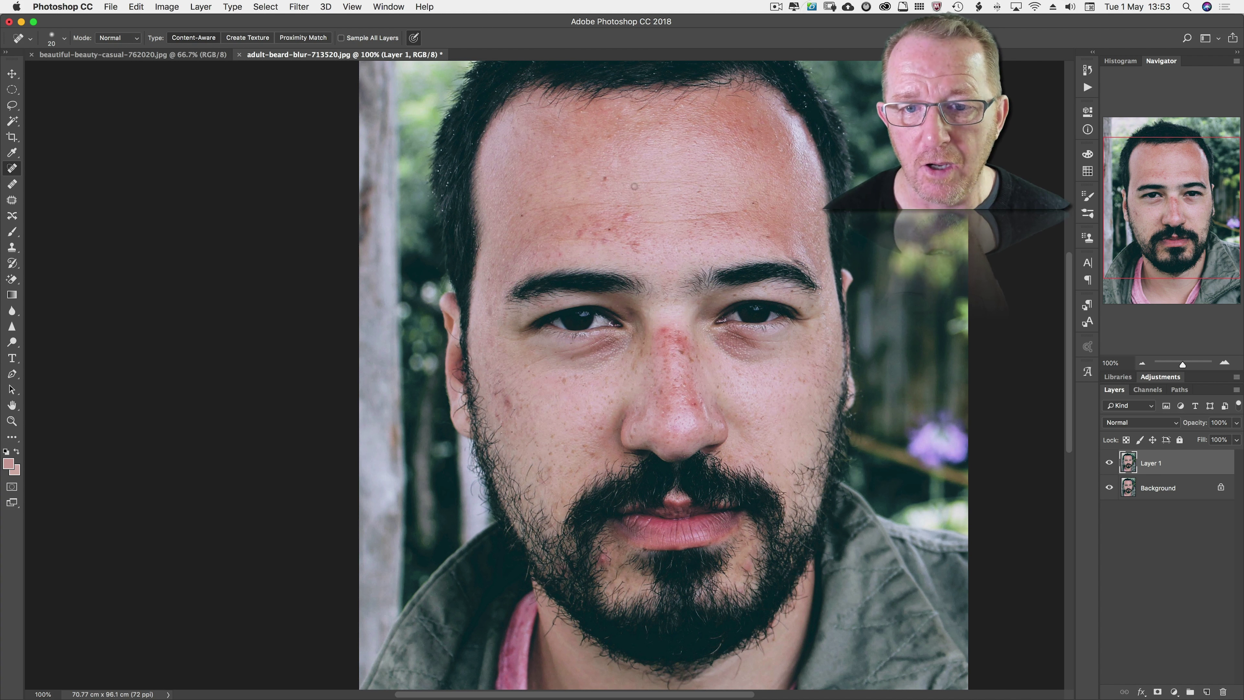
- Heal the blemishes across the forehead with a size-25 brush
{"action": "left_click_drag", "start_coordinate": [639, 184], "coordinate": [700, 183]}
{"action": "left_click", "coordinate": [604, 179]}
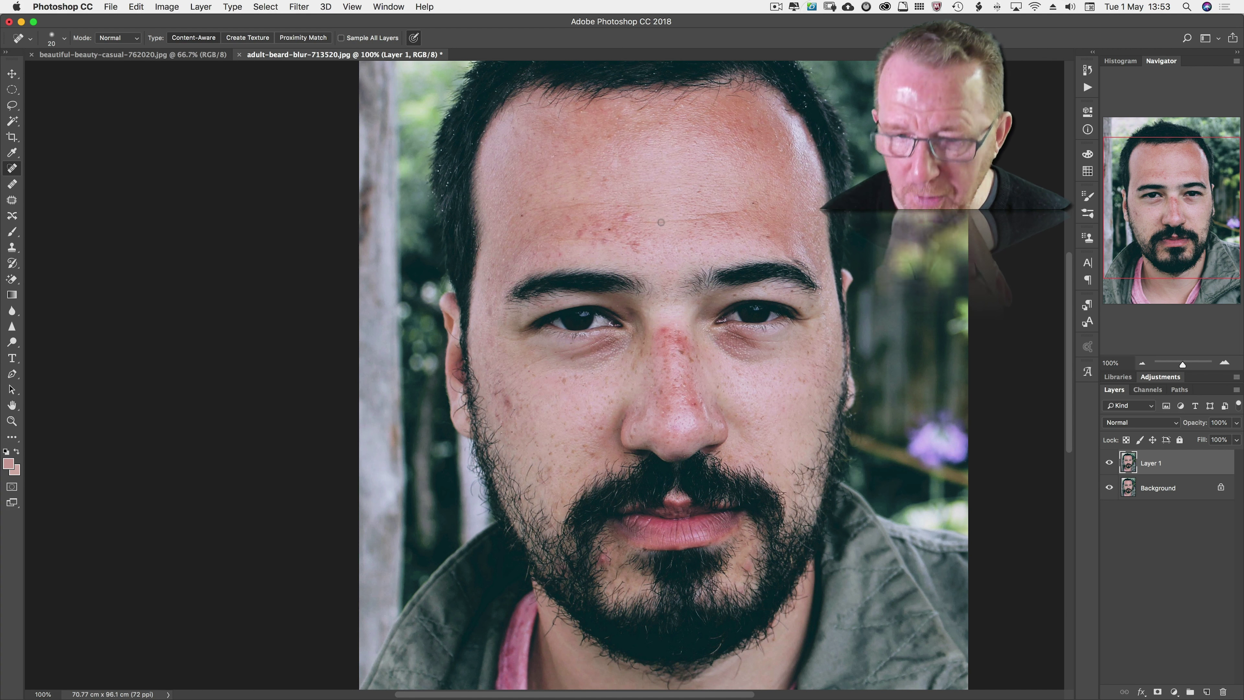
{"action": "key", "text": "bracketright"}
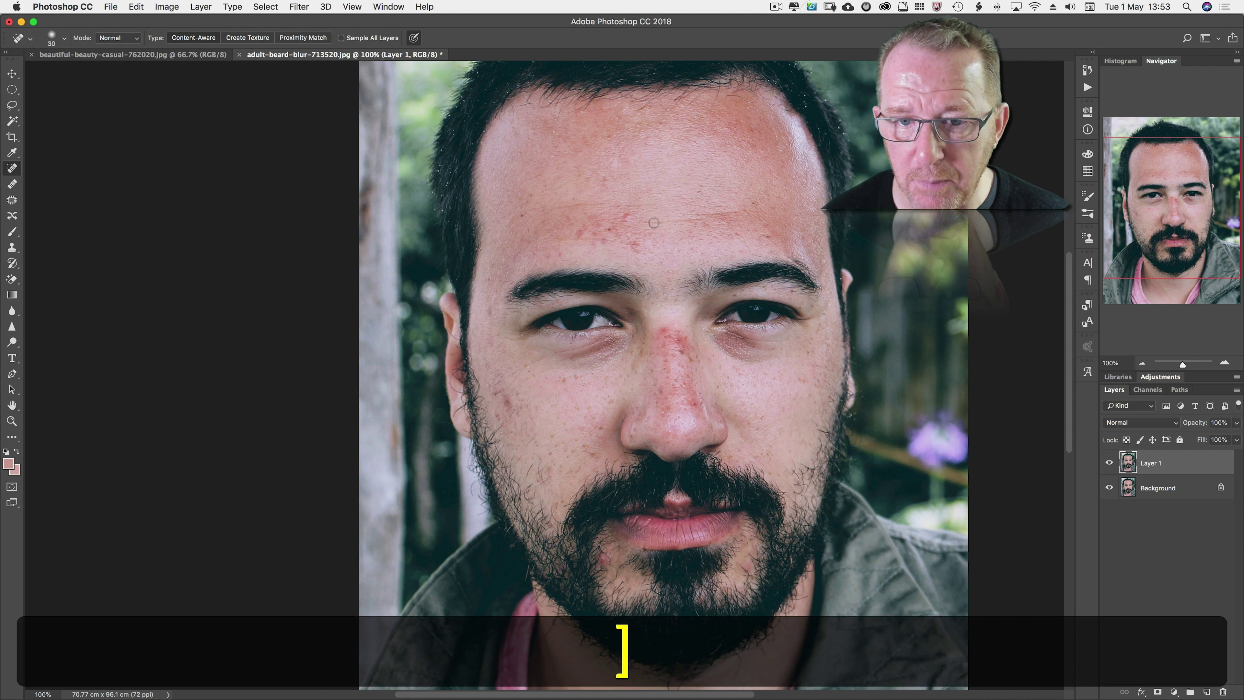
{"action": "key", "text": "bracketleft"}
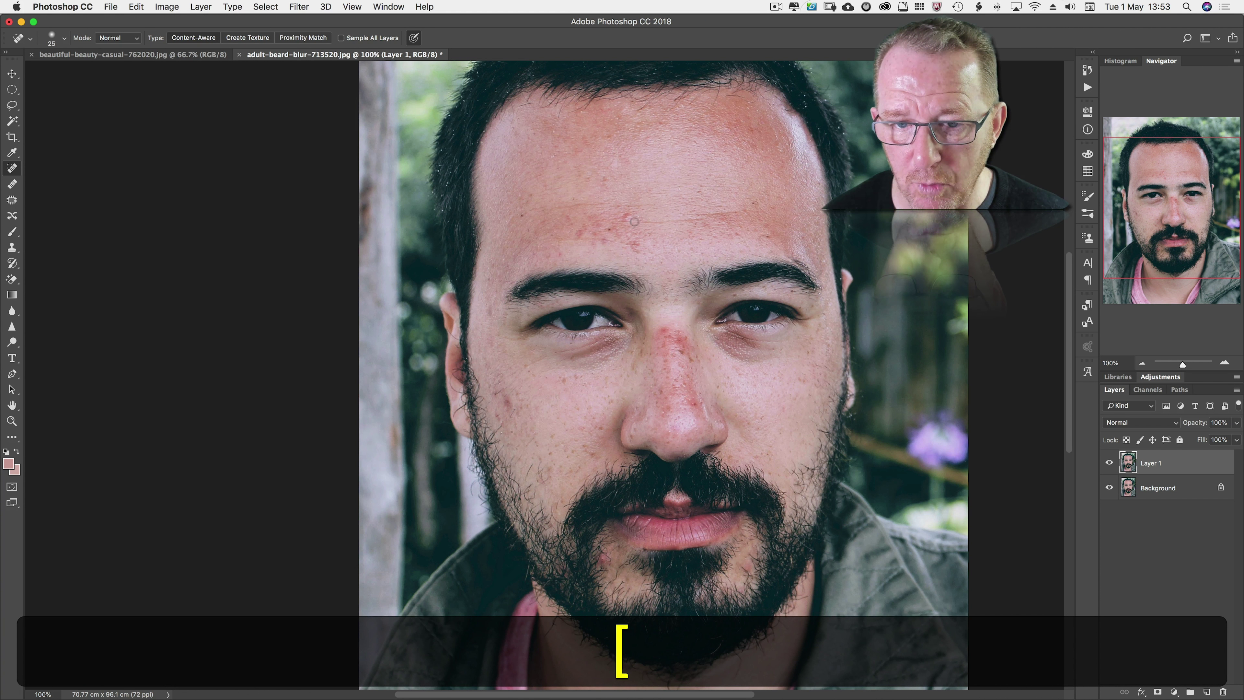
{"action": "left_click_drag", "start_coordinate": [634, 222], "coordinate": [702, 220]}
{"action": "mouse_move", "coordinate": [570, 201]}
{"action": "left_mouse_down"}
{"action": "mouse_move", "coordinate": [637, 203]}
{"action": "mouse_move", "coordinate": [616, 240]}
{"action": "mouse_move", "coordinate": [541, 238]}
{"action": "left_mouse_up"}
{"action": "left_click", "coordinate": [626, 215]}
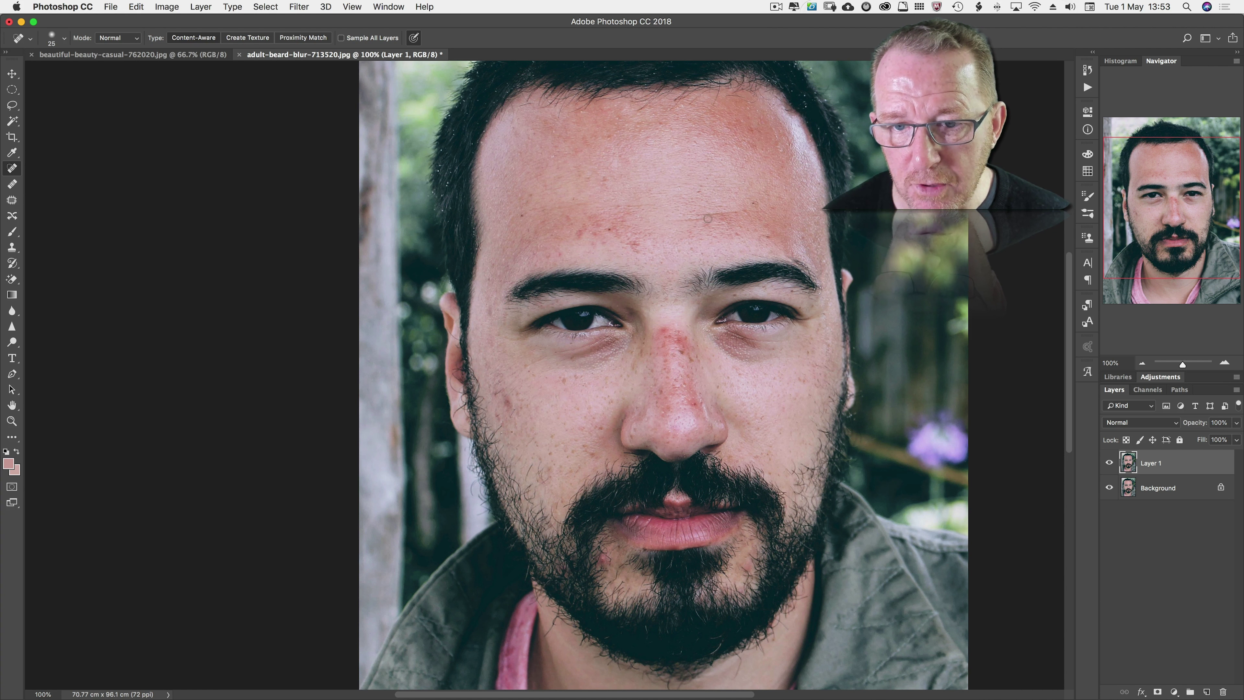
{"action": "mouse_move", "coordinate": [705, 219]}
{"action": "left_mouse_down"}
{"action": "mouse_move", "coordinate": [661, 220]}
{"action": "mouse_move", "coordinate": [789, 193]}
{"action": "left_mouse_up"}
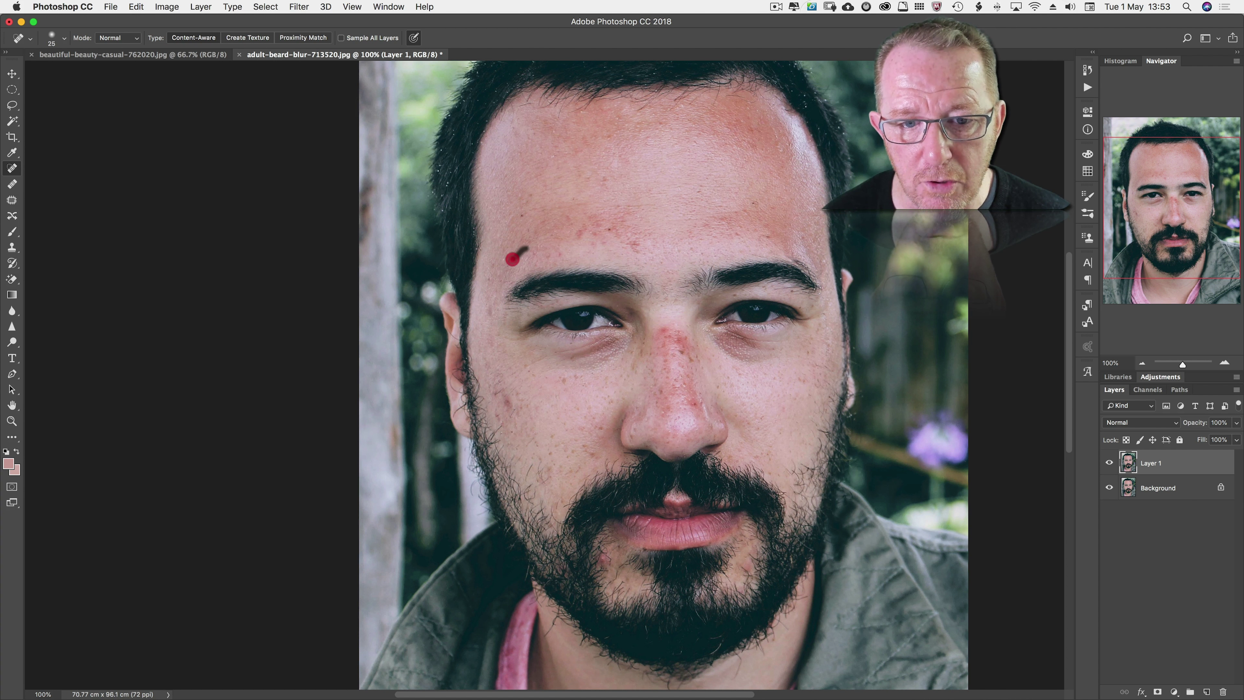
{"action": "mouse_move", "coordinate": [525, 248]}
{"action": "left_mouse_down"}
{"action": "mouse_move", "coordinate": [492, 277]}
{"action": "mouse_move", "coordinate": [522, 215]}
{"action": "left_mouse_up"}
{"action": "left_click", "coordinate": [518, 196]}
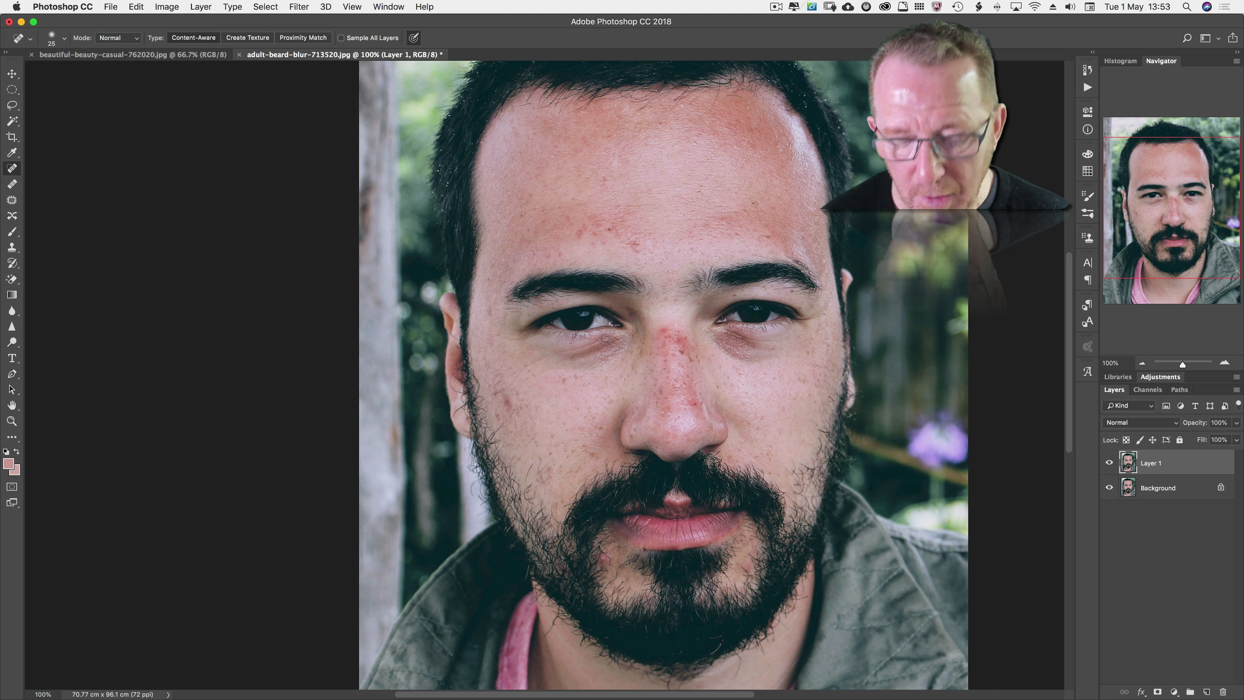
- Heal blemishes under and beside the eyes with a size-15 brush, then resize to 20
{"action": "key", "text": "bracketleft"}
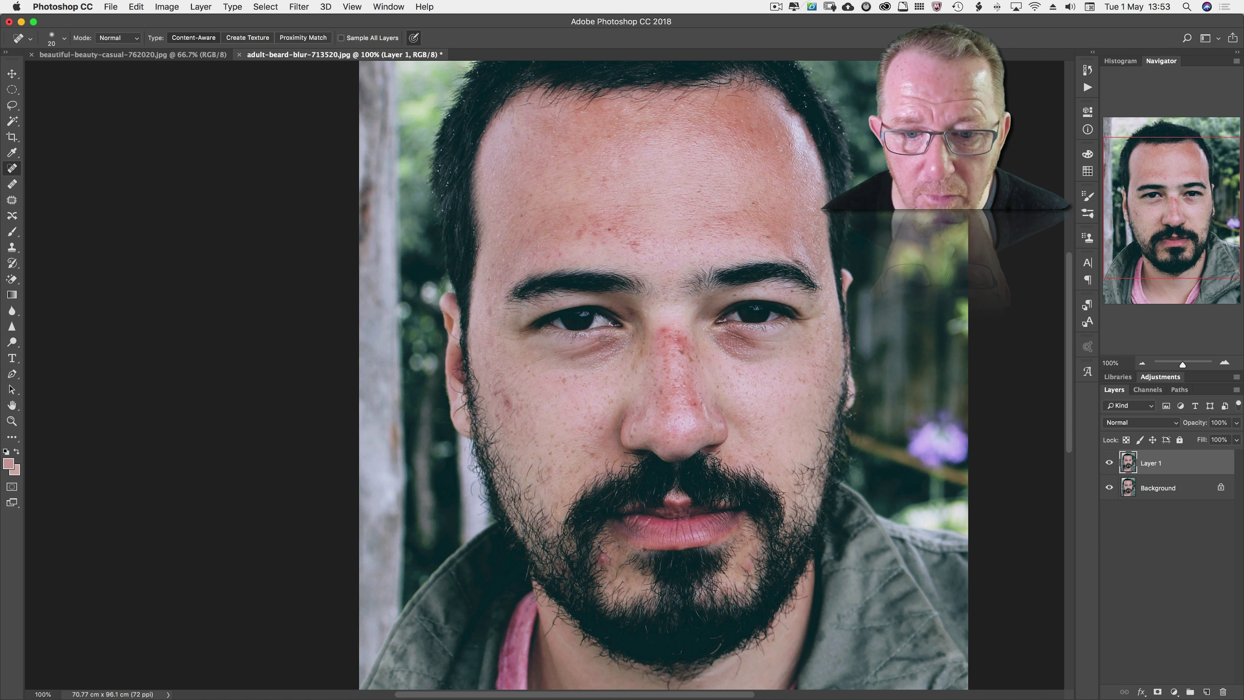
{"action": "key", "text": "bracketleft"}
{"action": "mouse_move", "coordinate": [726, 331]}
{"action": "left_mouse_down"}
{"action": "mouse_move", "coordinate": [768, 344]}
{"action": "mouse_move", "coordinate": [743, 340]}
{"action": "left_mouse_up"}
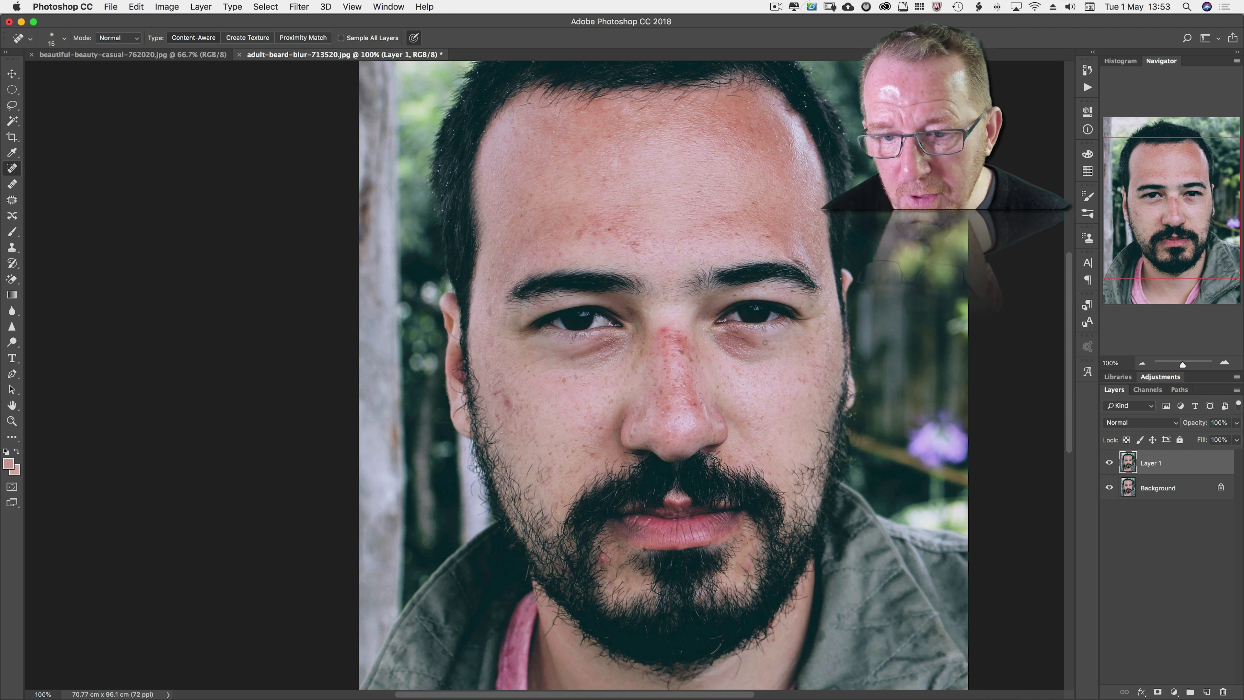
{"action": "left_click", "coordinate": [781, 341]}
{"action": "left_click", "coordinate": [804, 320]}
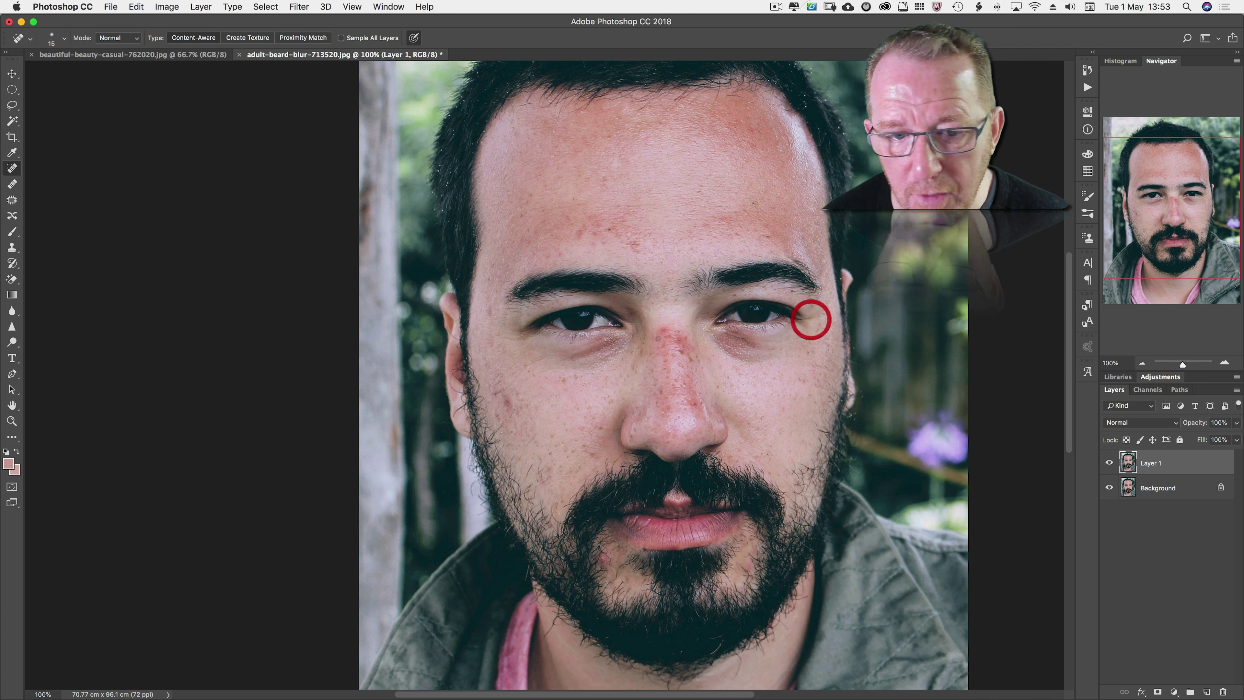
{"action": "left_click_drag", "start_coordinate": [512, 332], "coordinate": [513, 332]}
{"action": "left_click", "coordinate": [515, 341]}
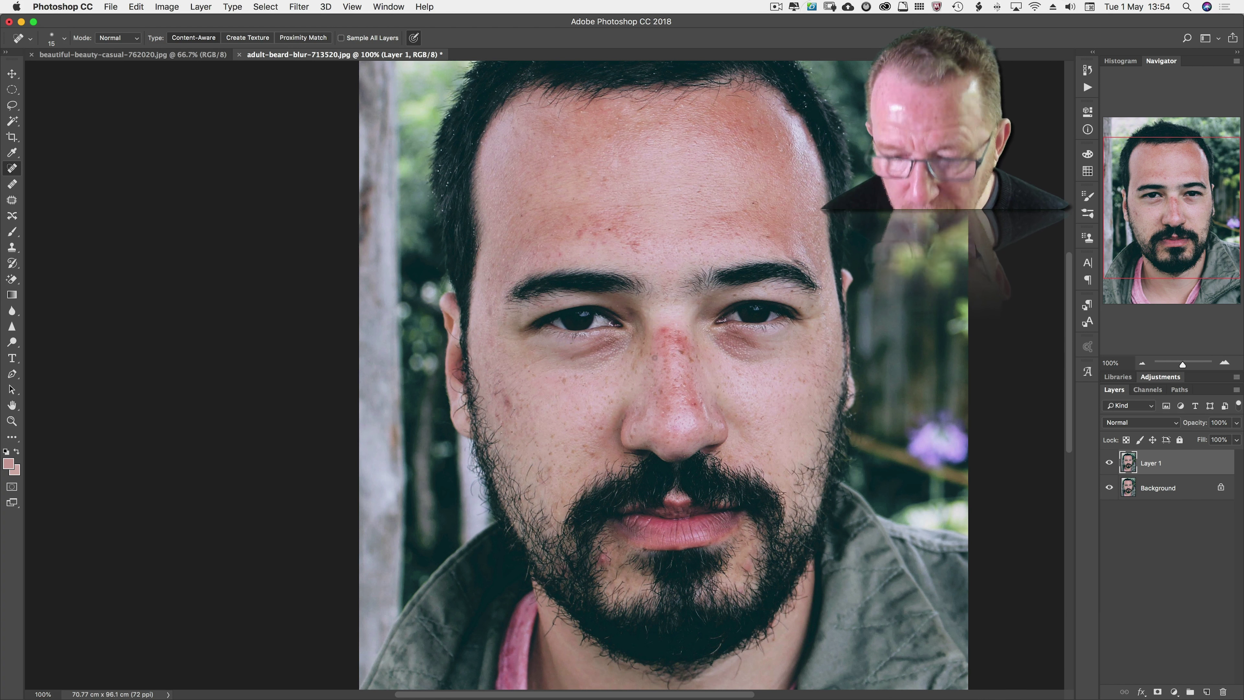
{"action": "key", "text": "bracketright"}
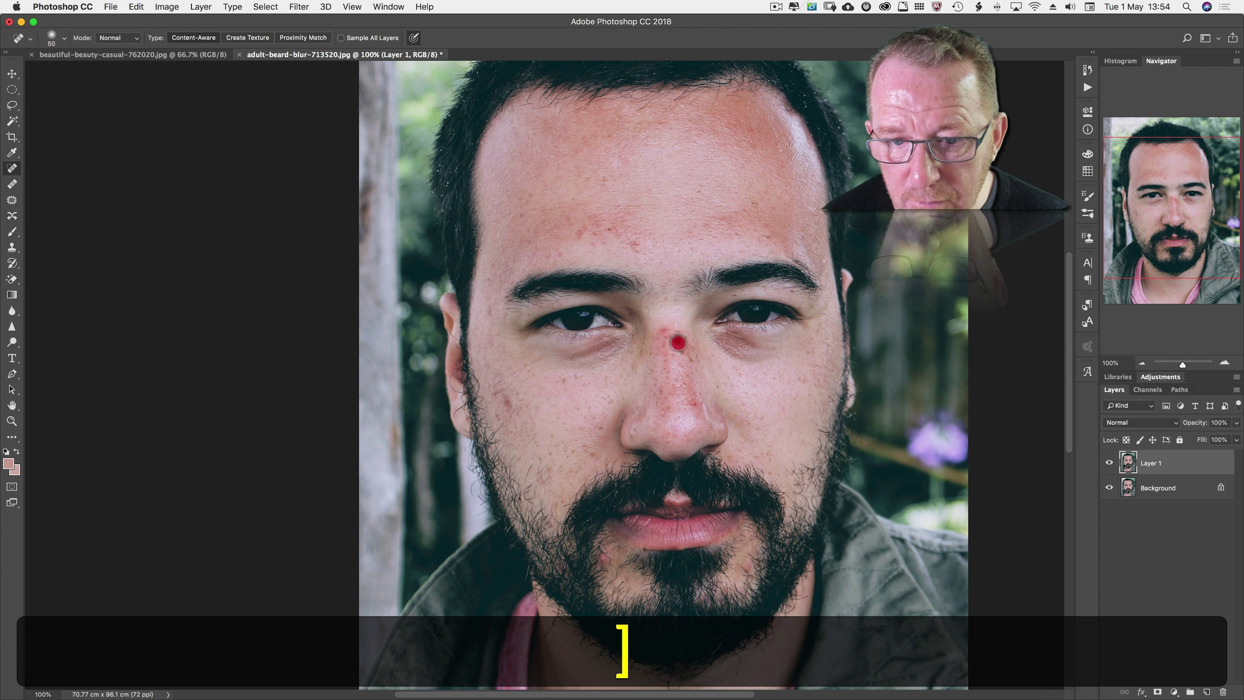
- Heal spots on the nose, cheek and near the chin beard with a size-50 brush
{"action": "left_click", "coordinate": [693, 404]}
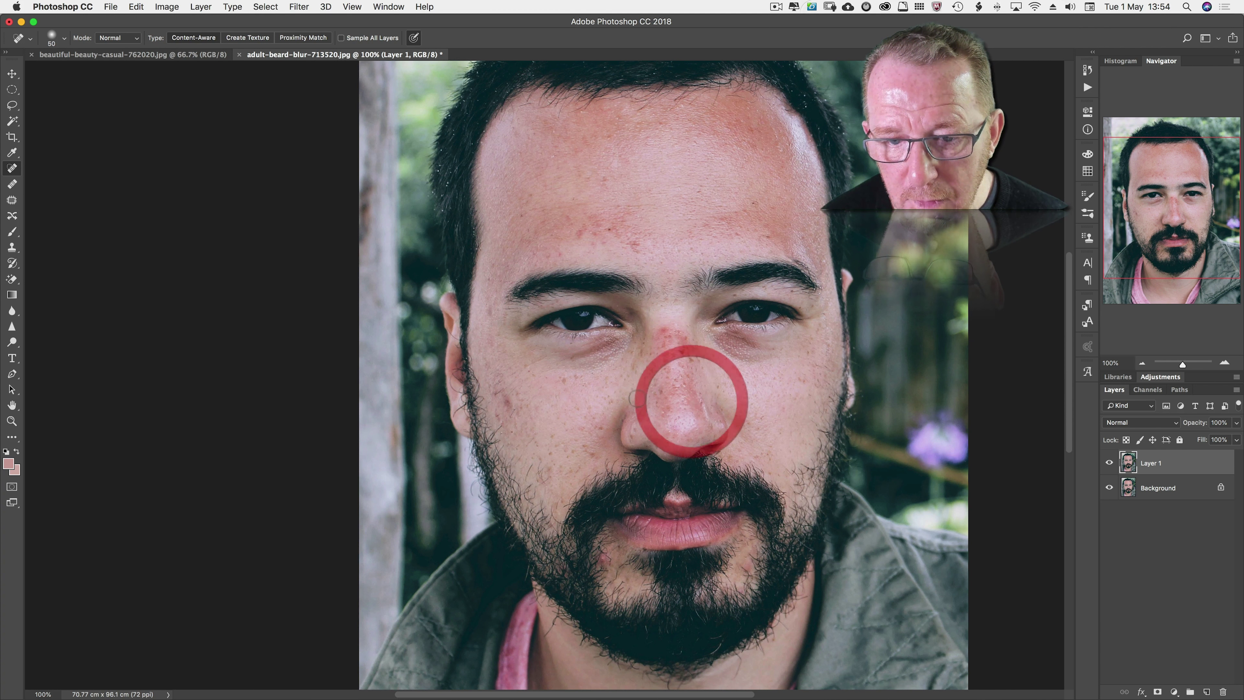
{"action": "left_click", "coordinate": [662, 390]}
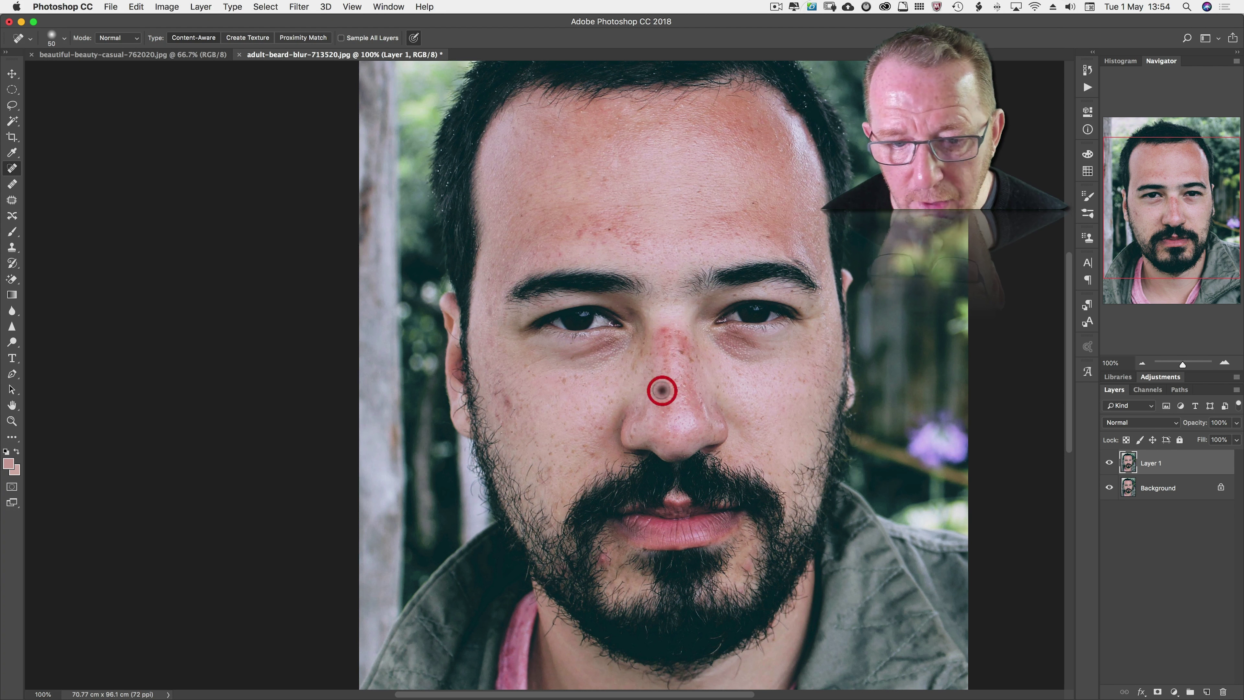
{"action": "left_click", "coordinate": [589, 455]}
{"action": "key", "text": "bracketright"}
{"action": "left_click", "coordinate": [600, 562]}
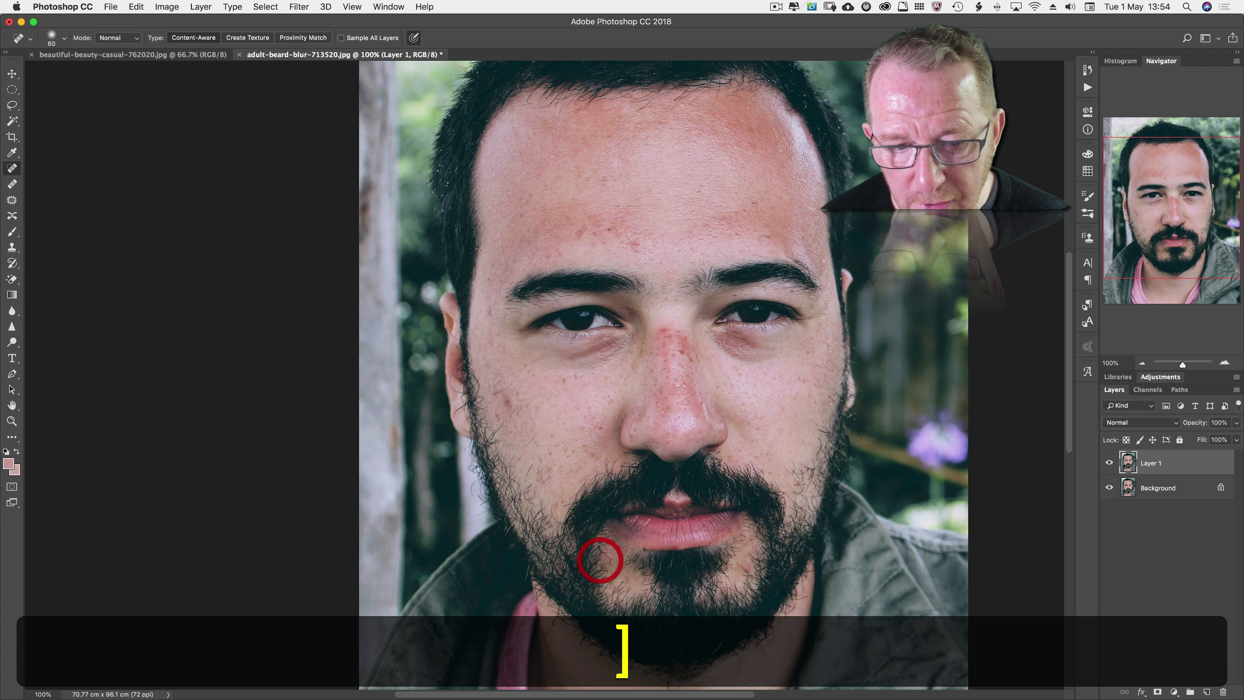
{"action": "key", "text": "bracketleft"}
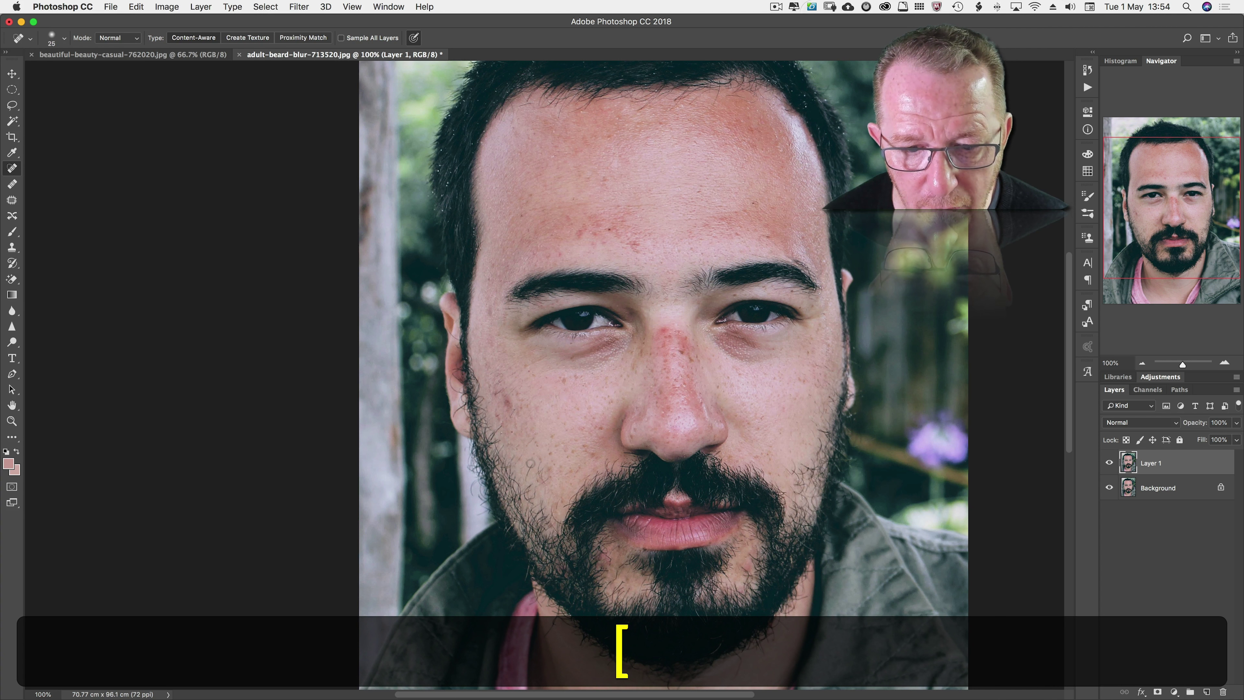
{"action": "left_click_drag", "start_coordinate": [528, 471], "coordinate": [515, 472]}
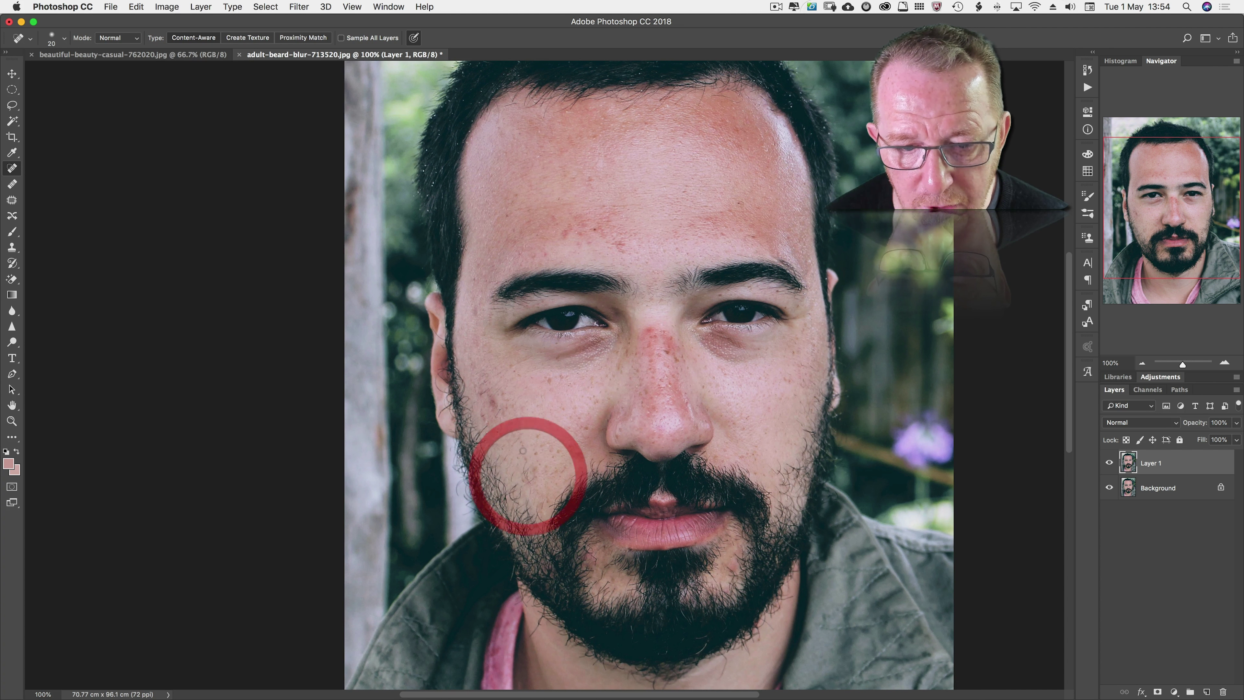
{"action": "left_click", "coordinate": [511, 482]}
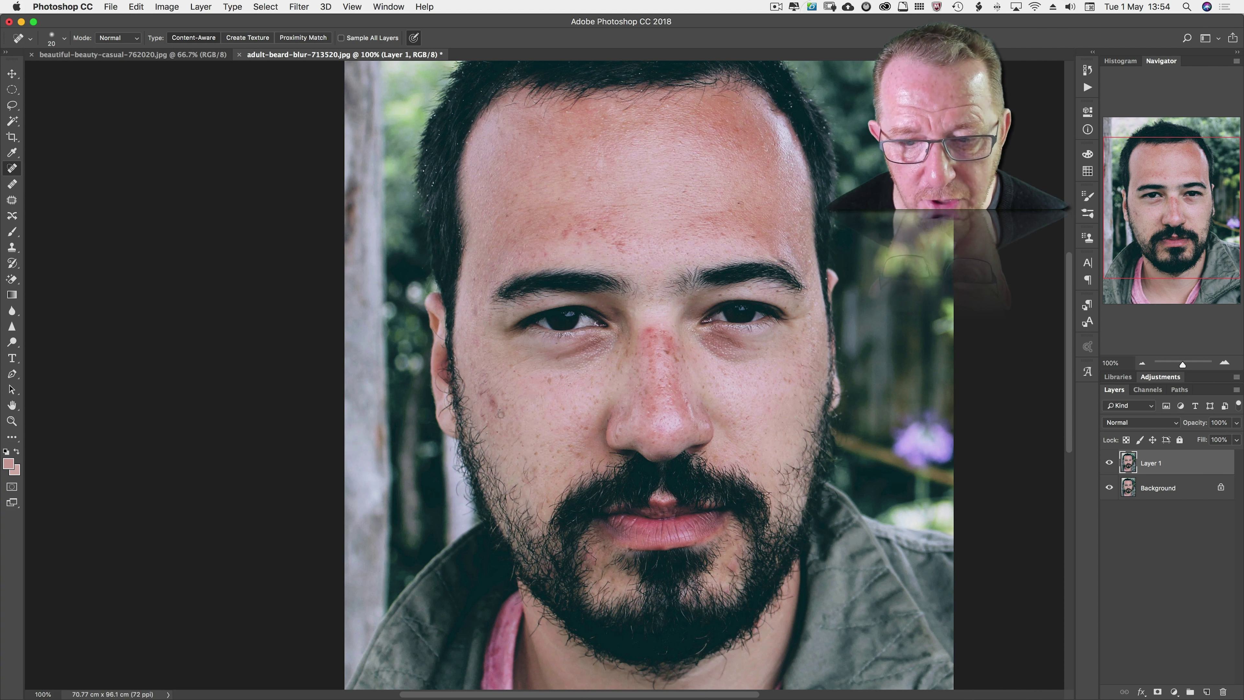
{"action": "key", "text": "space"}
{"action": "left_click_drag", "start_coordinate": [650, 431], "coordinate": [666, 431]}
{"action": "left_click", "coordinate": [678, 439]}
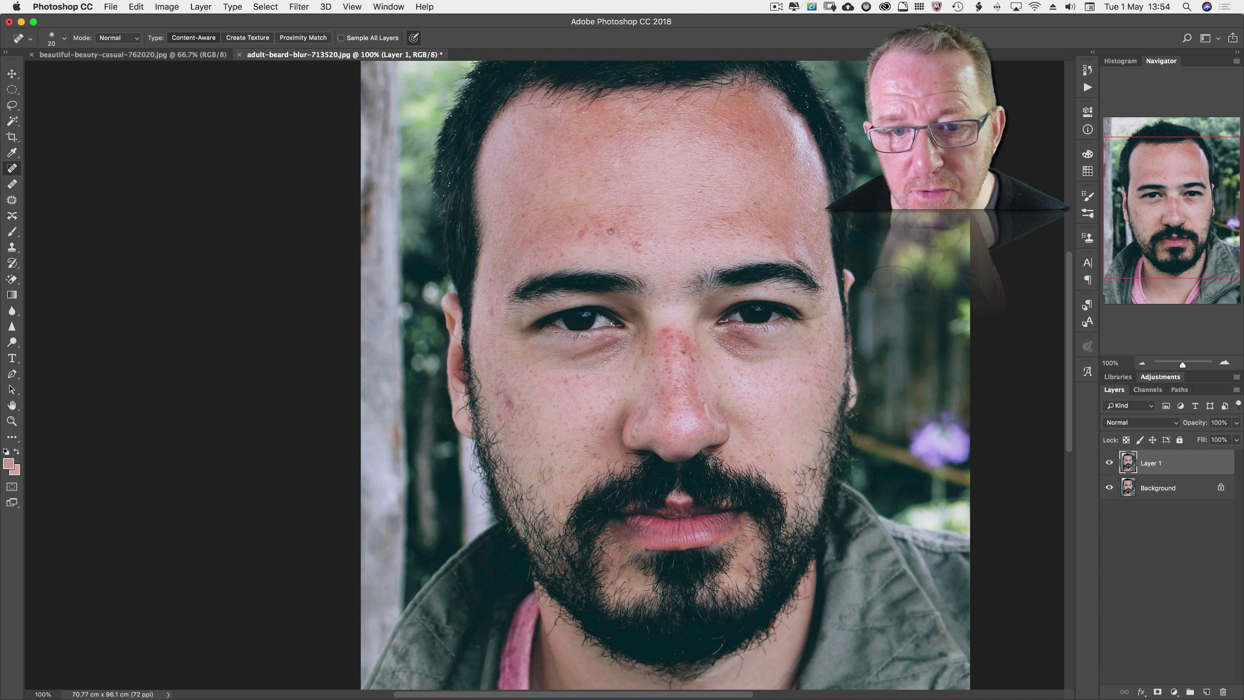
- Heal the remaining forehead, nose-bridge, chin and left-cheek spots
{"action": "left_click", "coordinate": [611, 230]}
{"action": "left_click", "coordinate": [582, 233]}
{"action": "left_click", "coordinate": [637, 206]}
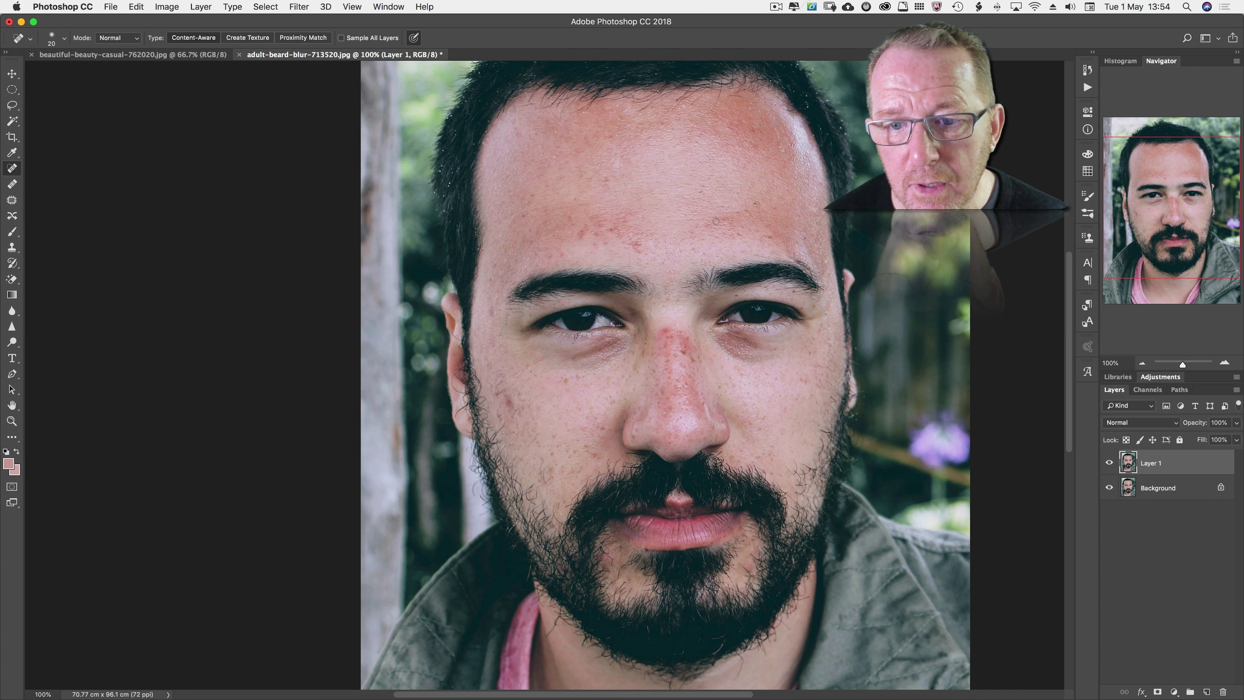
{"action": "left_click", "coordinate": [666, 331]}
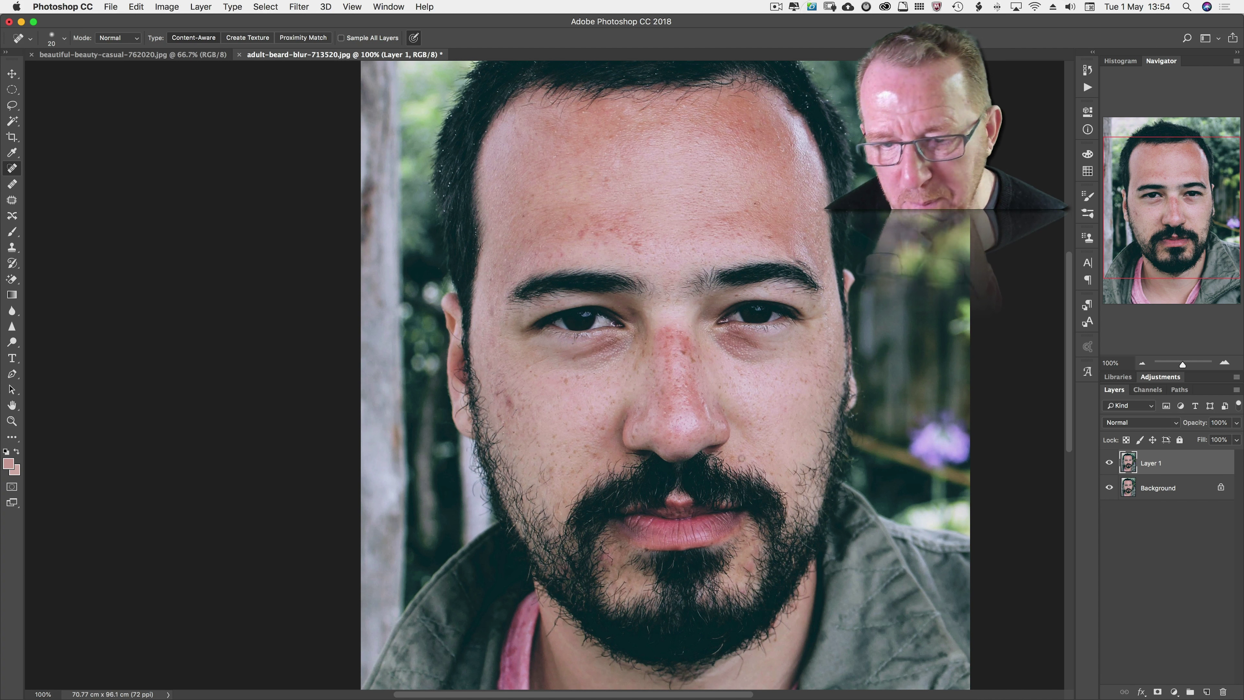
{"action": "left_click", "coordinate": [749, 568]}
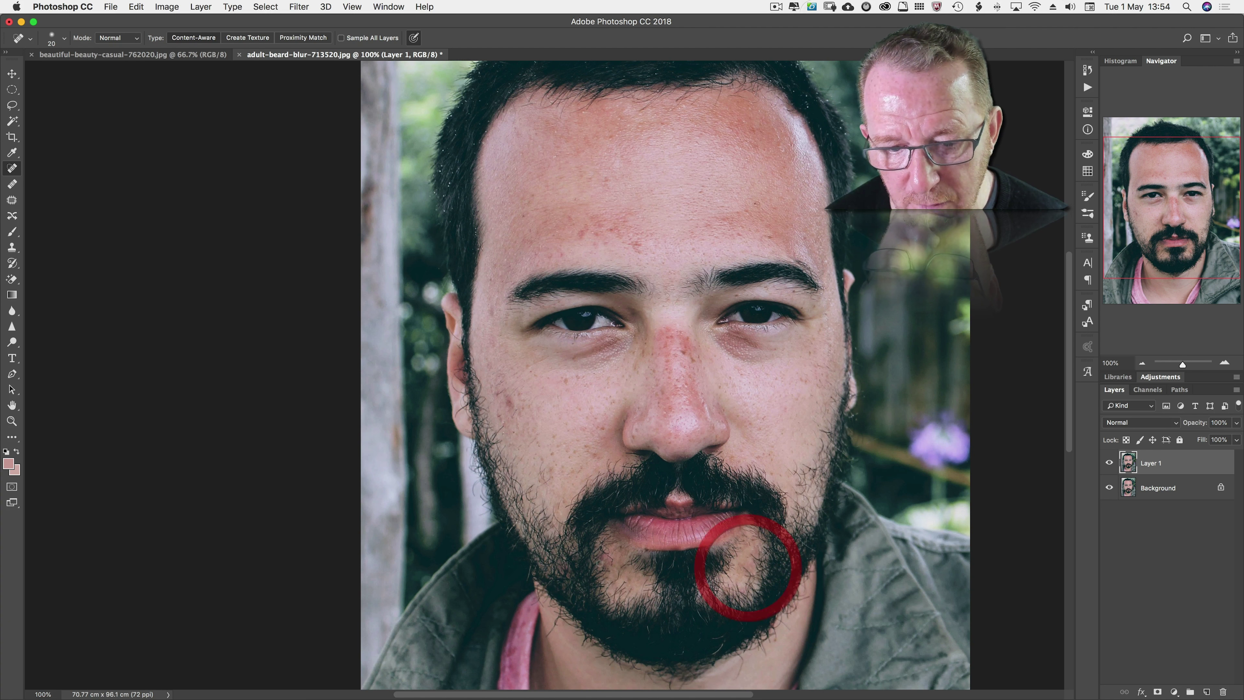
{"action": "left_click", "coordinate": [602, 557]}
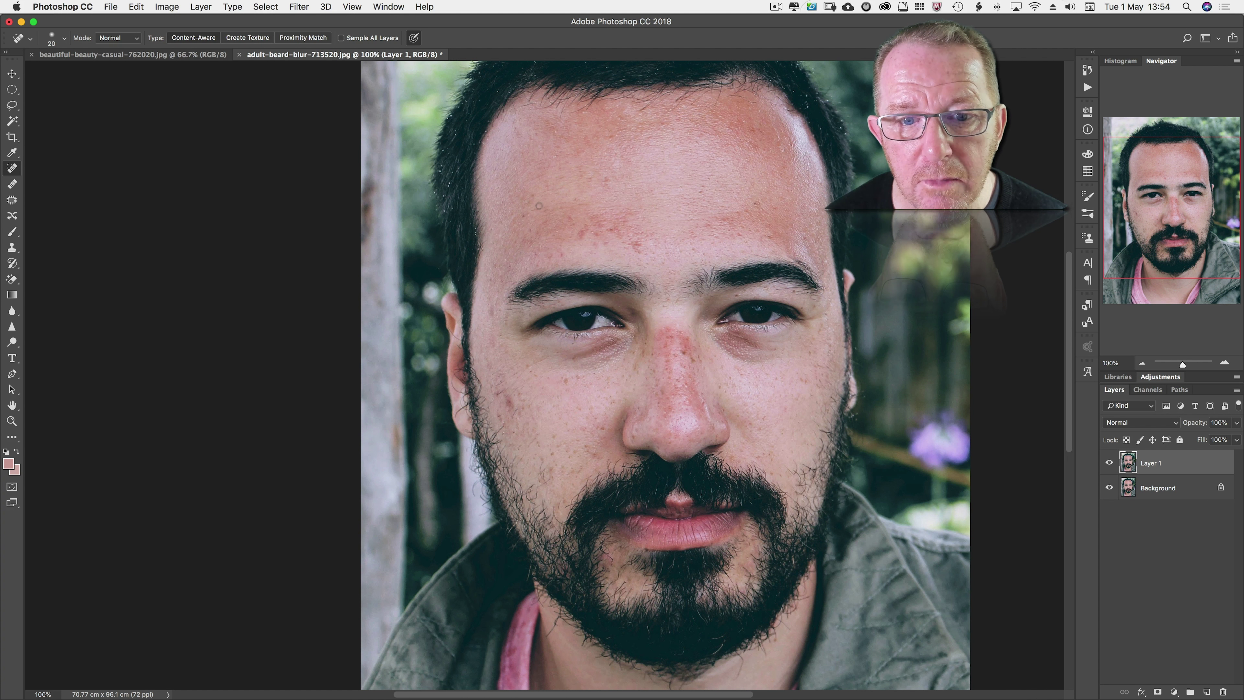
{"action": "left_click", "coordinate": [548, 208]}
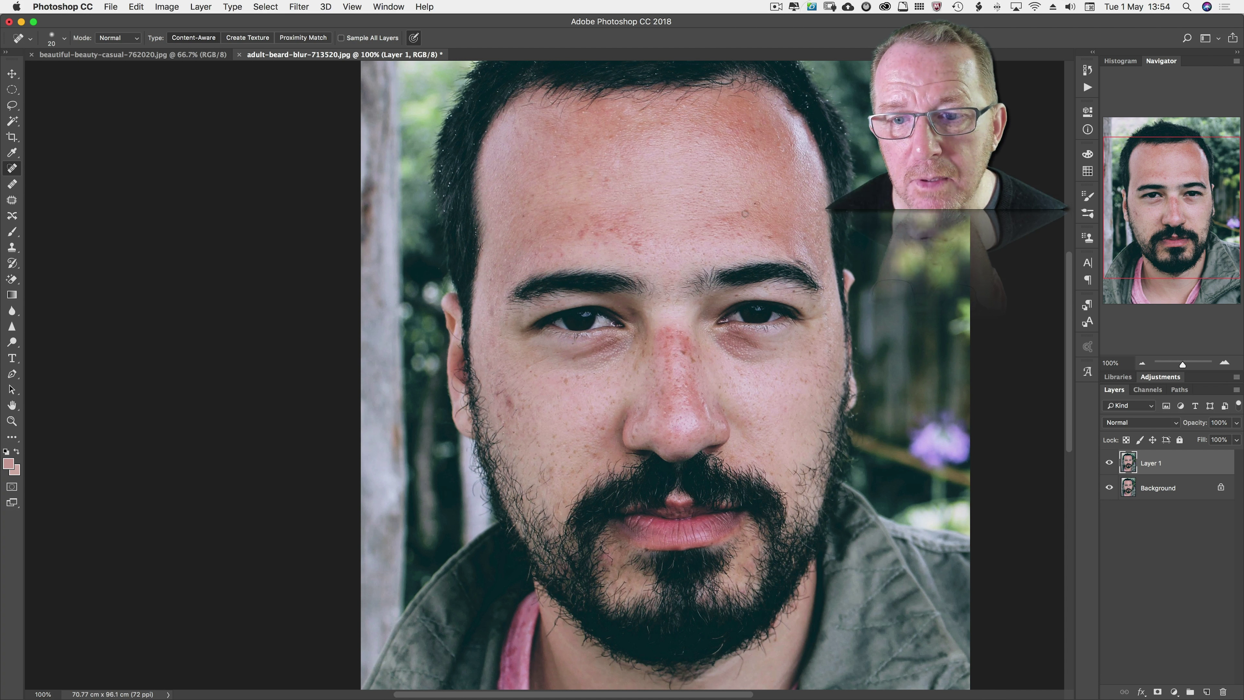
{"action": "left_click", "coordinate": [729, 216]}
{"action": "left_click", "coordinate": [754, 204]}
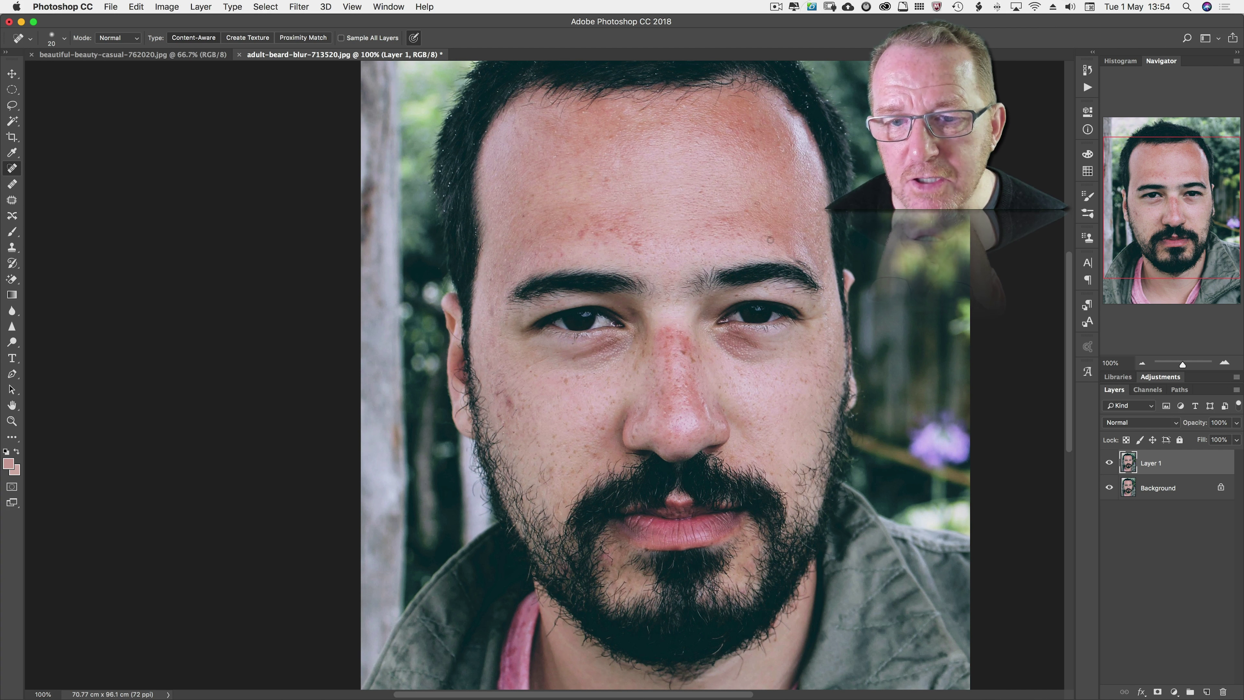
{"action": "left_click", "coordinate": [764, 237]}
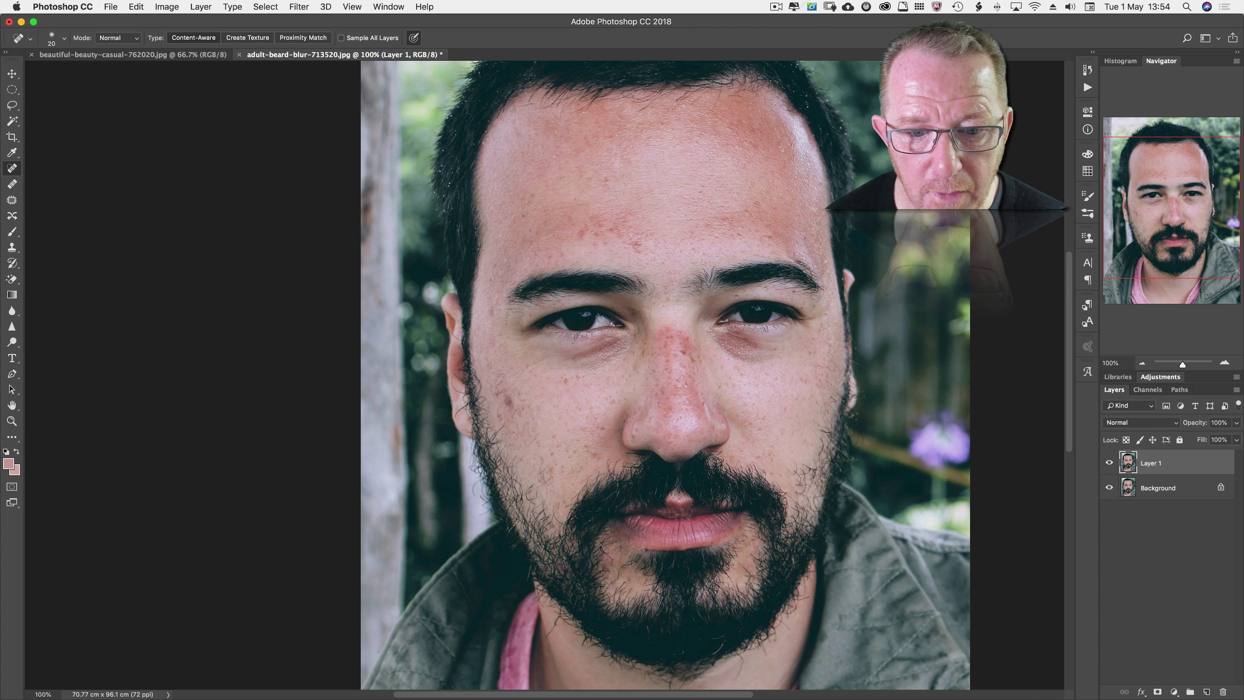
{"action": "left_click", "coordinate": [509, 407]}
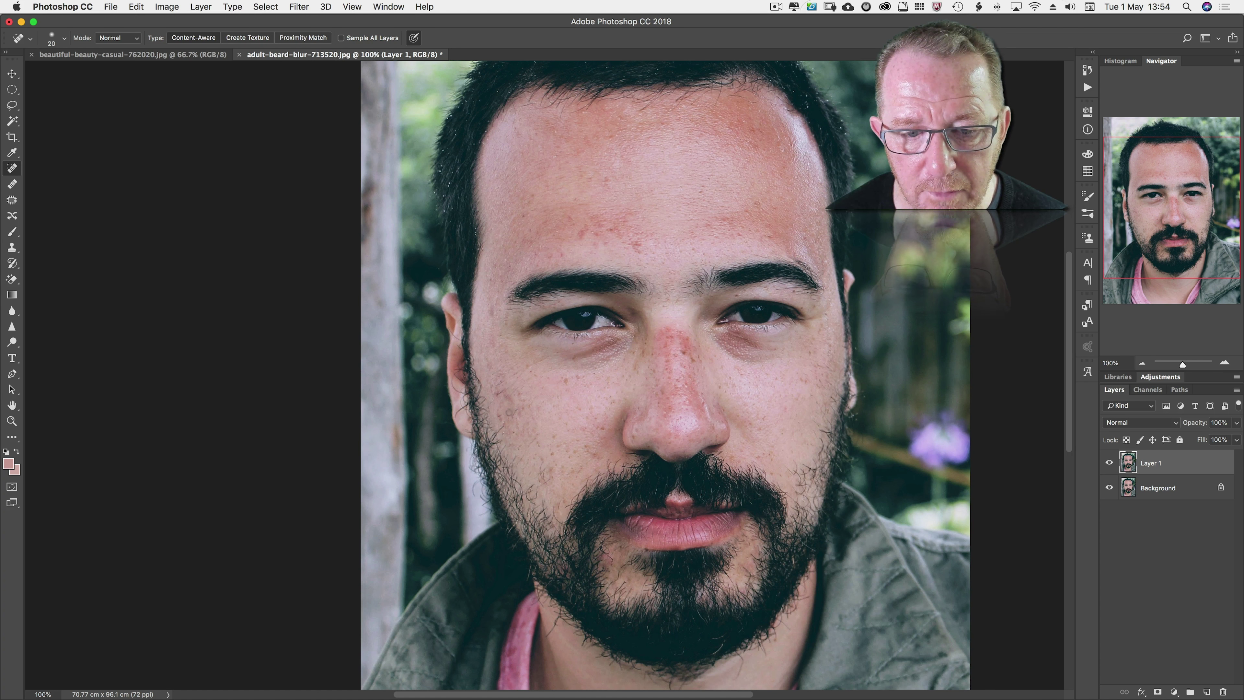
{"action": "left_click", "coordinate": [509, 396]}
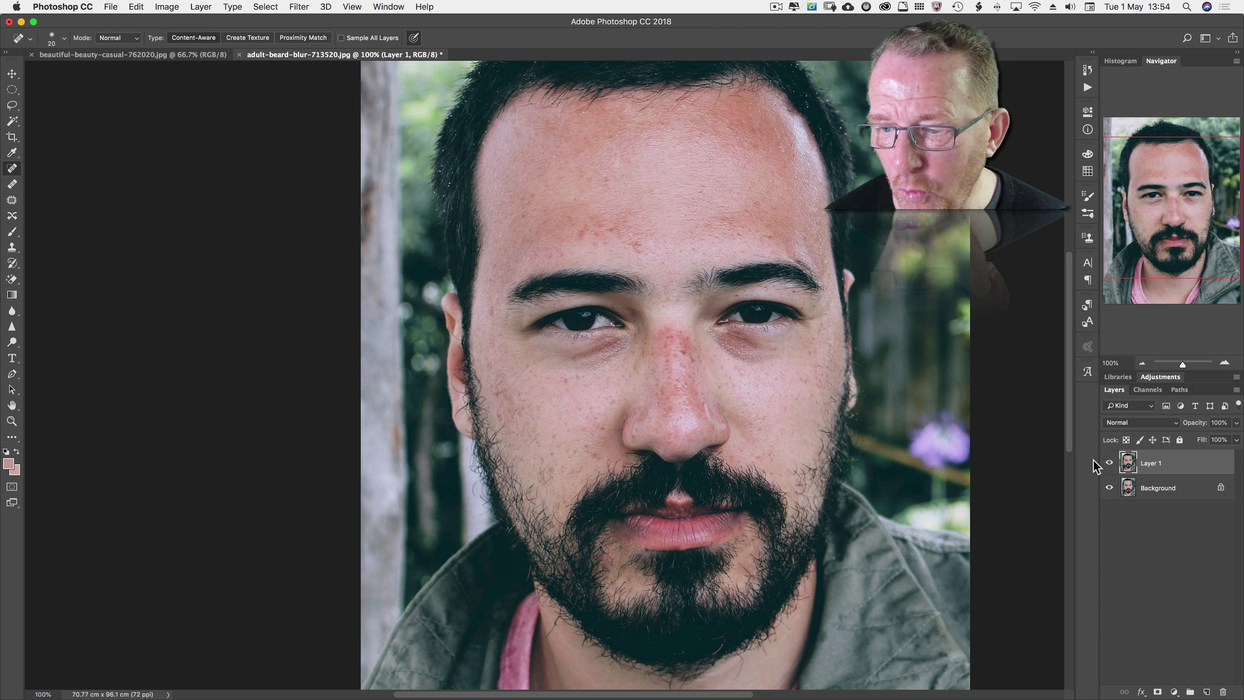
- Toggle Layer 1's visibility to compare the retouch with the original
{"action": "left_click", "coordinate": [1110, 463]}
{"action": "left_click", "coordinate": [1109, 461]}
{"action": "left_click", "coordinate": [1170, 469]}
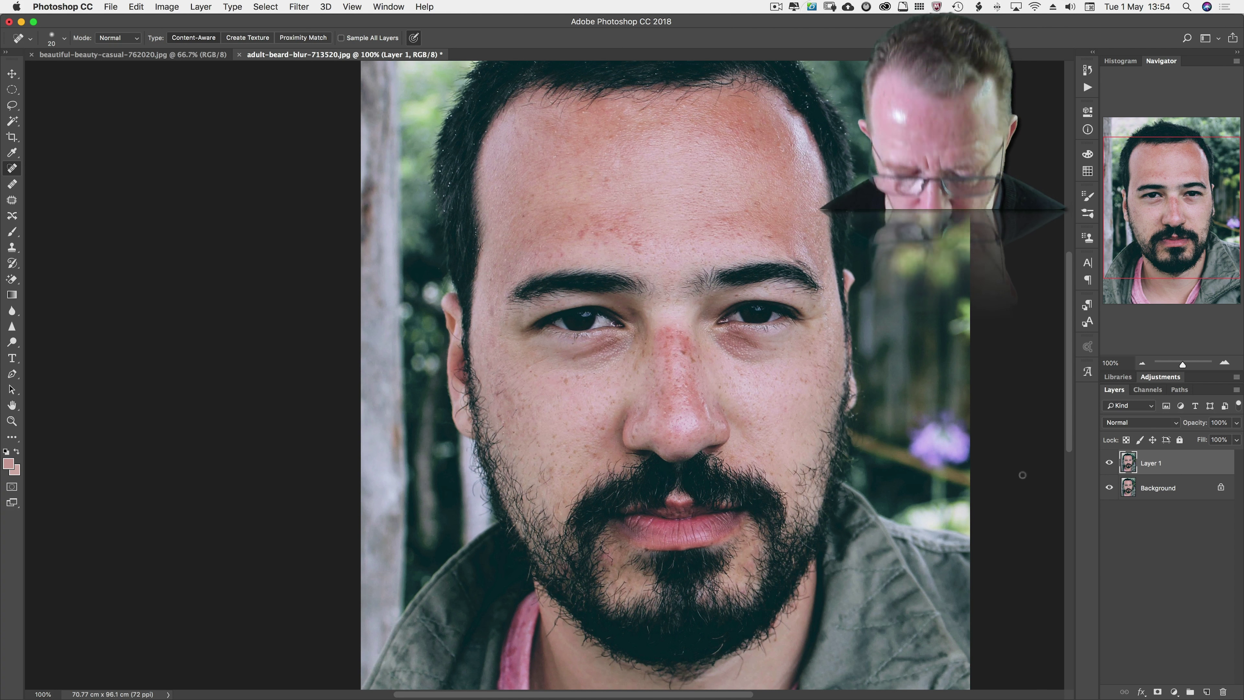
- Duplicate Layer 1 as a new layer named Blur
{"action": "key", "text": "super"}
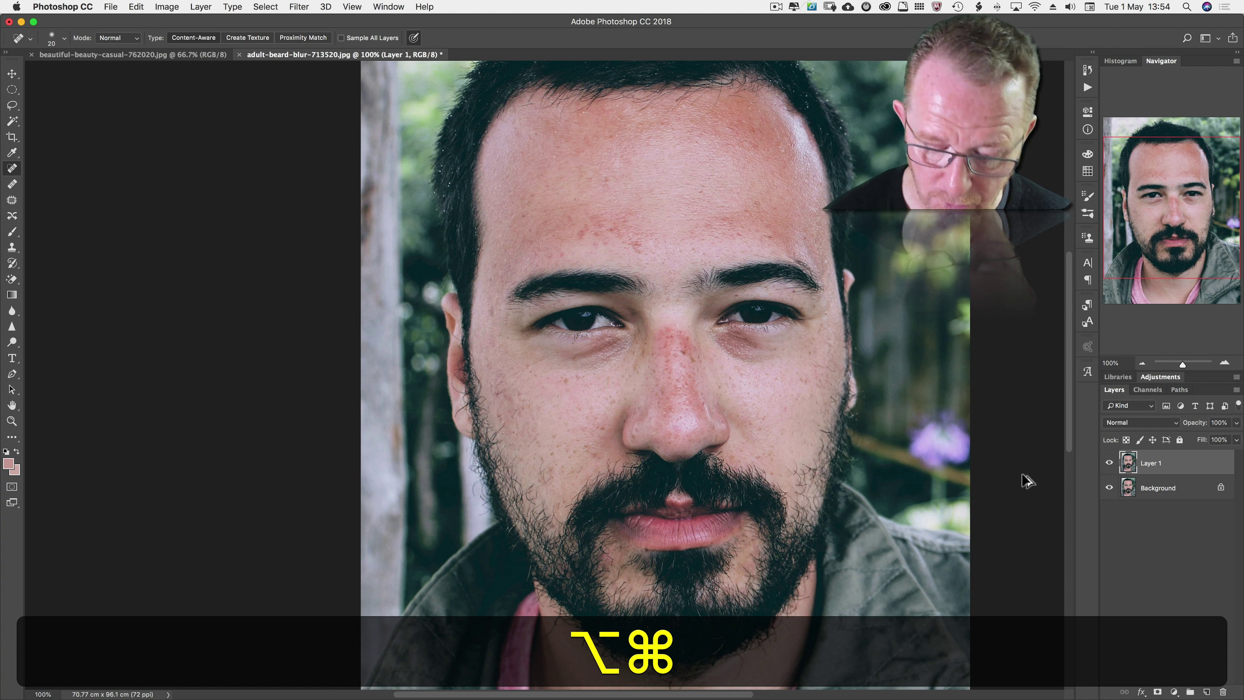
{"action": "key", "text": "alt+super+j"}
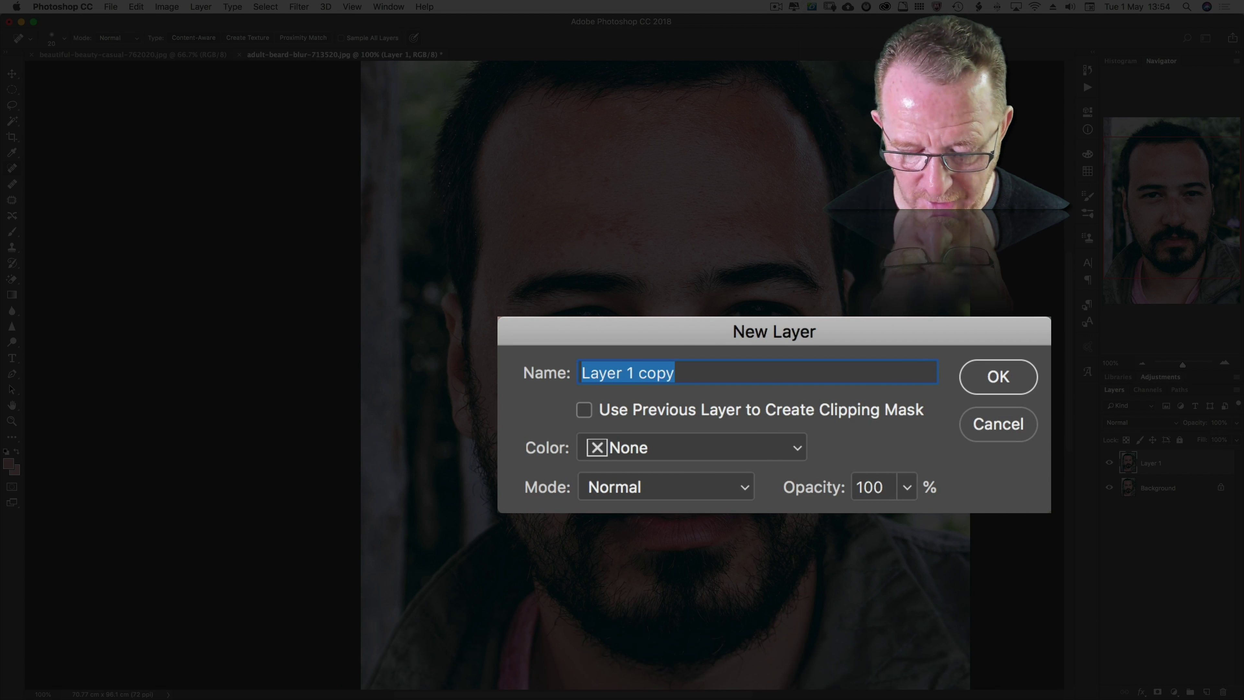
{"action": "type", "text": "Blur"}
{"action": "key", "text": "Return"}
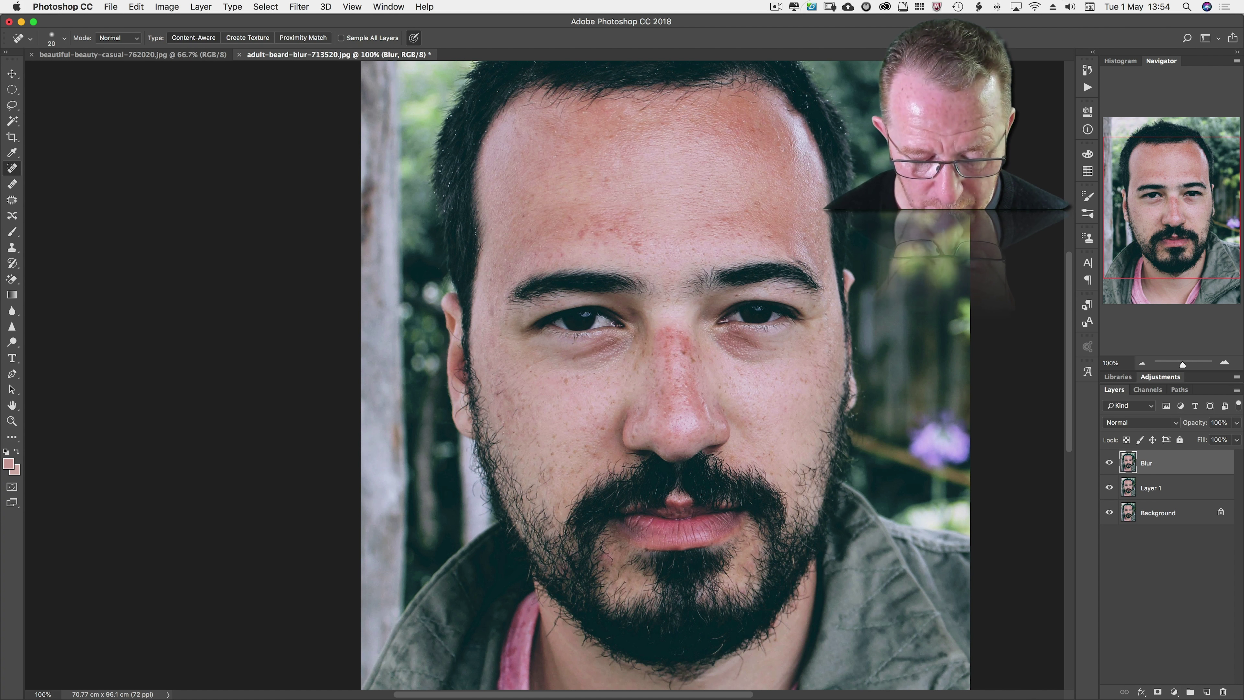
- Duplicate again as a layer named Texture, hide it, and select Blur
{"action": "key", "text": "alt+super+j"}
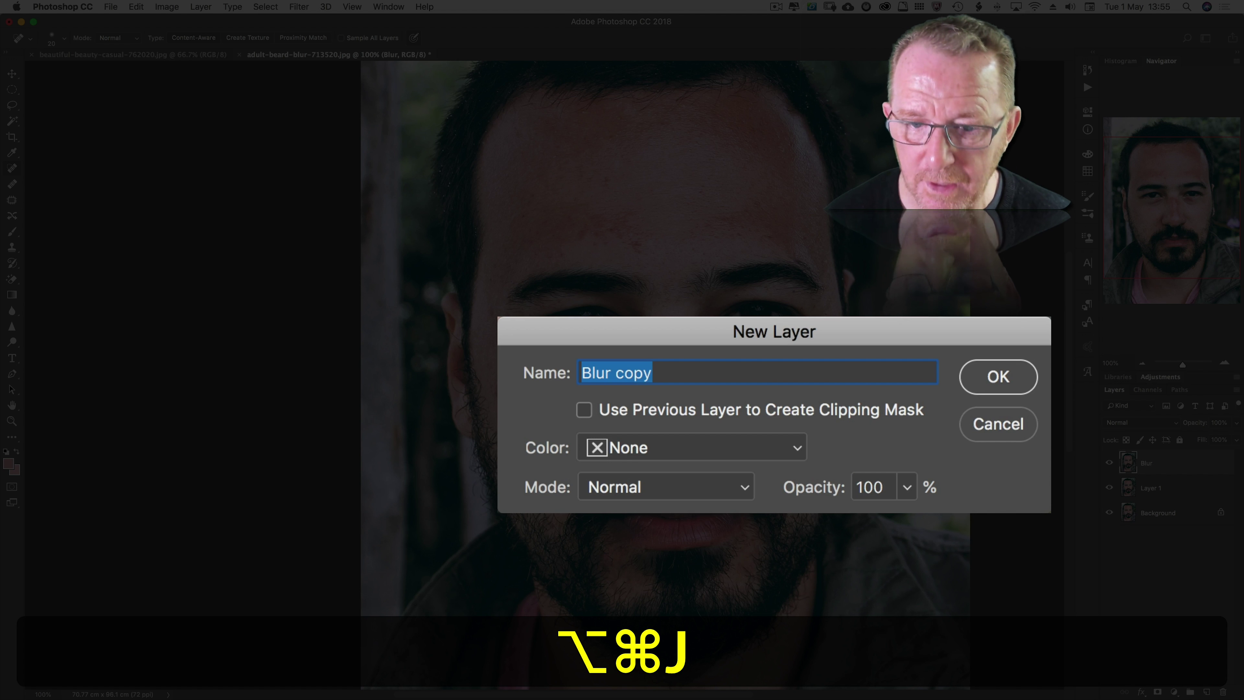
{"action": "type", "text": "Texture"}
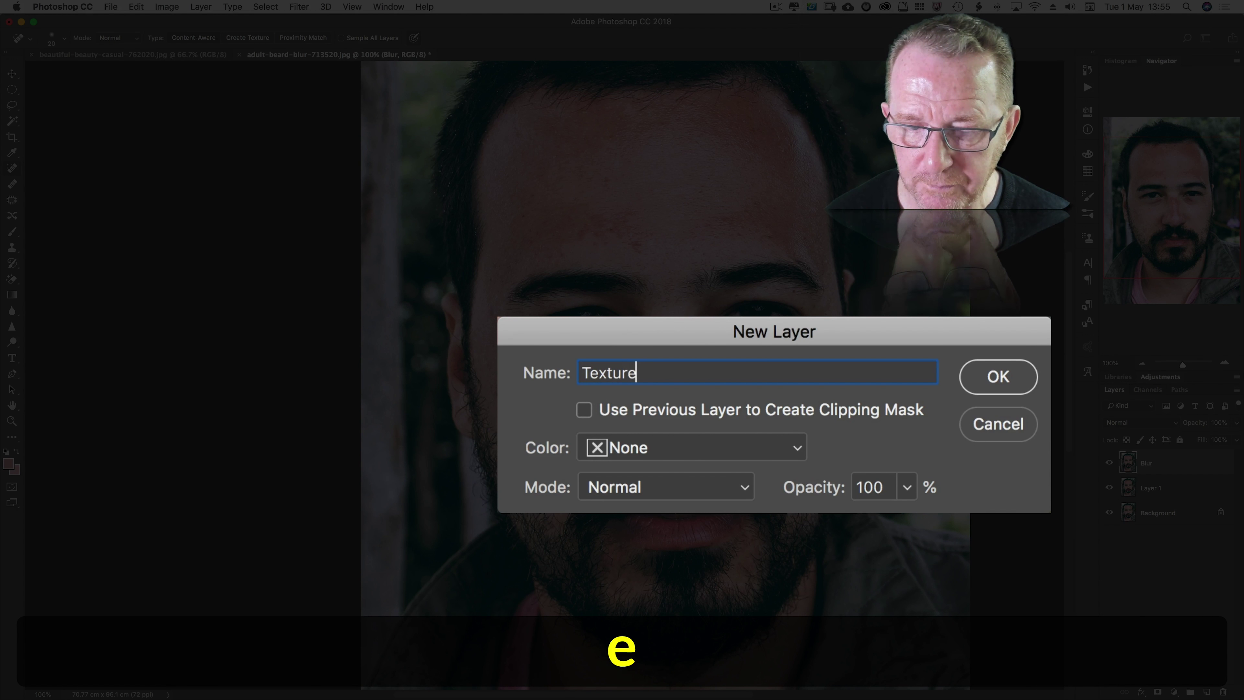
{"action": "key", "text": "Return"}
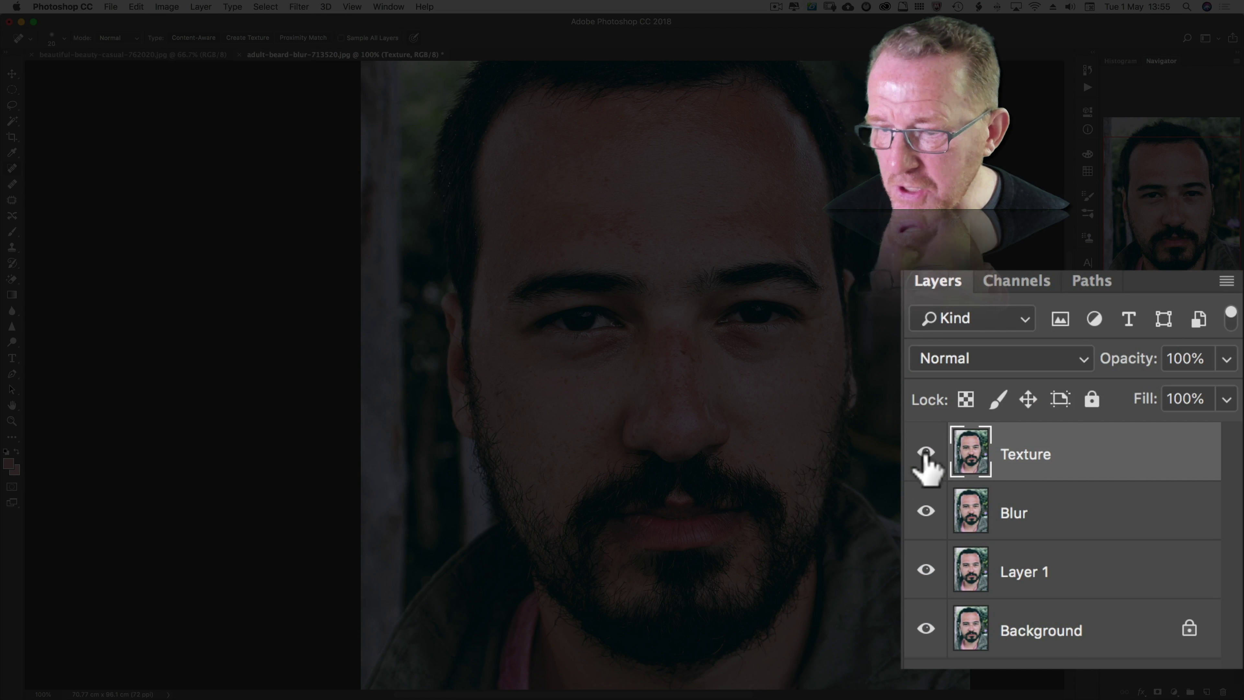
{"action": "left_click", "coordinate": [1109, 463]}
{"action": "left_click", "coordinate": [1168, 487]}
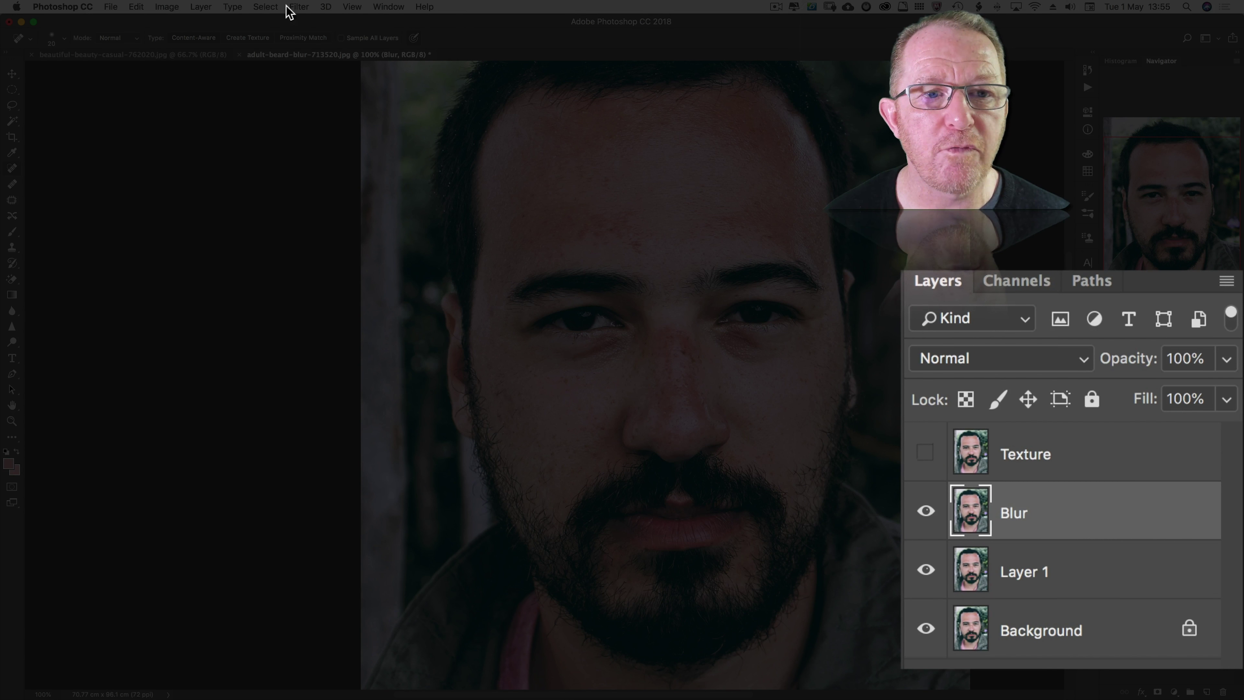
- Apply a 4.1-pixel Gaussian Blur to the Blur layer, then select Texture
{"action": "left_click", "coordinate": [298, 6]}
{"action": "mouse_move", "coordinate": [304, 151]}
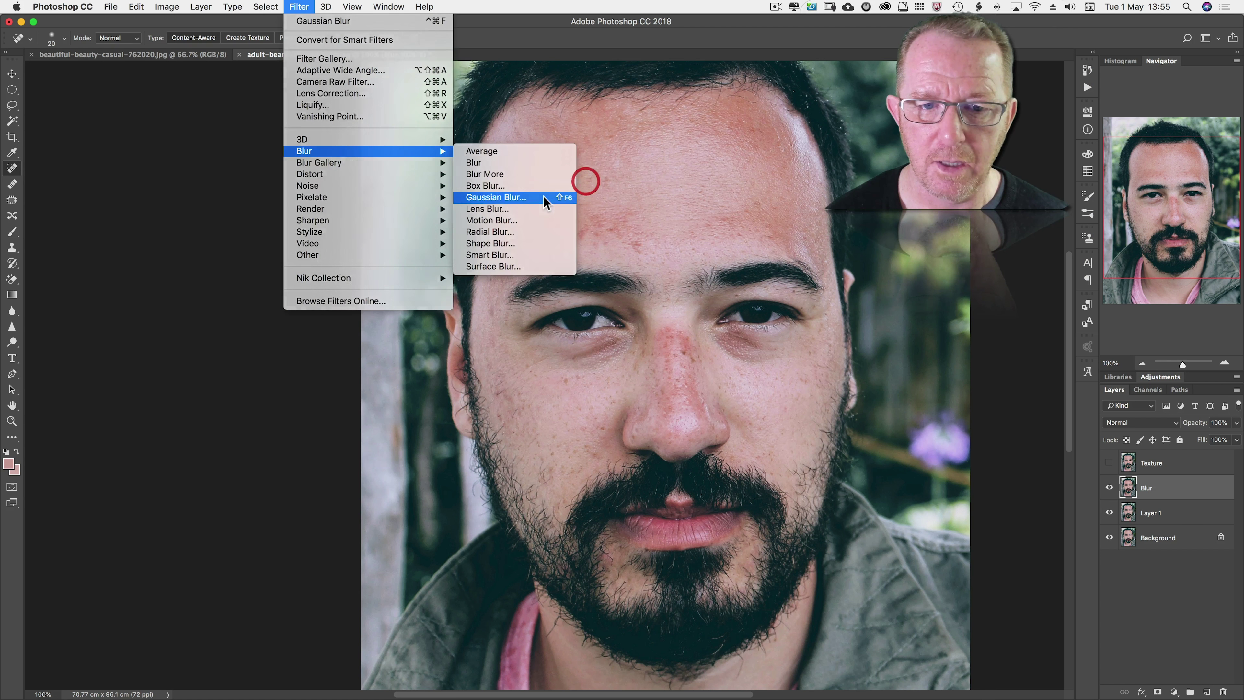
{"action": "left_click", "coordinate": [543, 196]}
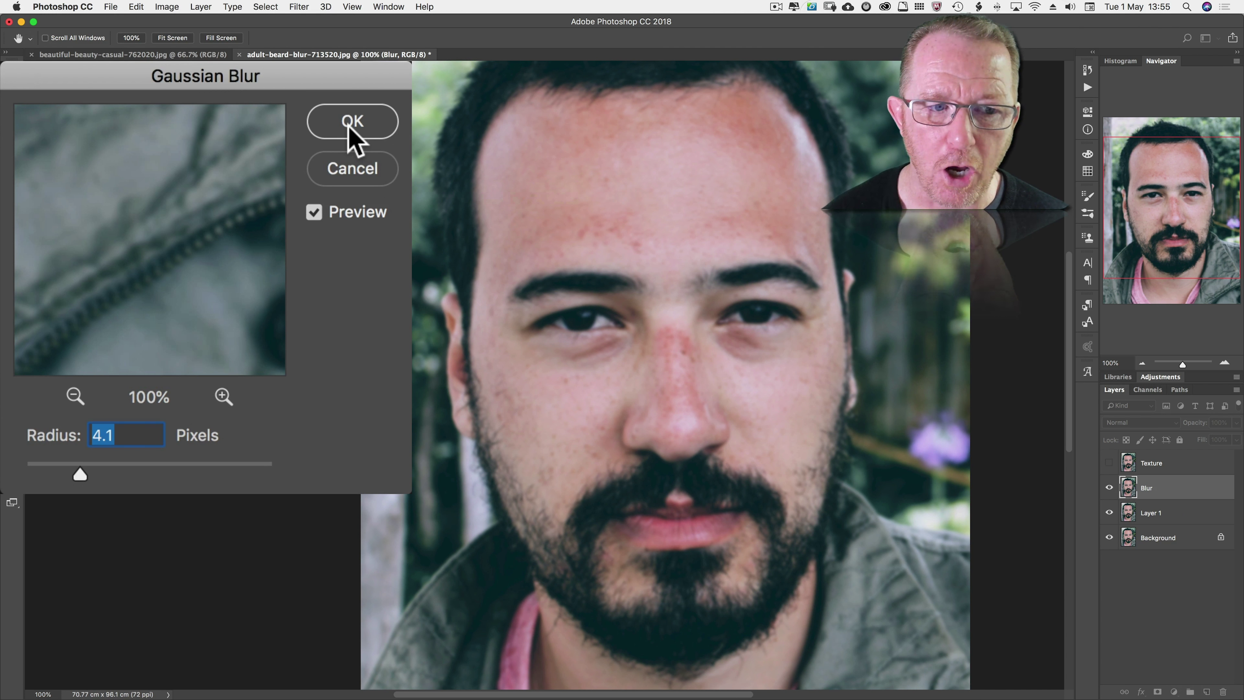
{"action": "left_click", "coordinate": [353, 123]}
{"action": "left_click", "coordinate": [1175, 468]}
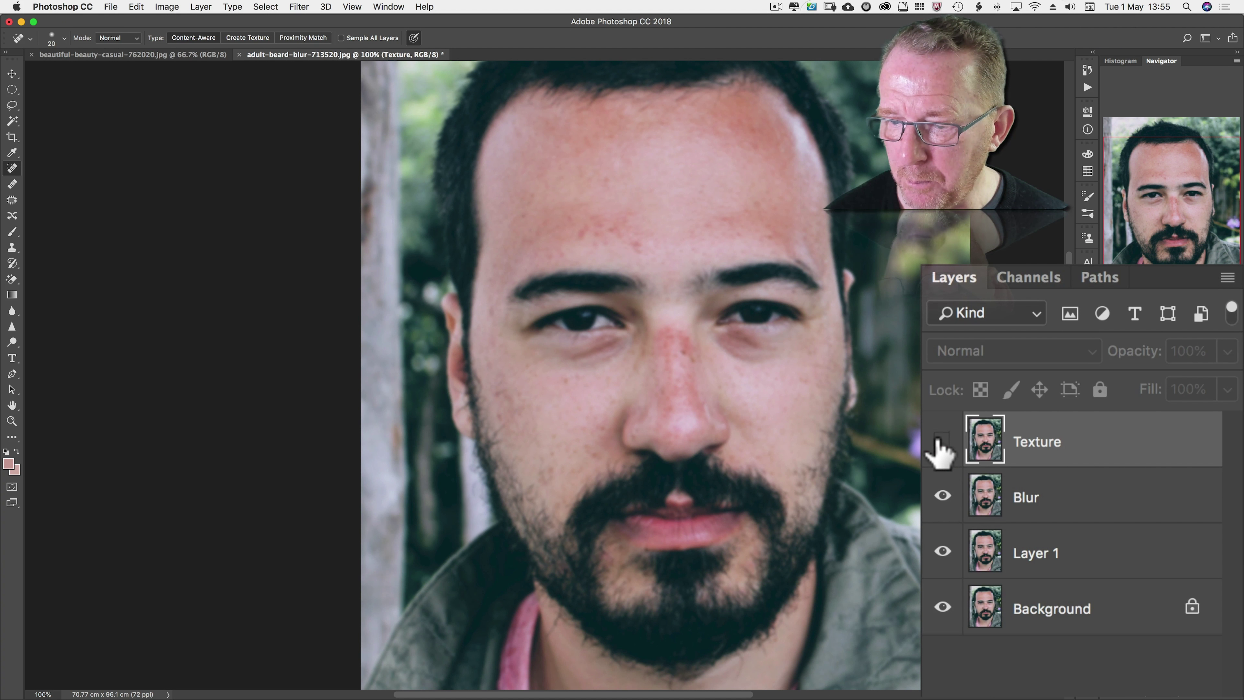
- Show Texture and set Apply Image to use the Blur layer with Subtract blending
{"action": "left_click", "coordinate": [940, 440]}
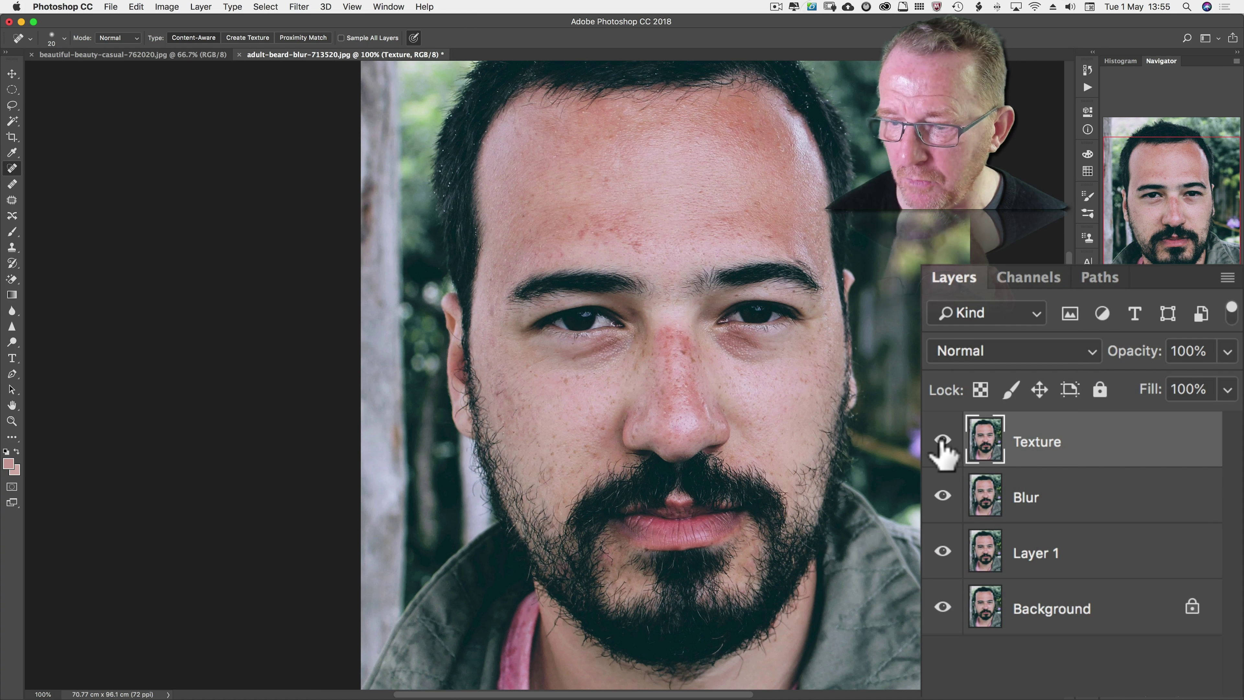
{"action": "left_click", "coordinate": [167, 7]}
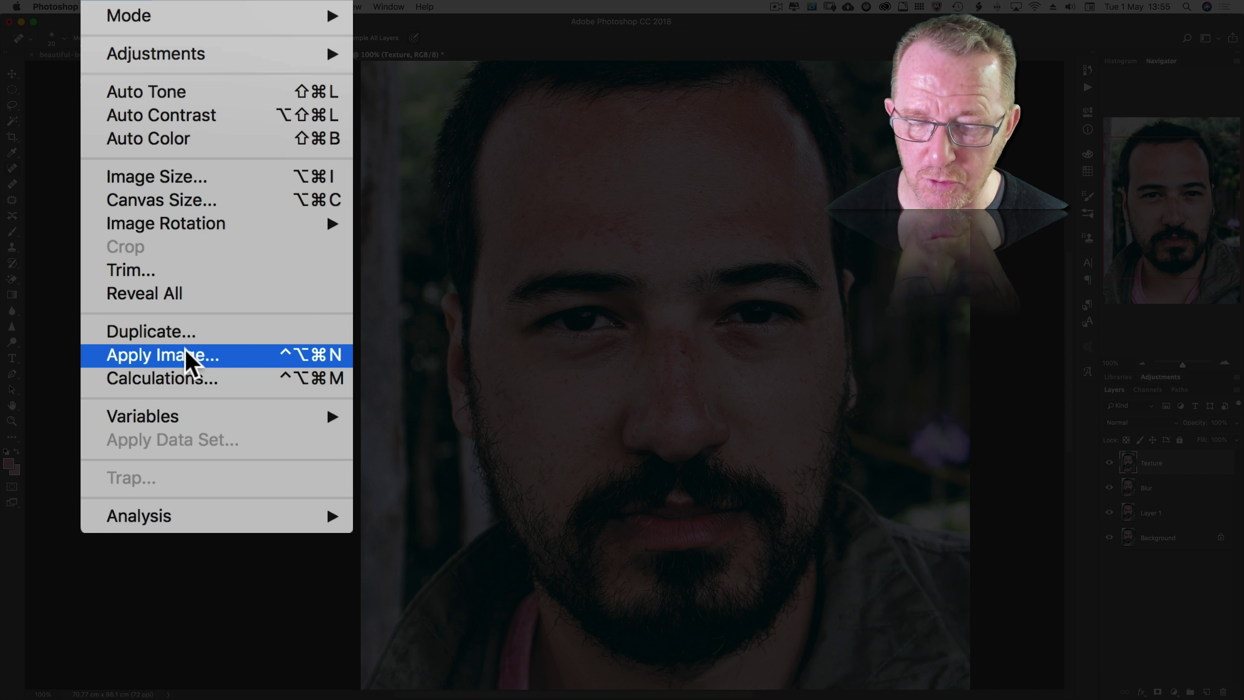
{"action": "left_click", "coordinate": [186, 355]}
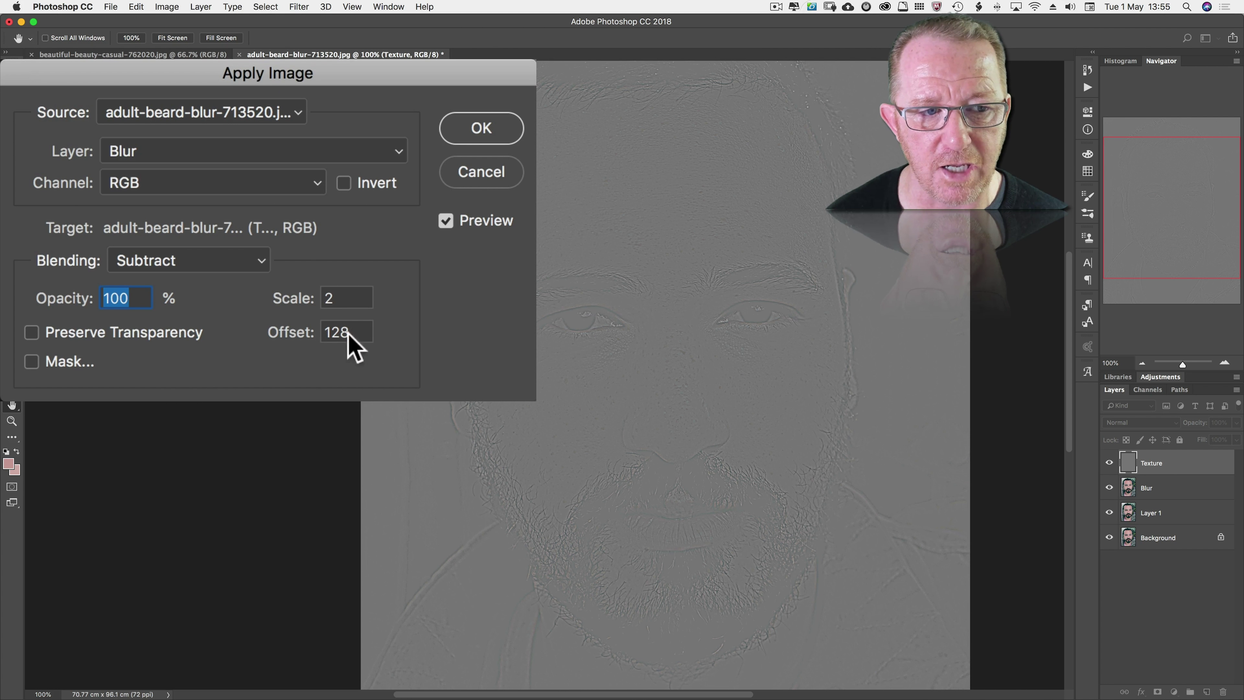
{"action": "left_click", "coordinate": [232, 152]}
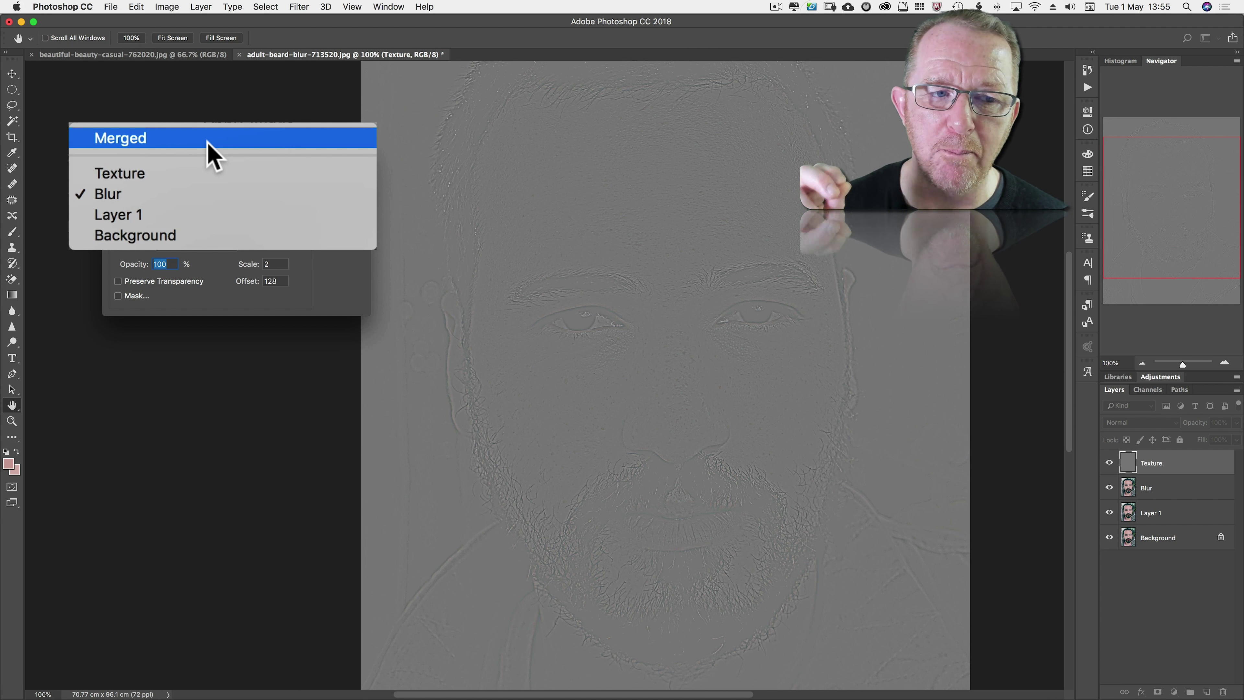
{"action": "left_click", "coordinate": [201, 193]}
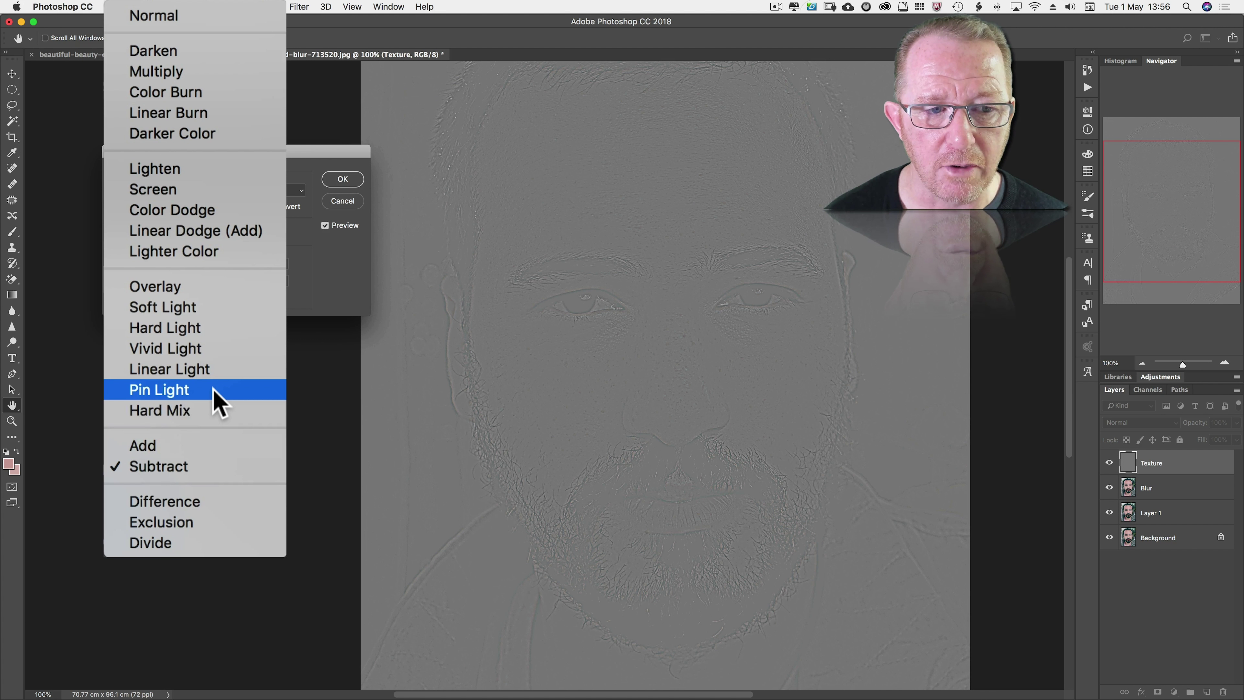
{"action": "left_click", "coordinate": [220, 468]}
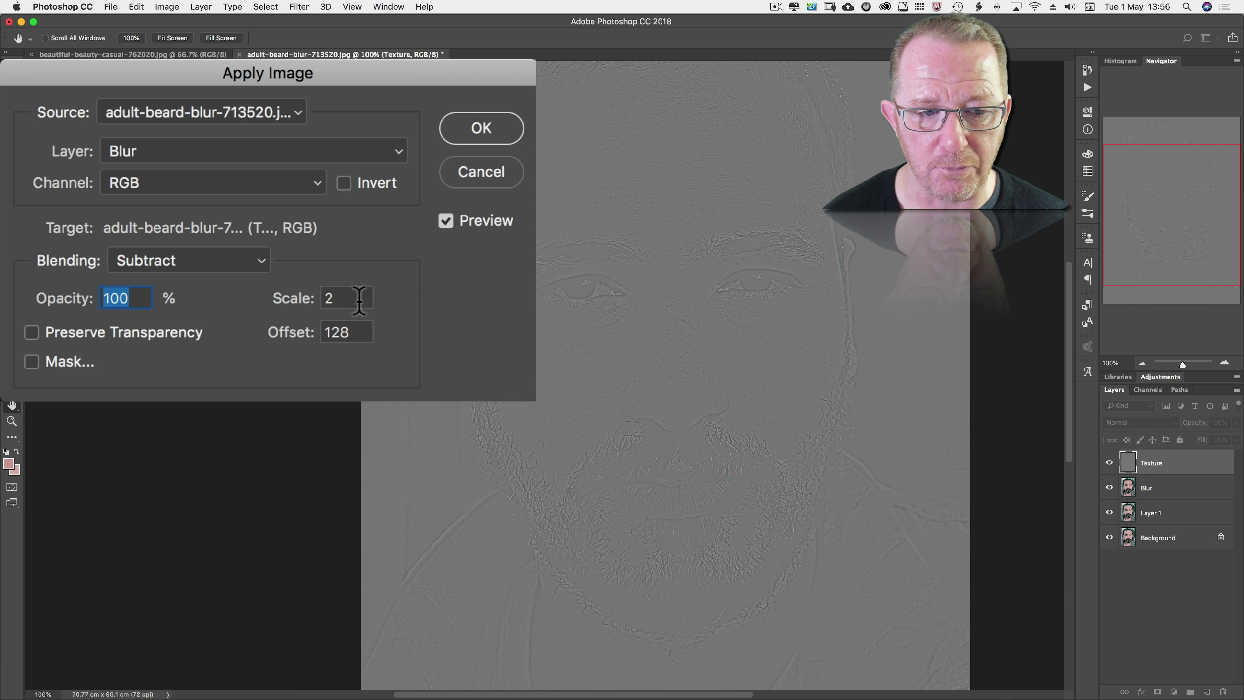
- Set the Apply Image Scale to 2 and Offset to 128
{"action": "left_click", "coordinate": [315, 298]}
{"action": "double_click", "coordinate": [317, 297]}
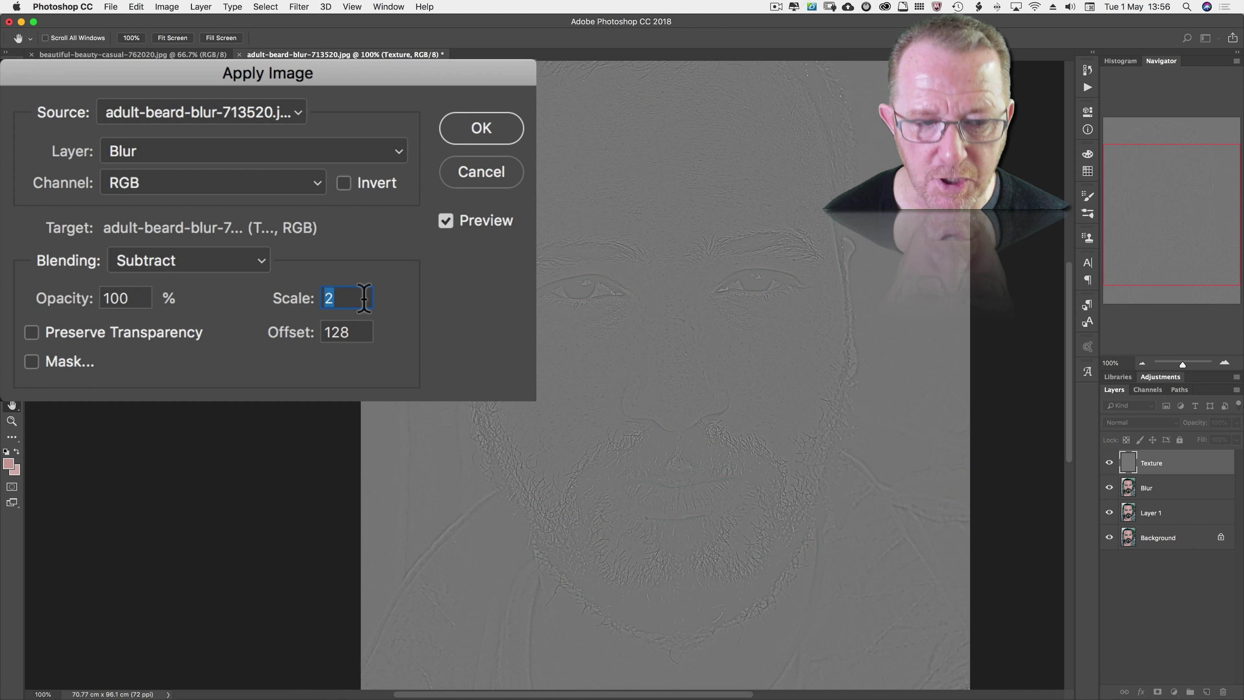
{"action": "type", "text": "1"}
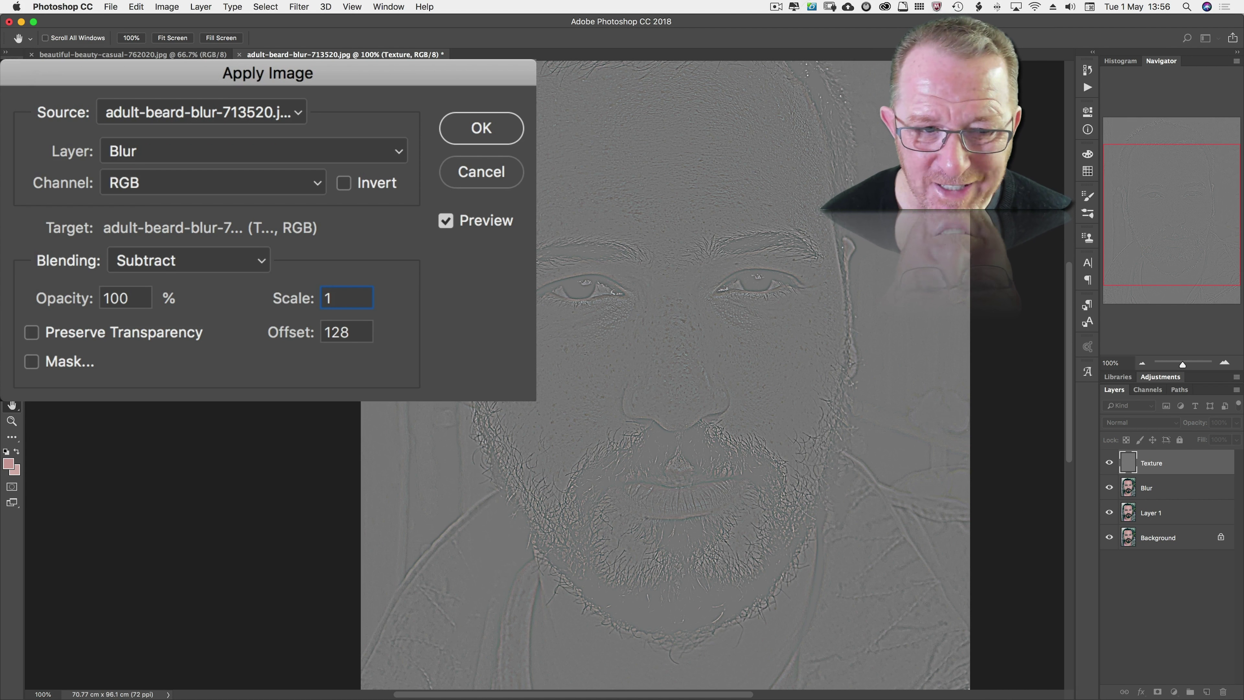
{"action": "key", "text": "BackSpace"}
{"action": "type", "text": "2"}
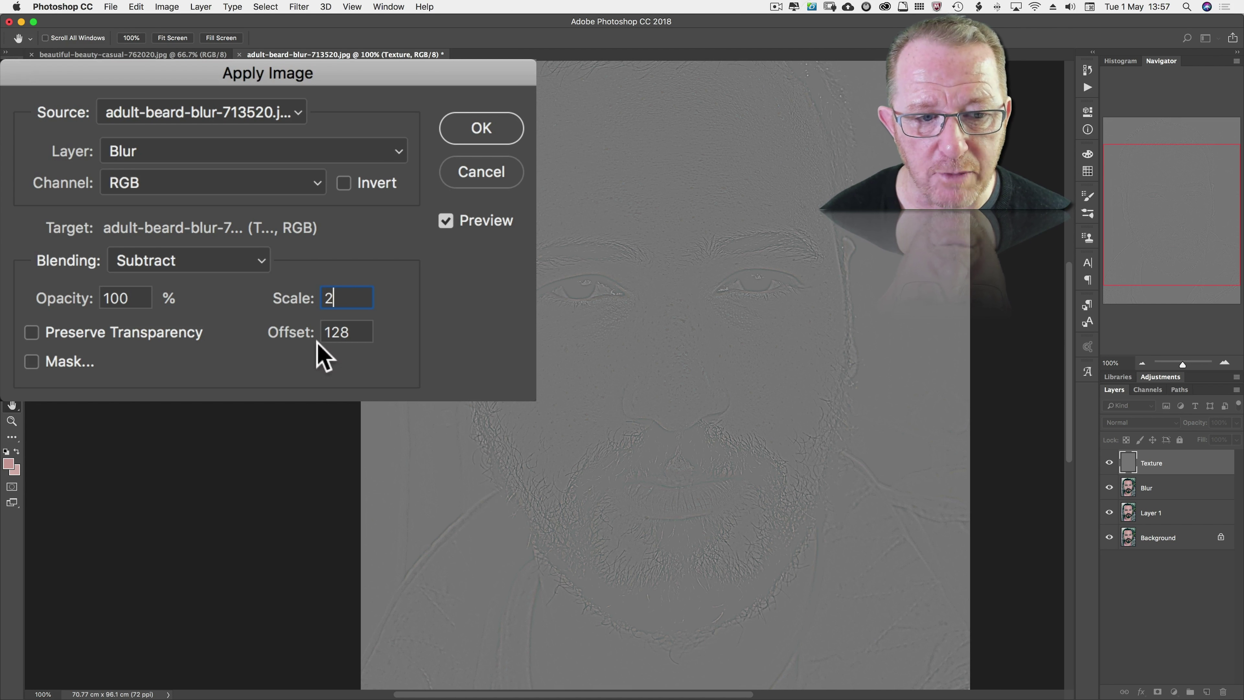
{"action": "left_click", "coordinate": [308, 331]}
{"action": "type", "text": "0"}
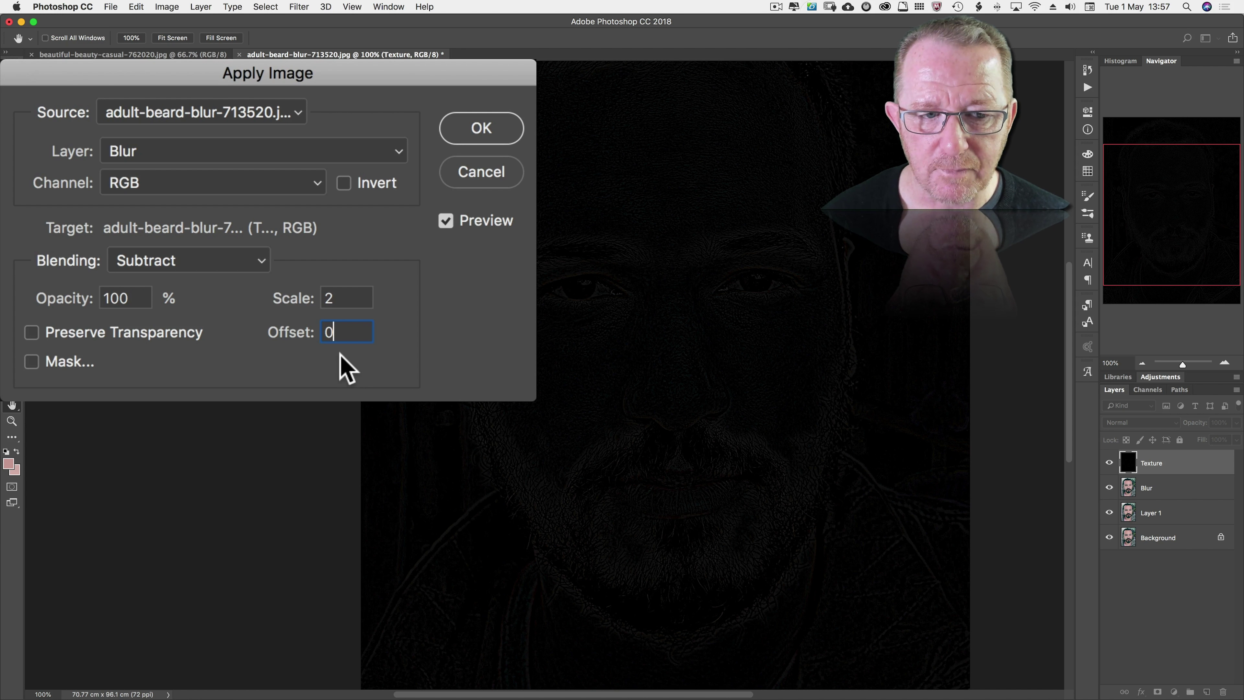
{"action": "double_click", "coordinate": [338, 335]}
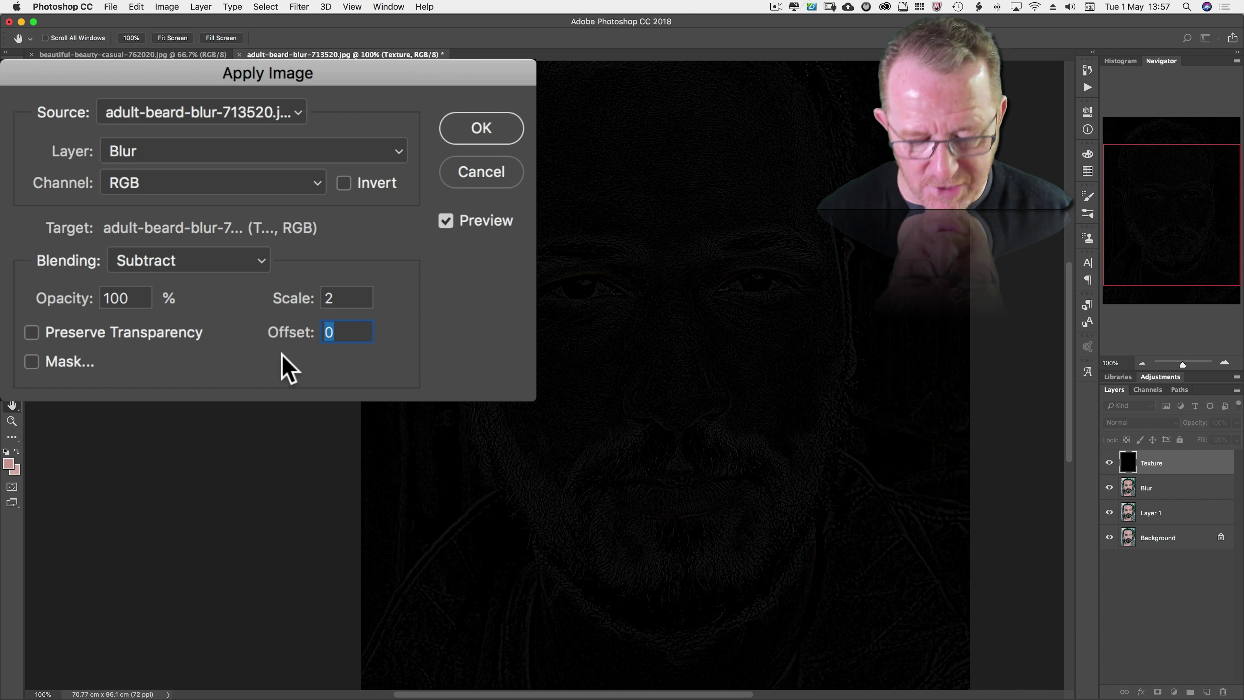
{"action": "type", "text": "128"}
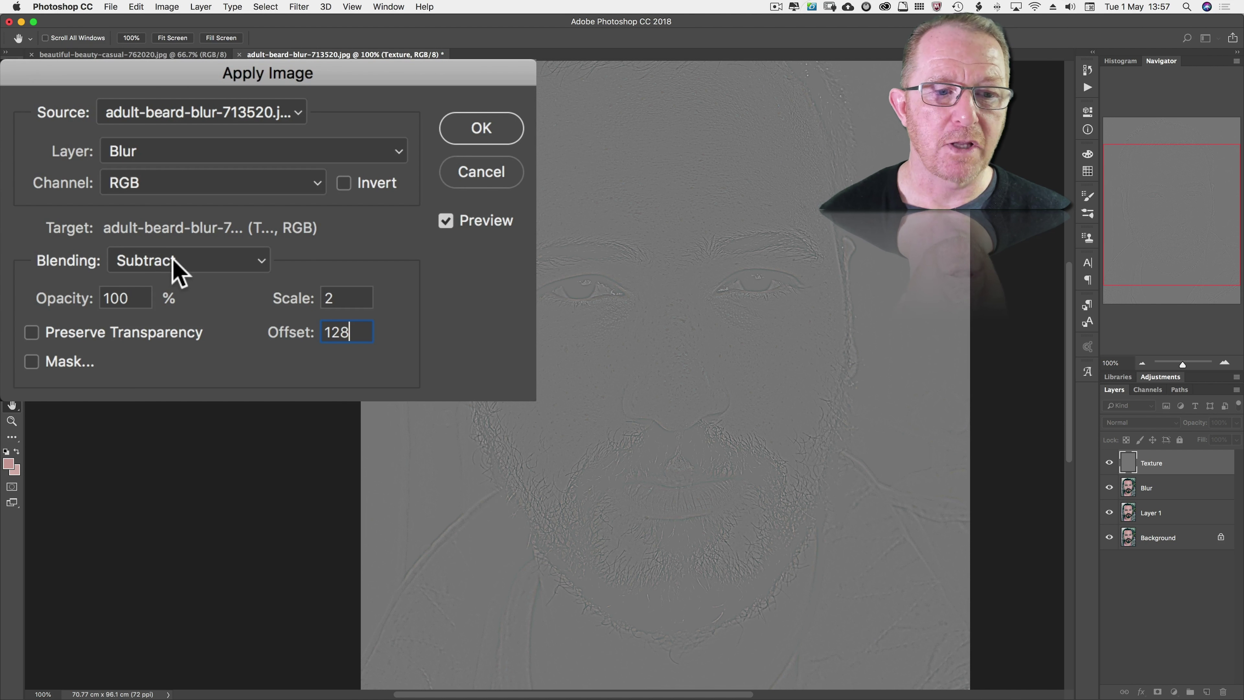
- After trying Add and Invert, settle on Subtract blending with Invert unchecked
{"action": "left_click", "coordinate": [177, 271]}
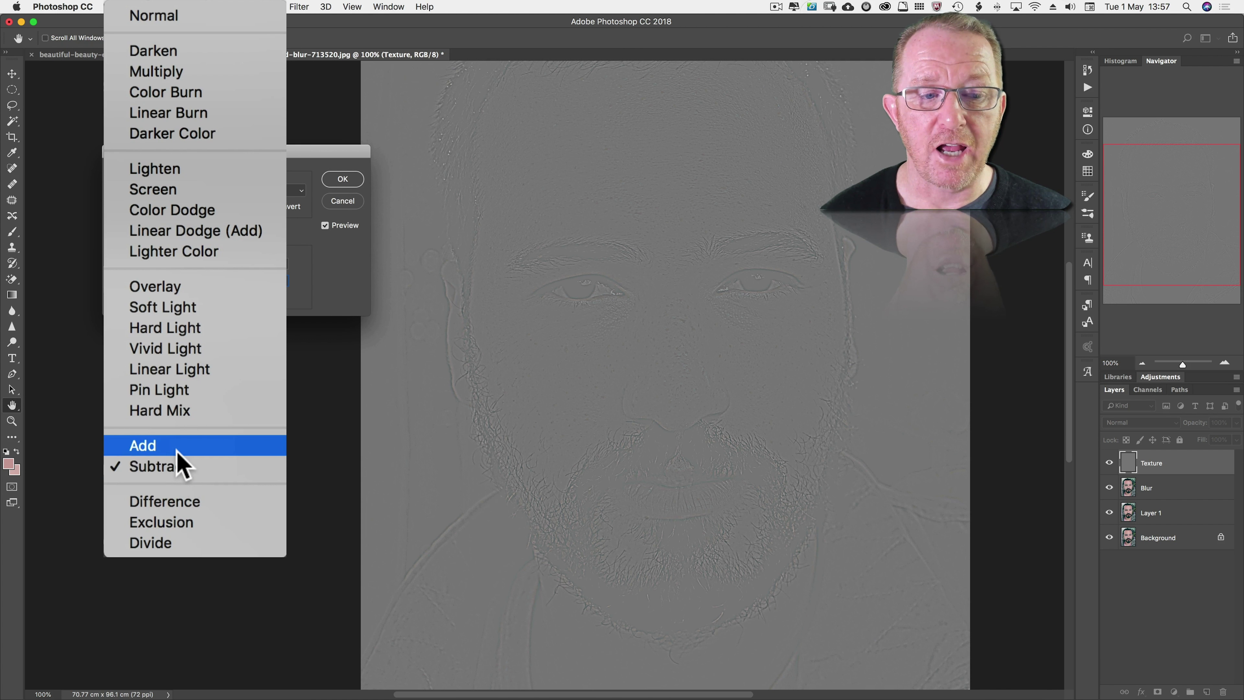
{"action": "left_click", "coordinate": [177, 451]}
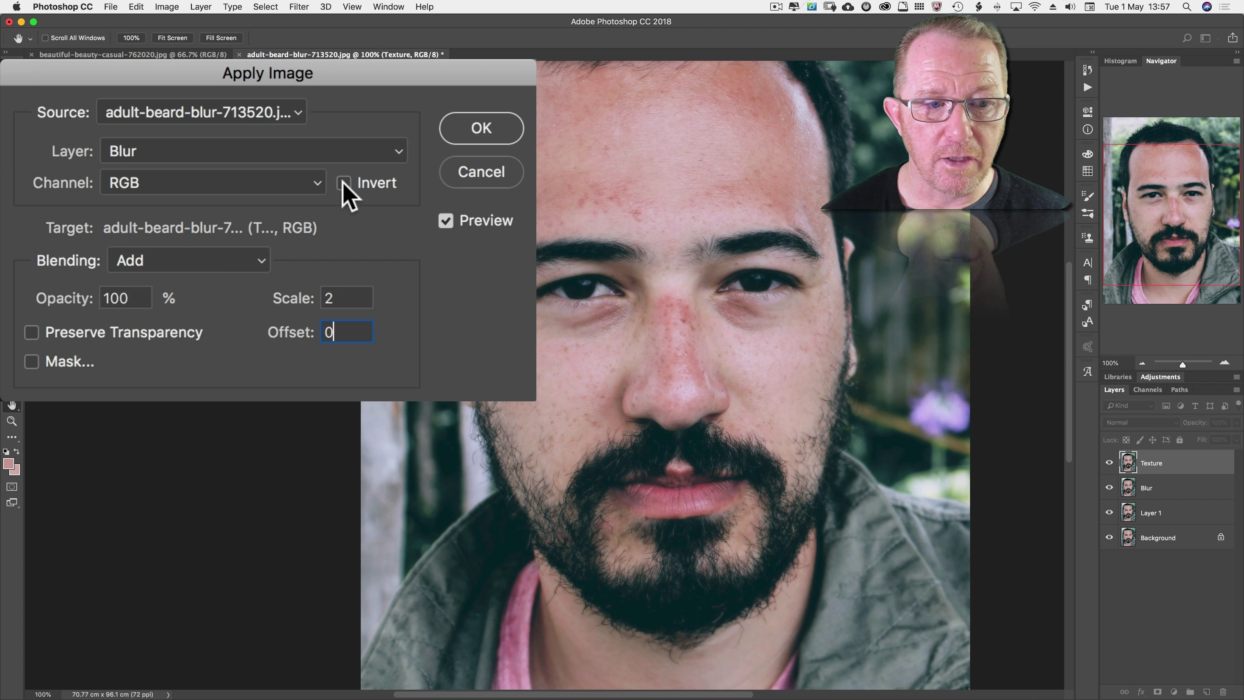
{"action": "left_click", "coordinate": [344, 183]}
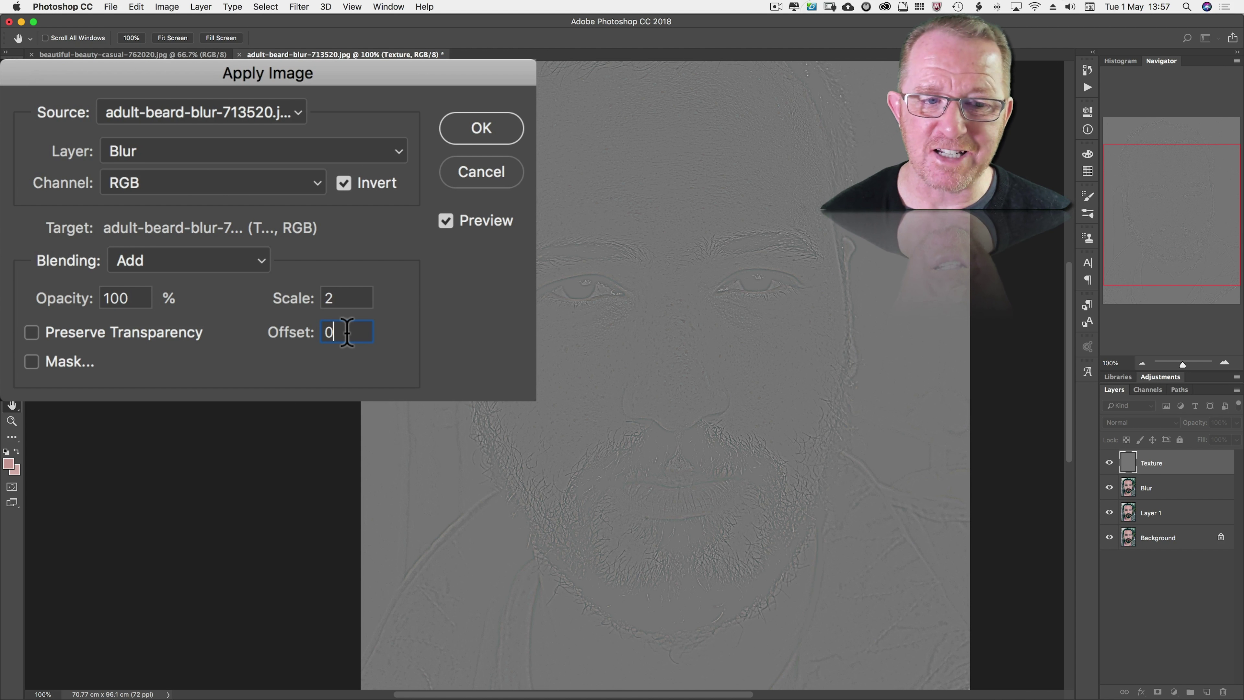
{"action": "left_click", "coordinate": [208, 260]}
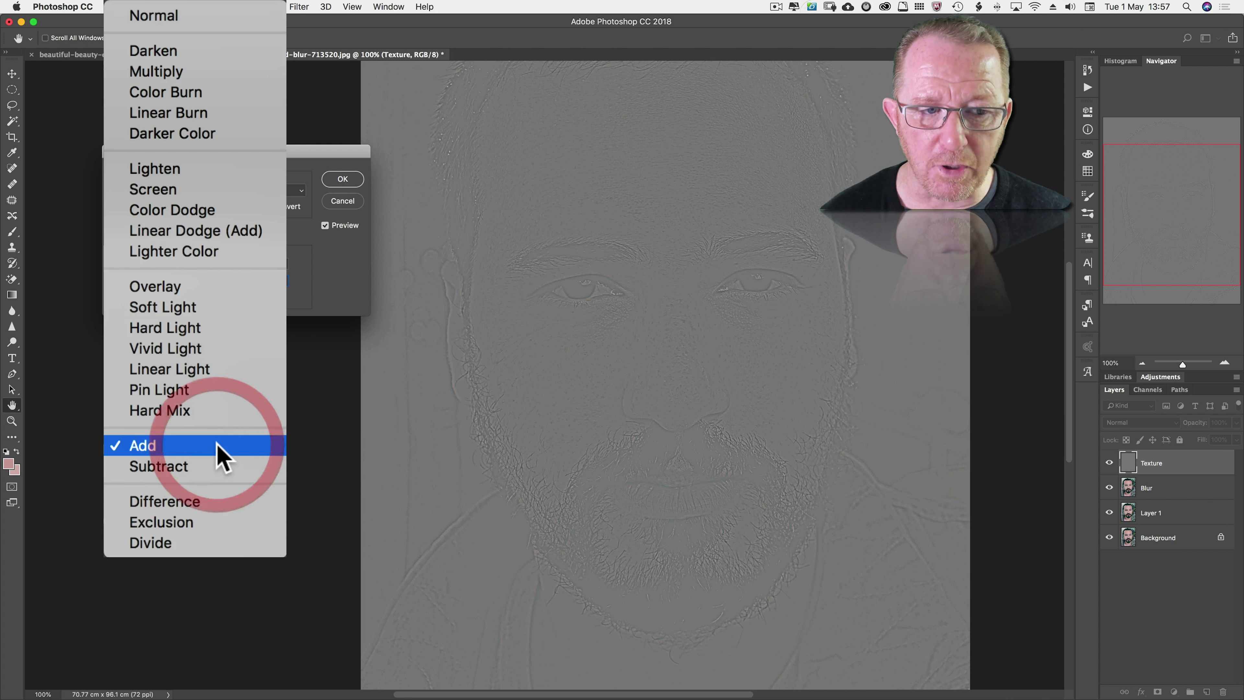
{"action": "left_click", "coordinate": [221, 468]}
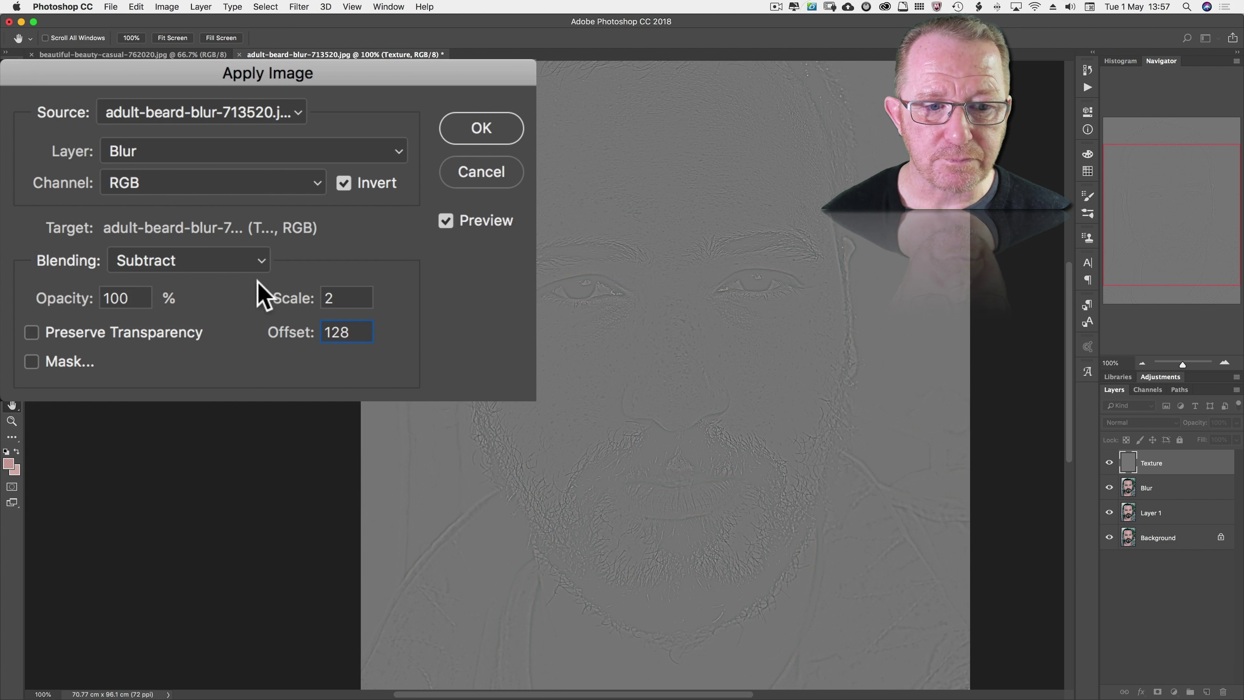
{"action": "left_click", "coordinate": [343, 183]}
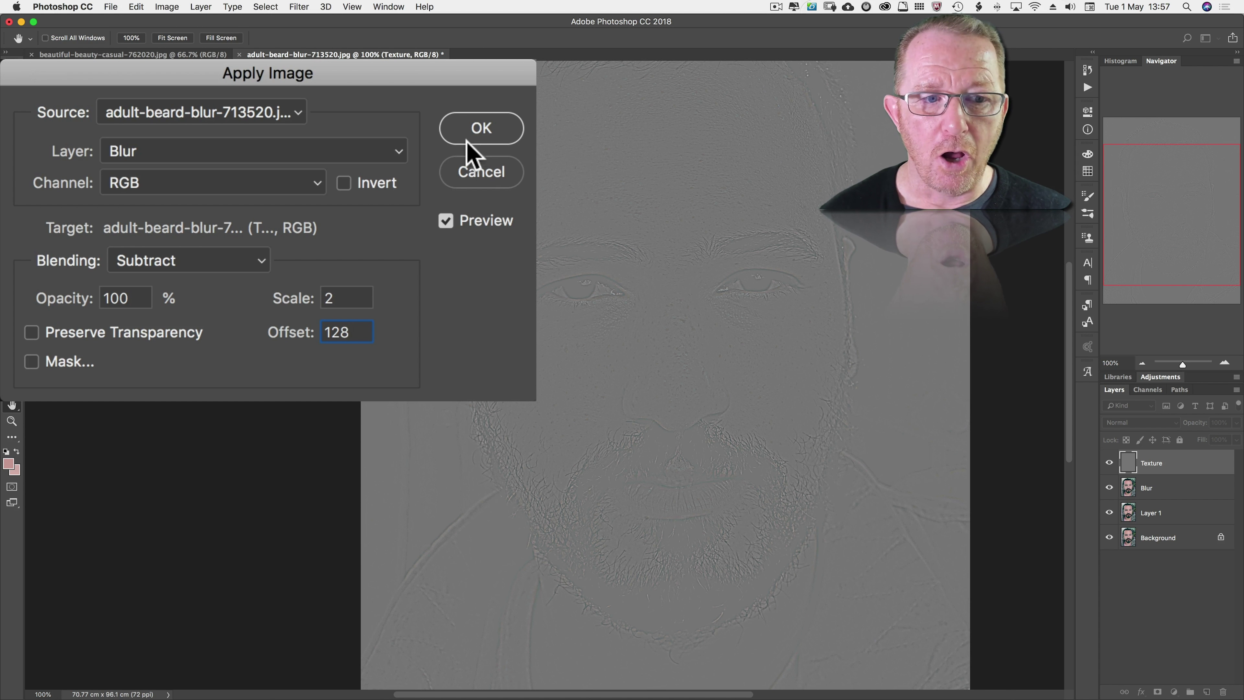
- Confirm Apply Image and set the Texture layer's blend mode to Linear Light
{"action": "left_click", "coordinate": [474, 129]}
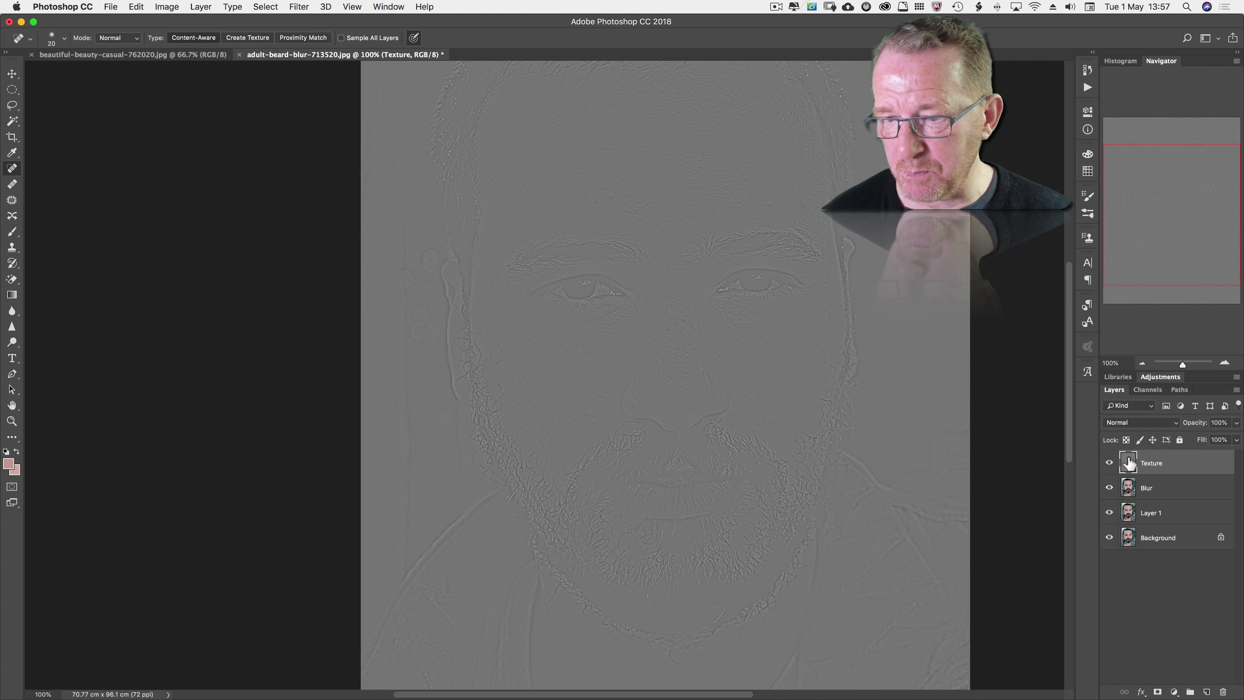
{"action": "left_click", "coordinate": [1129, 422]}
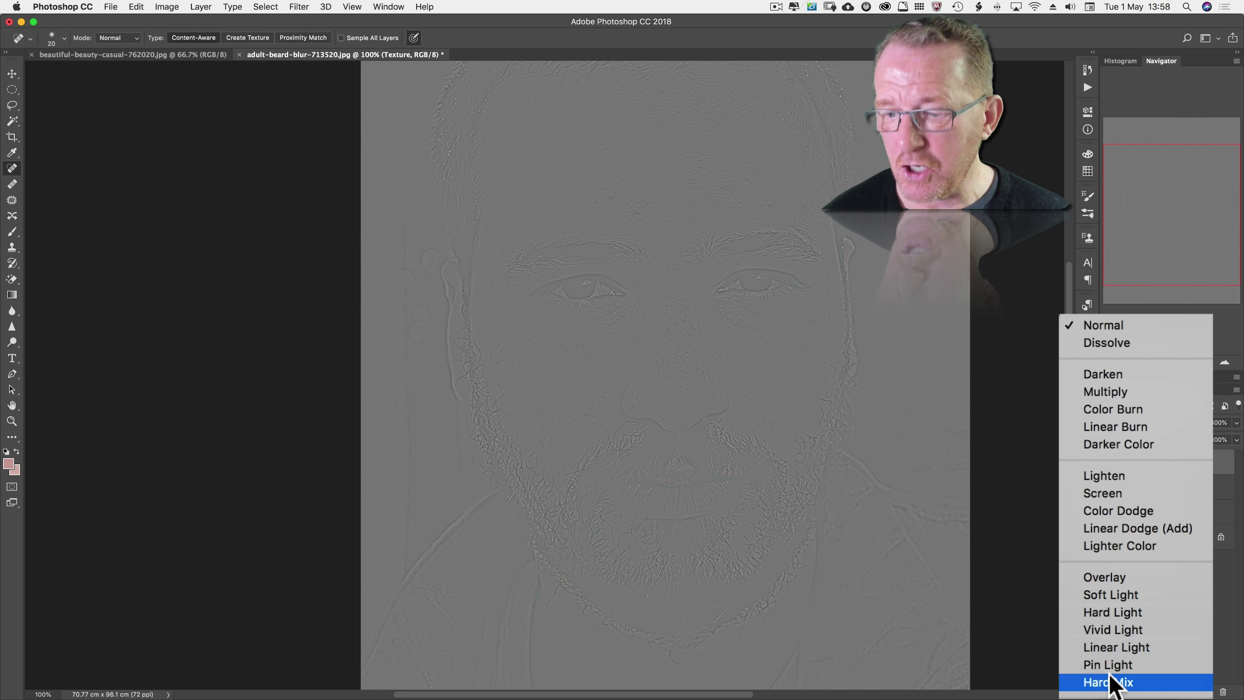
{"action": "left_click", "coordinate": [1103, 647]}
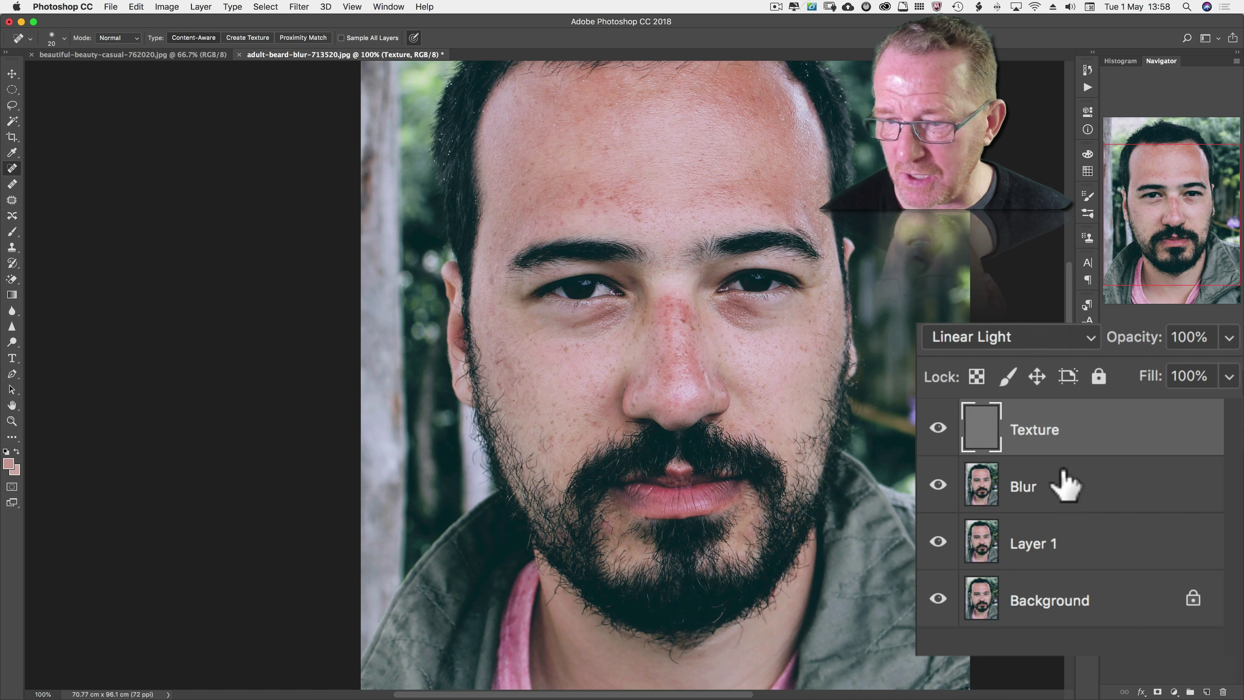
- Group the Texture and Blur layers and name the group 'Hi Freq'
{"action": "left_click", "coordinate": [1072, 490], "text": "shift"}
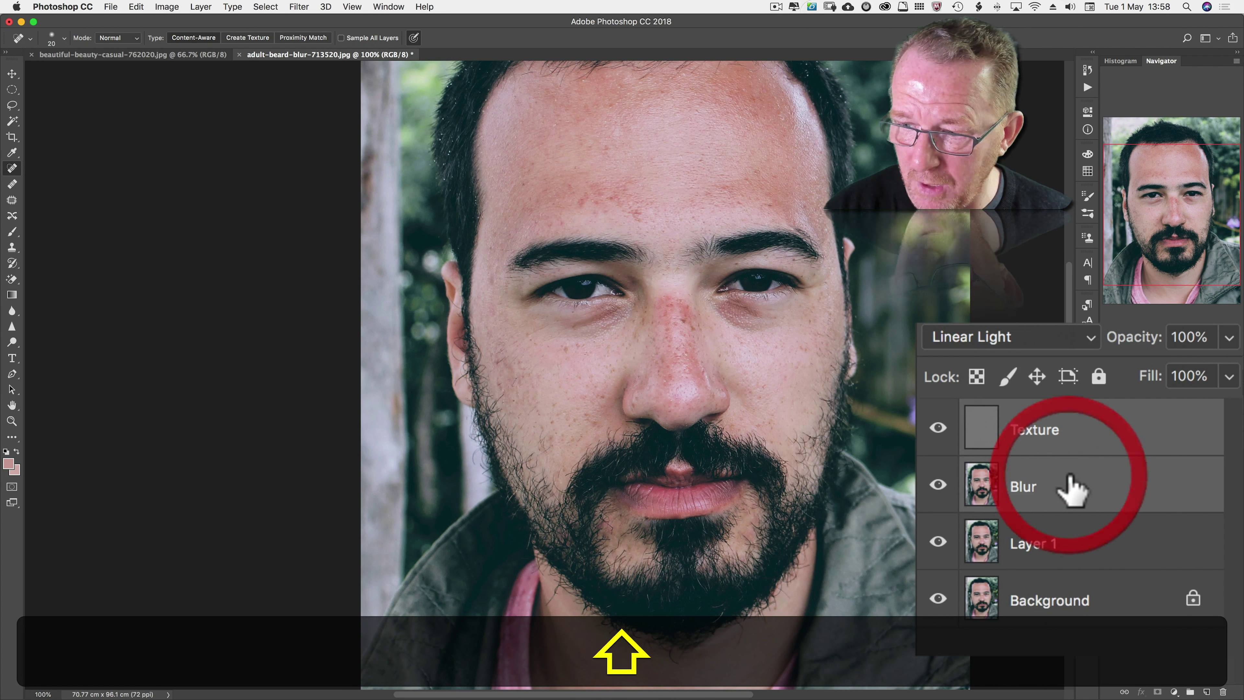
{"action": "key", "text": "super+g"}
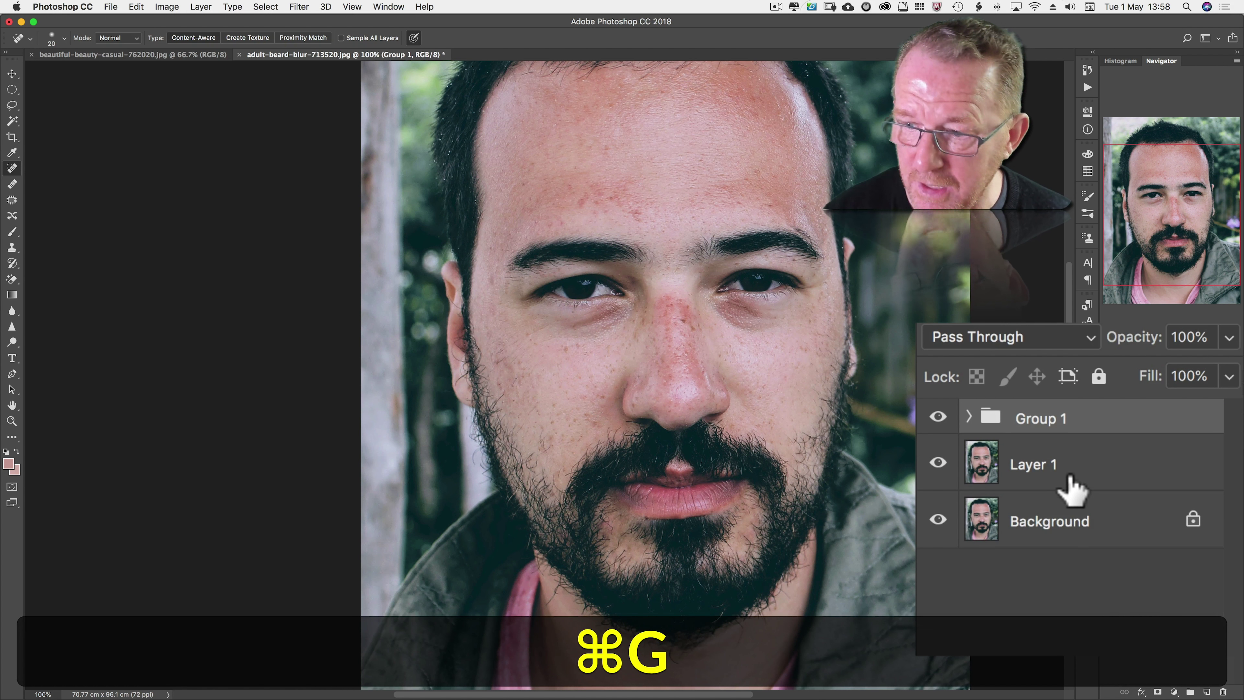
{"action": "double_click", "coordinate": [1029, 420]}
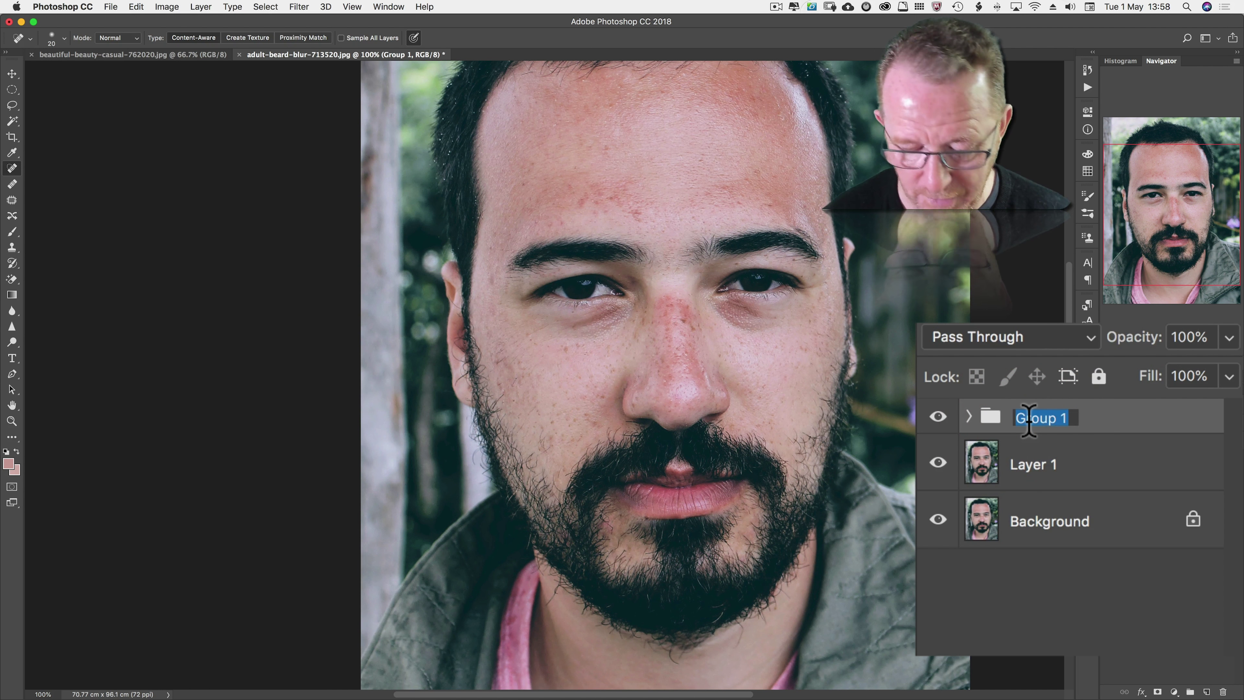
{"action": "type", "text": "Hi Fr"}
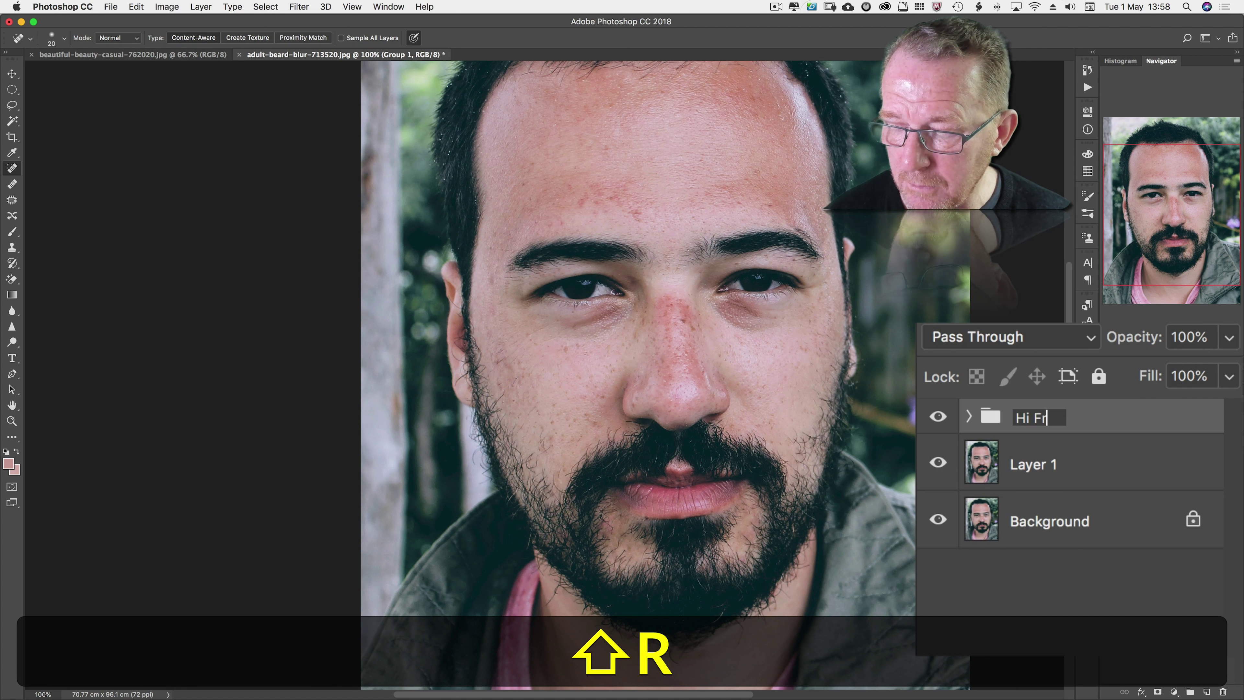
{"action": "type", "text": "eq"}
{"action": "key", "text": "Return"}
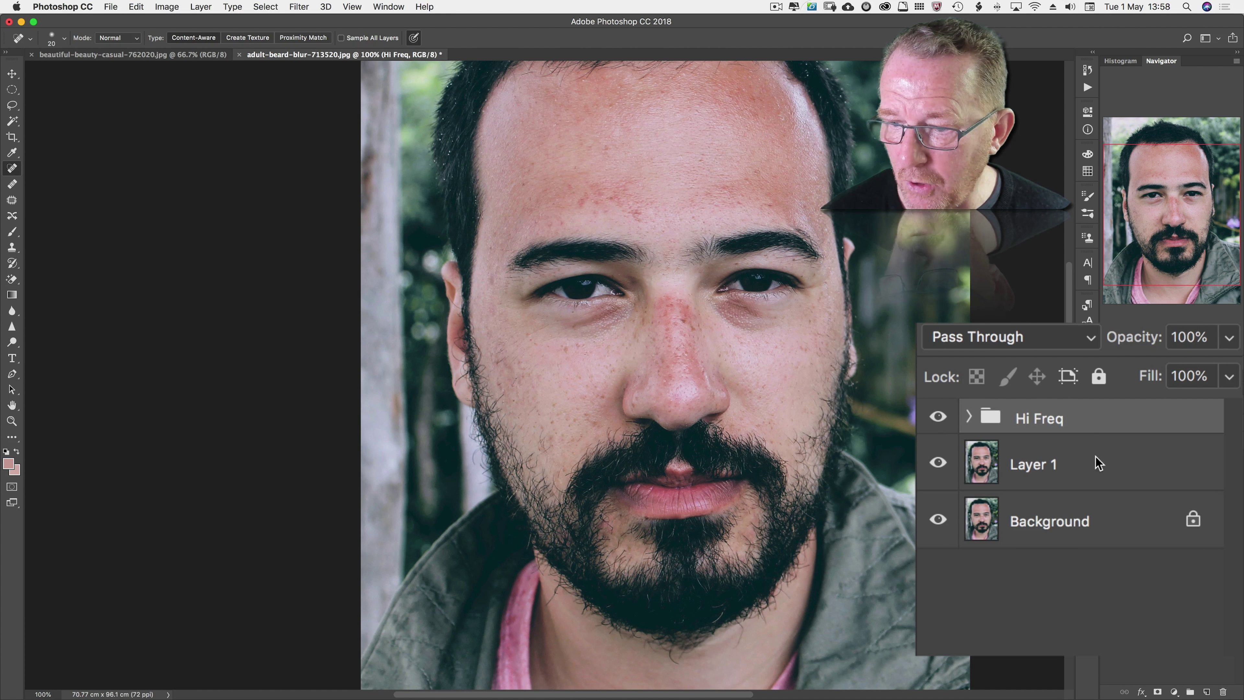
- Toggle Hi Freq to compare, expand it and select the Blur layer
{"action": "left_click", "coordinate": [937, 417]}
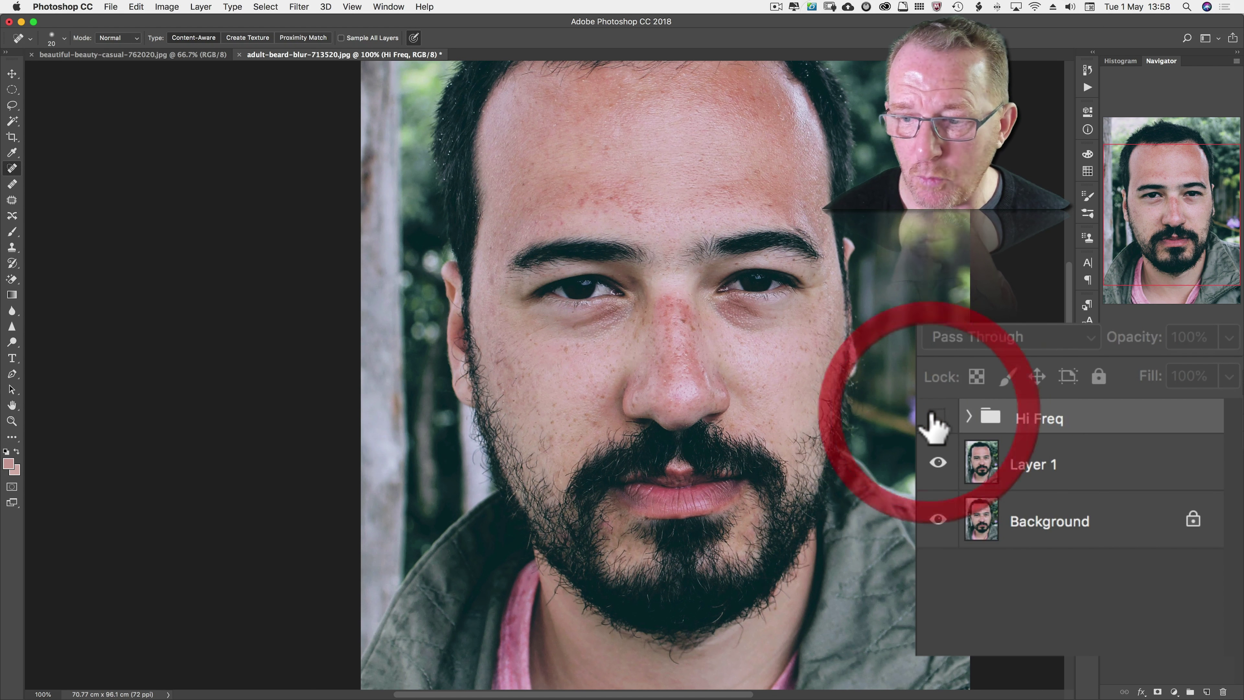
{"action": "left_click", "coordinate": [933, 415]}
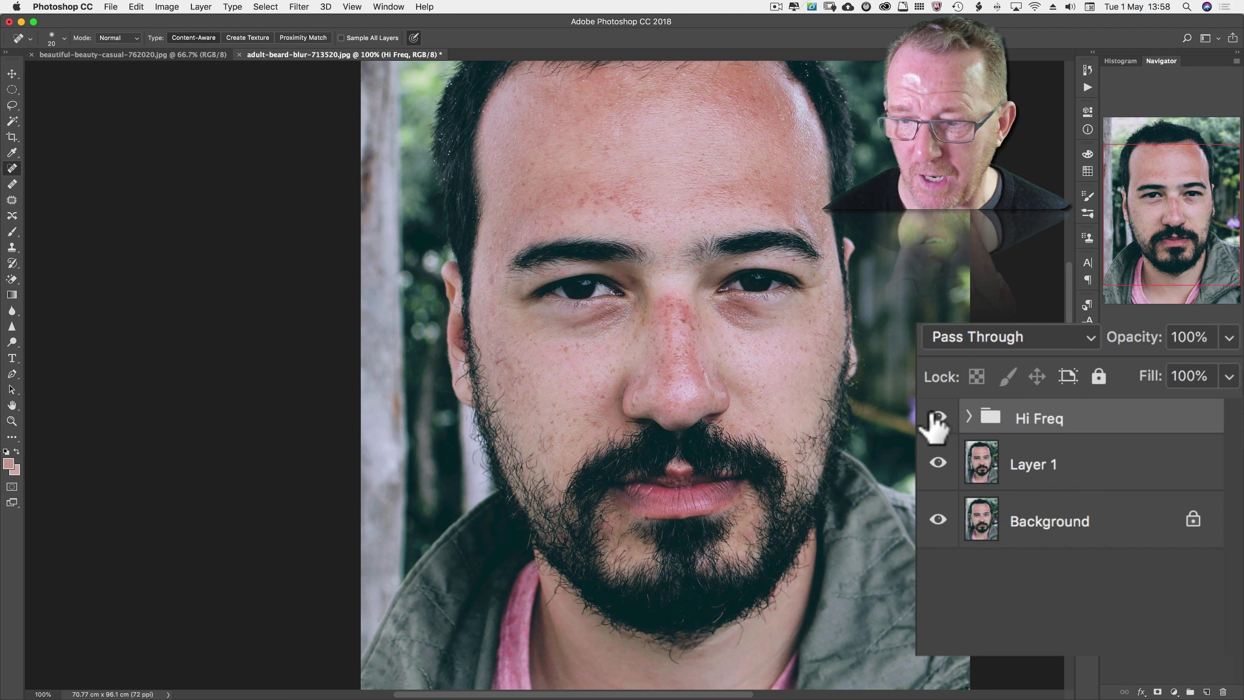
{"action": "left_click", "coordinate": [969, 415]}
{"action": "left_click", "coordinate": [1070, 520]}
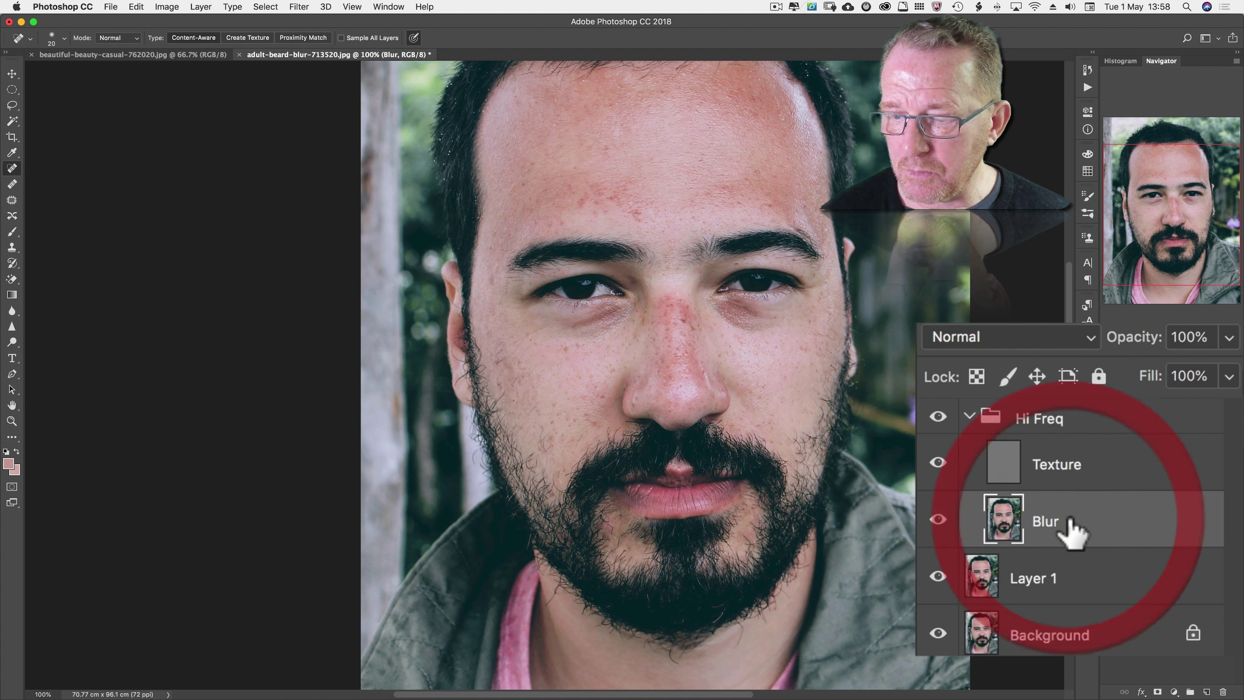
{"action": "key", "text": "l"}
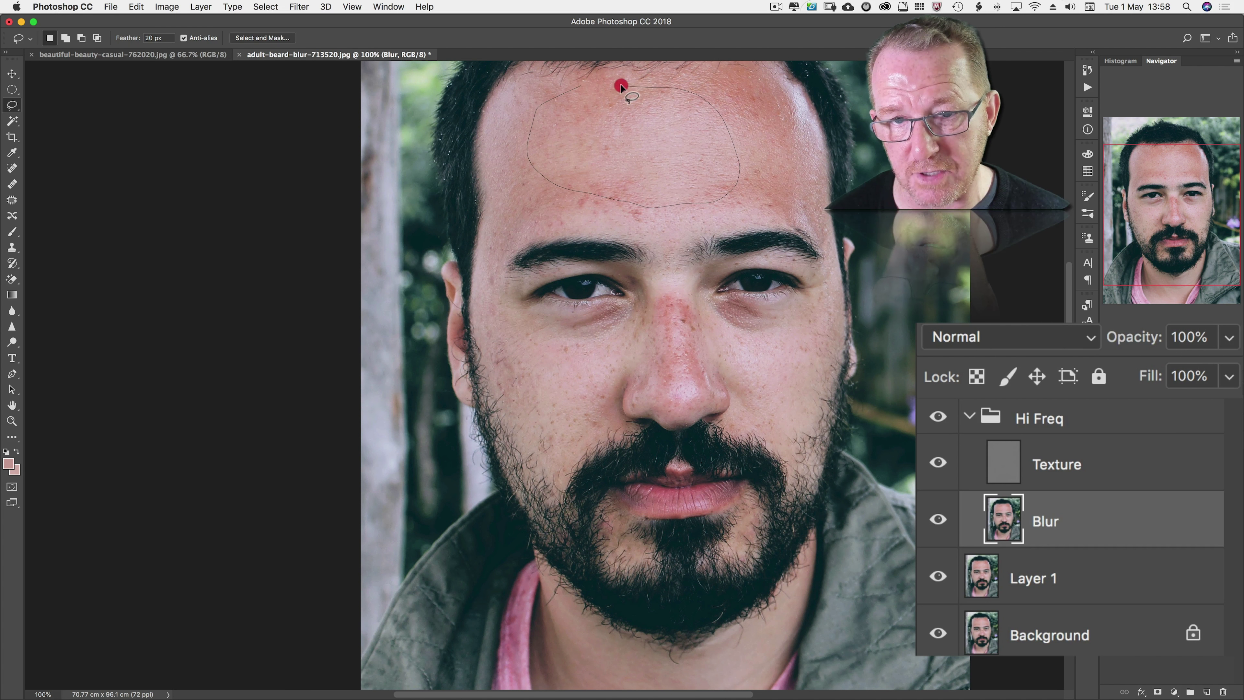
{"action": "left_click_drag", "start_coordinate": [580, 85], "coordinate": [581, 86]}
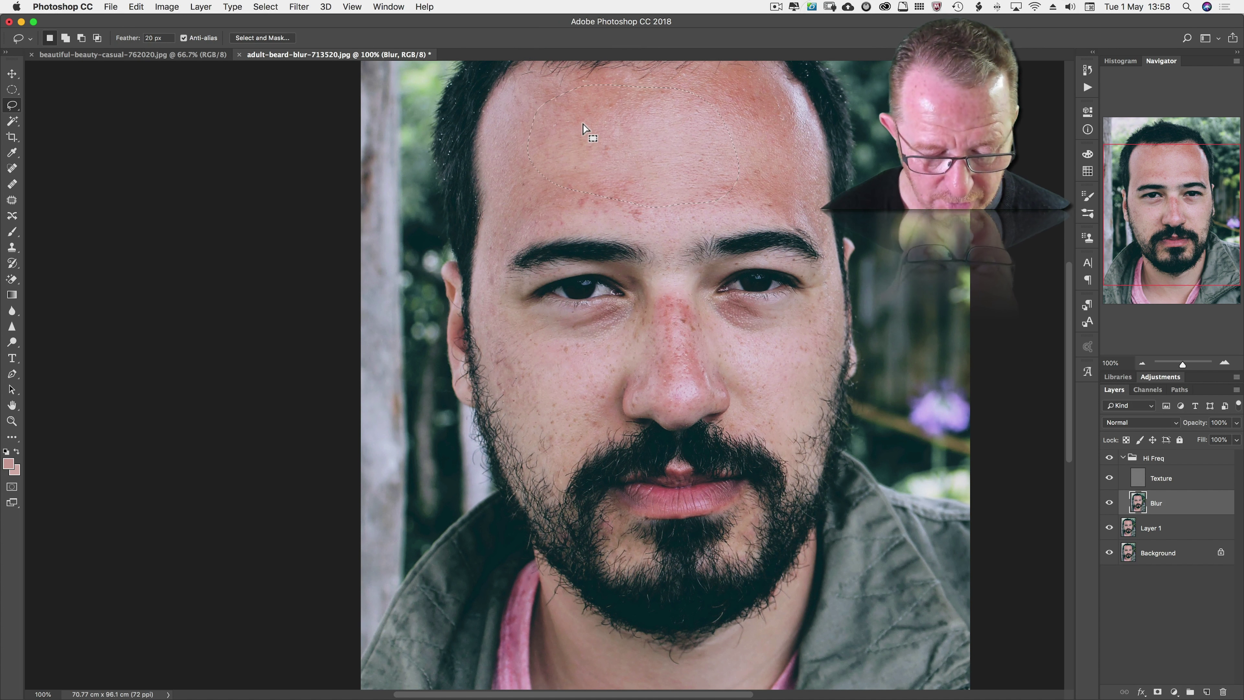
{"action": "key", "text": "shift"}
{"action": "key", "text": "shift+F6"}
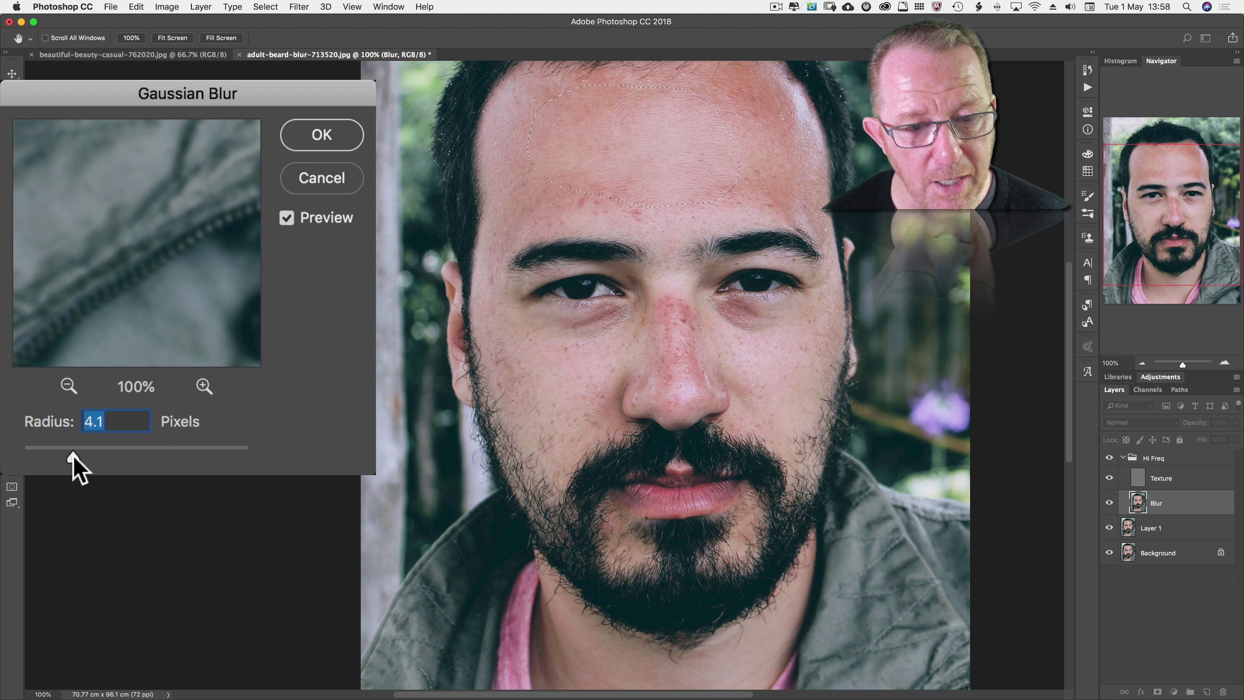
{"action": "left_click_drag", "start_coordinate": [73, 458], "coordinate": [125, 458]}
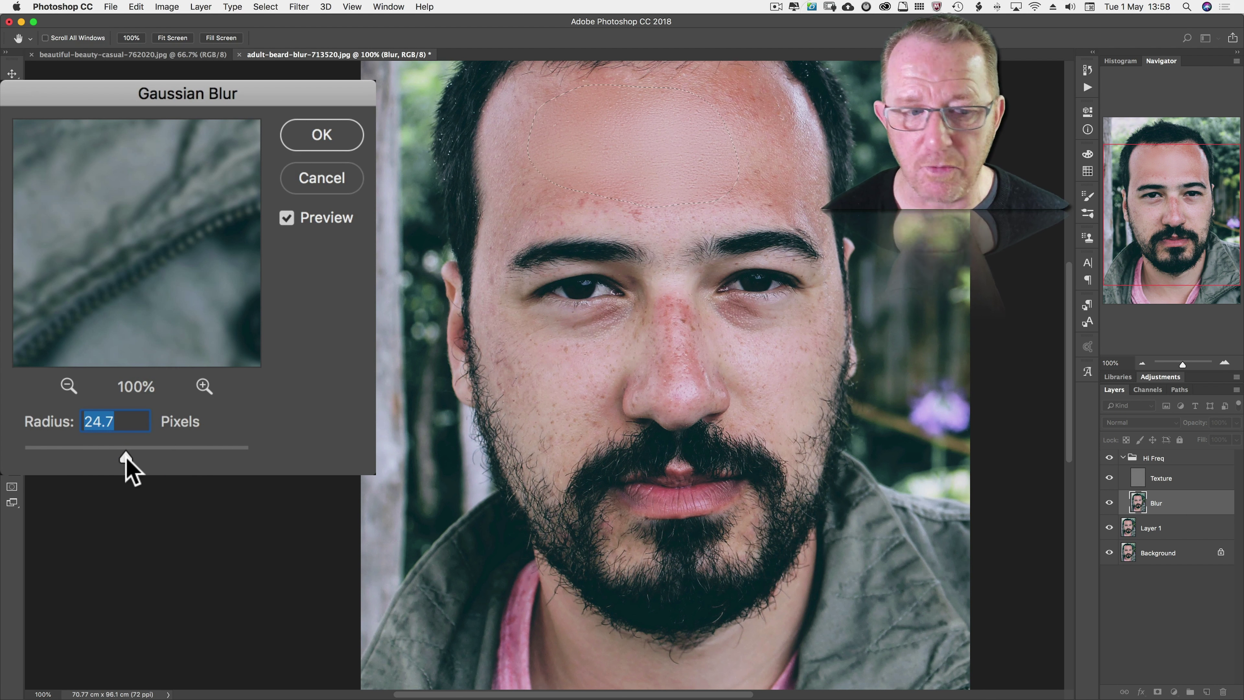
{"action": "left_click_drag", "start_coordinate": [120, 369], "coordinate": [63, 365]}
{"action": "left_click", "coordinate": [199, 226]}
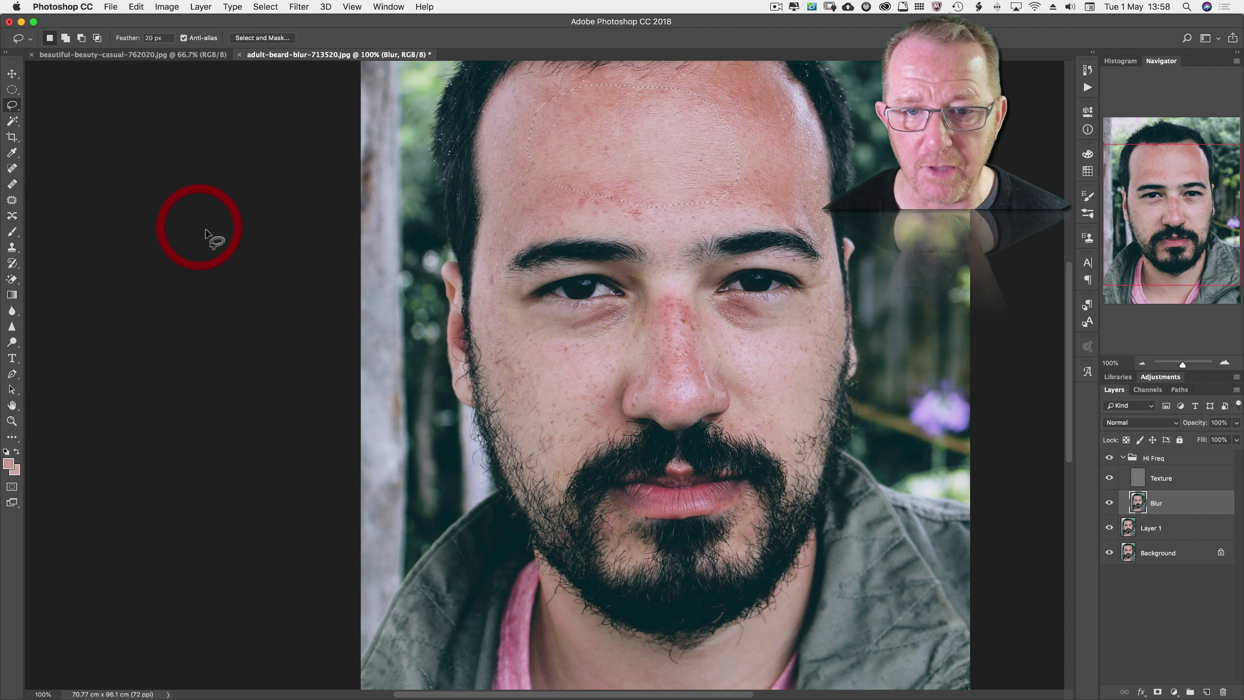
{"action": "key", "text": "super+d"}
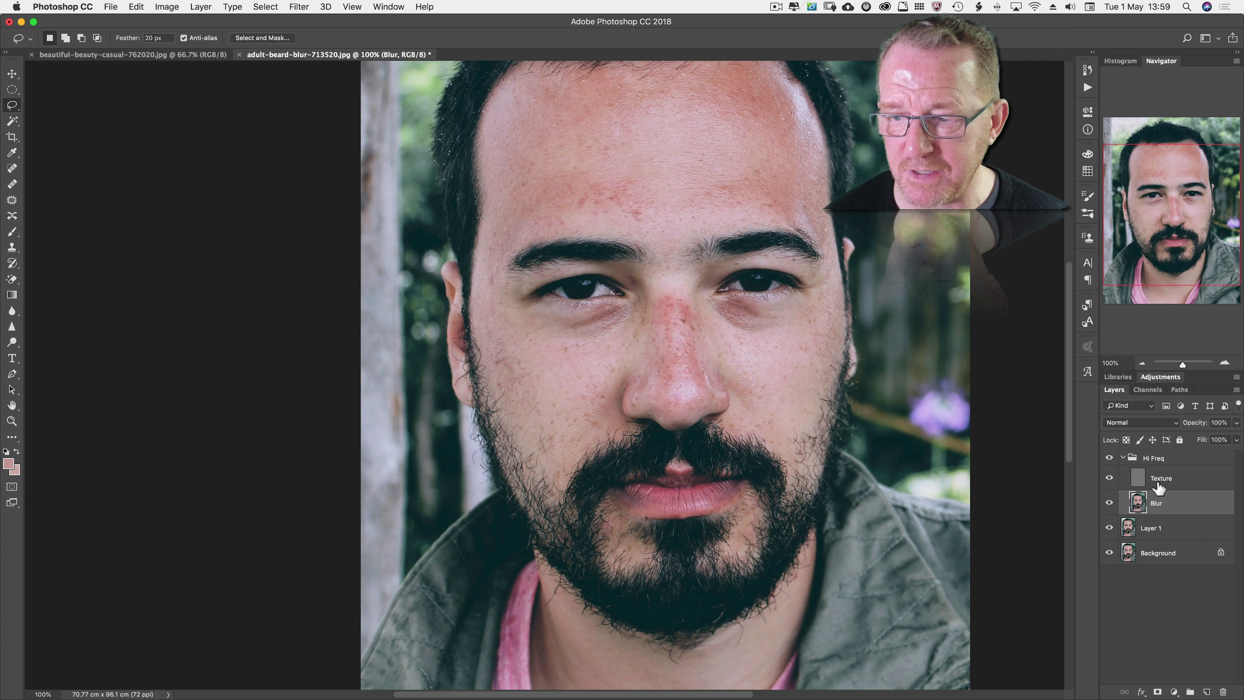
- Select the Texture layer, then make the Blur layer active again
{"action": "left_click", "coordinate": [1157, 479]}
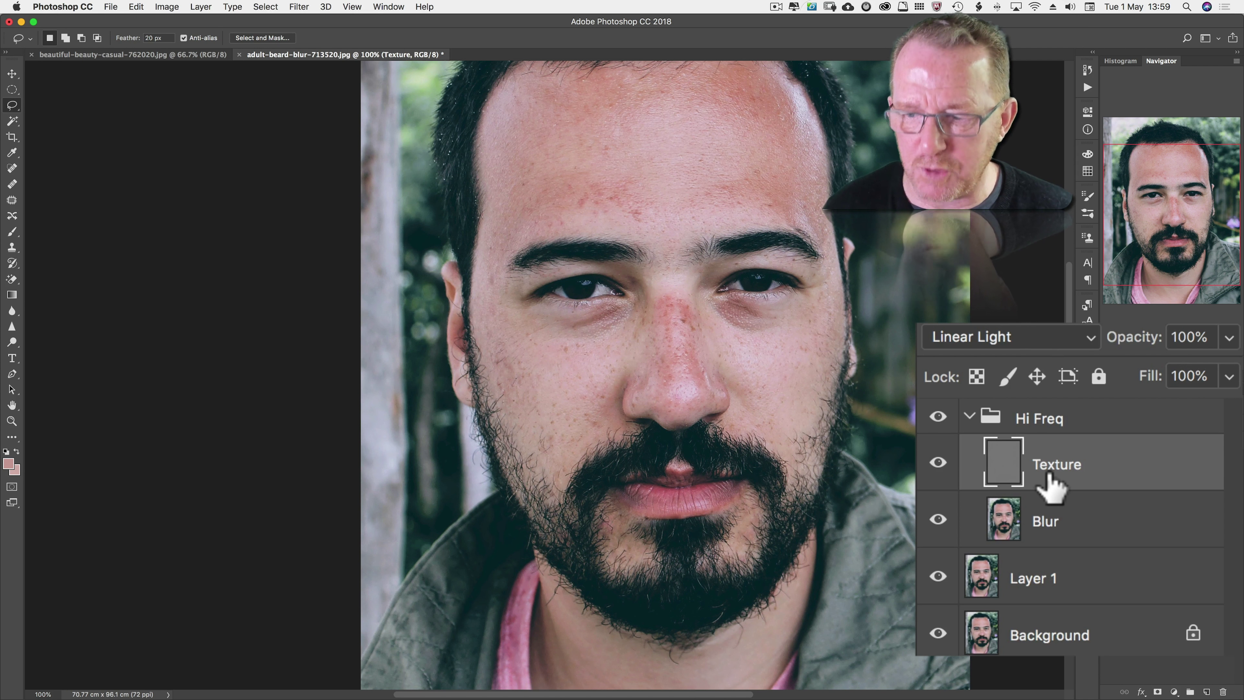
{"action": "left_click", "coordinate": [1073, 520]}
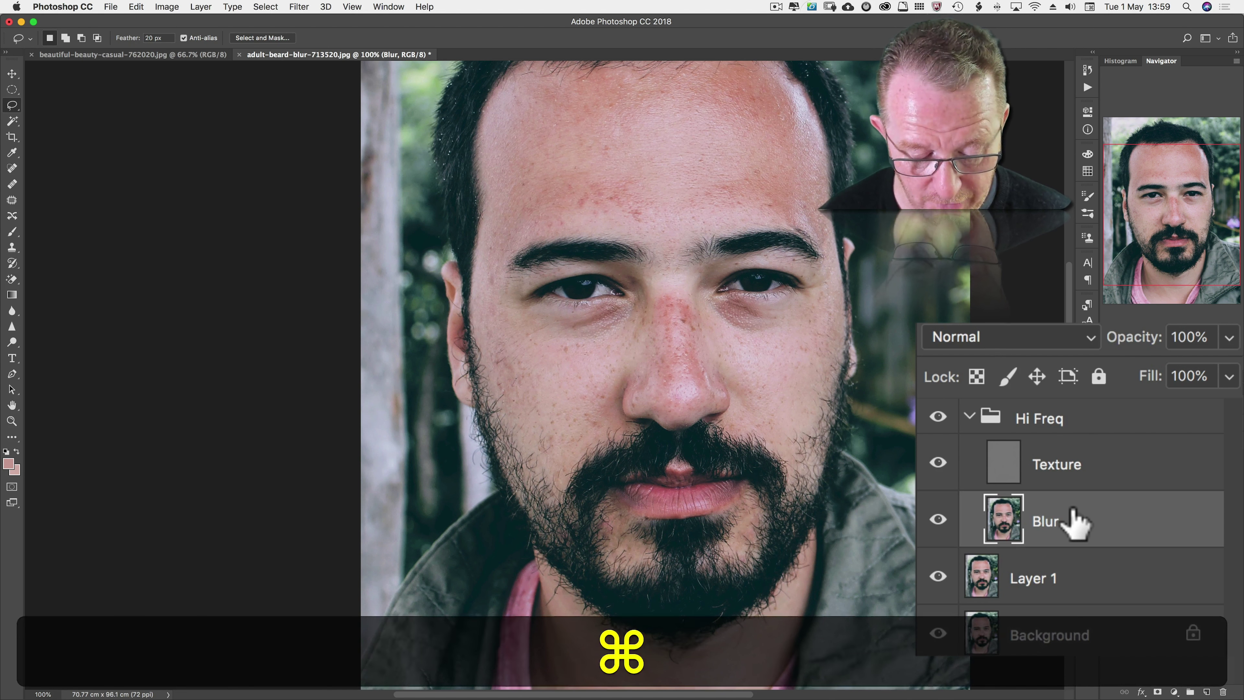
- Create a new empty layer named Paint above the Blur layer
{"action": "key", "text": "super+shift+n"}
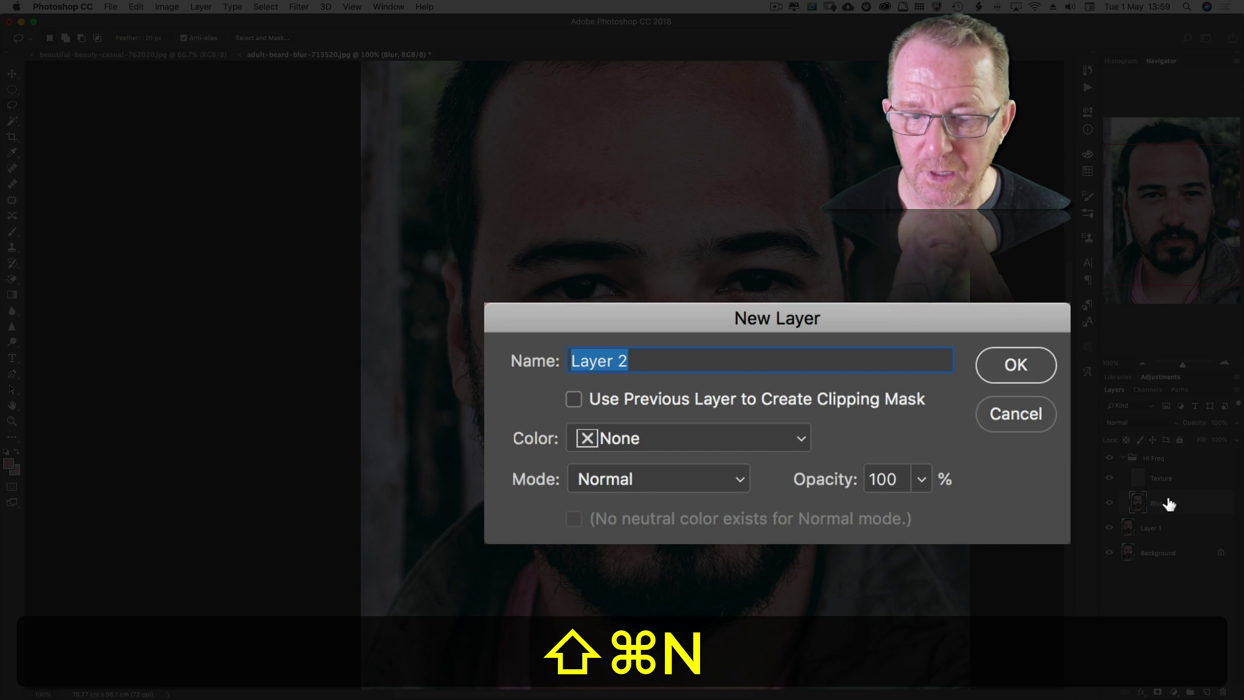
{"action": "type", "text": "Paint"}
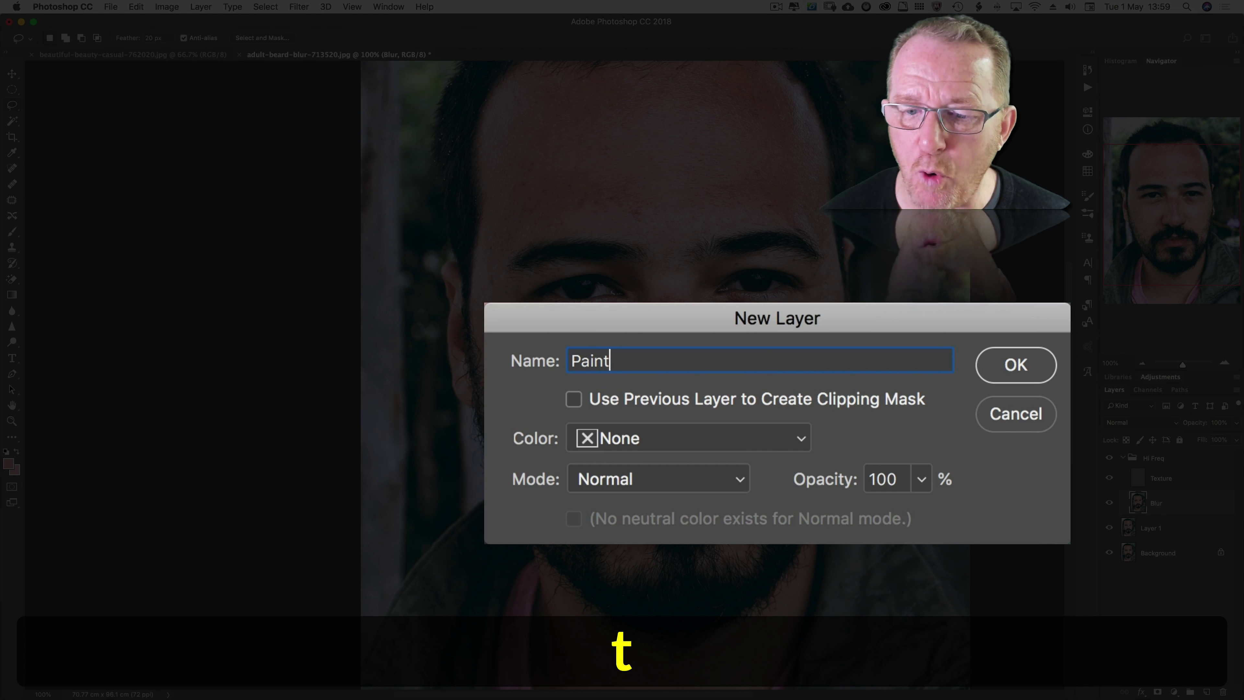
{"action": "key", "text": "Return"}
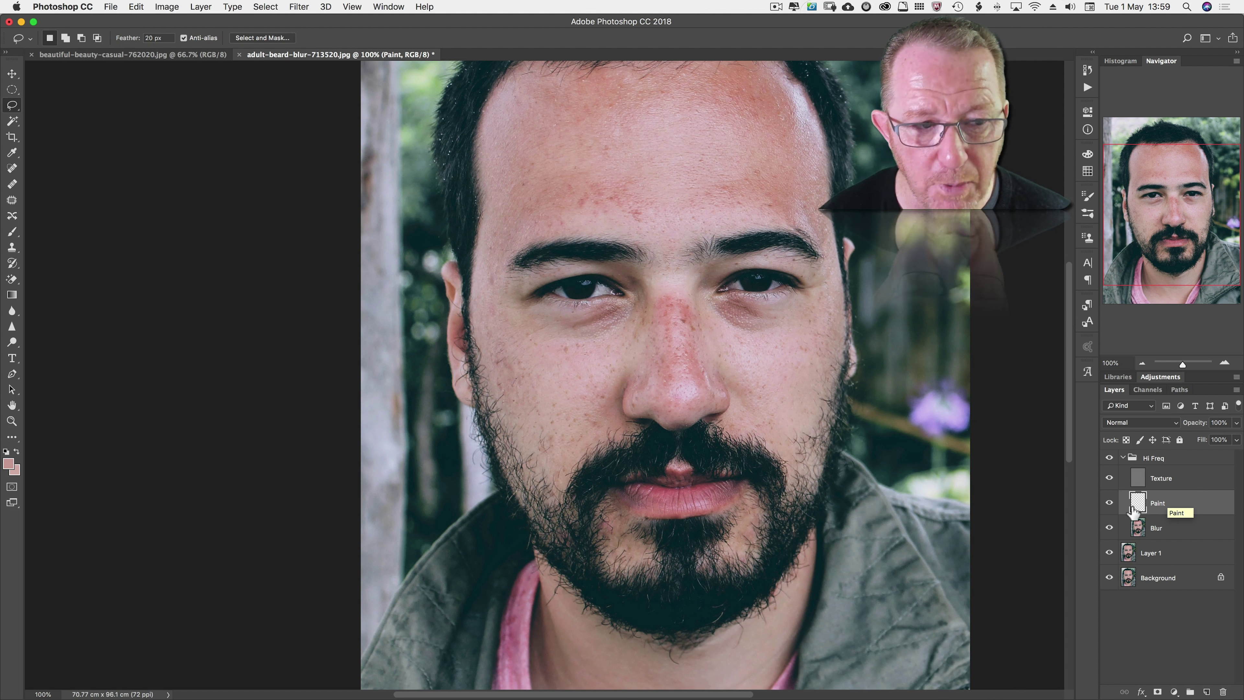
- Select the Brush tool and review its brush settings before sampling skin colour
{"action": "key", "text": "b"}
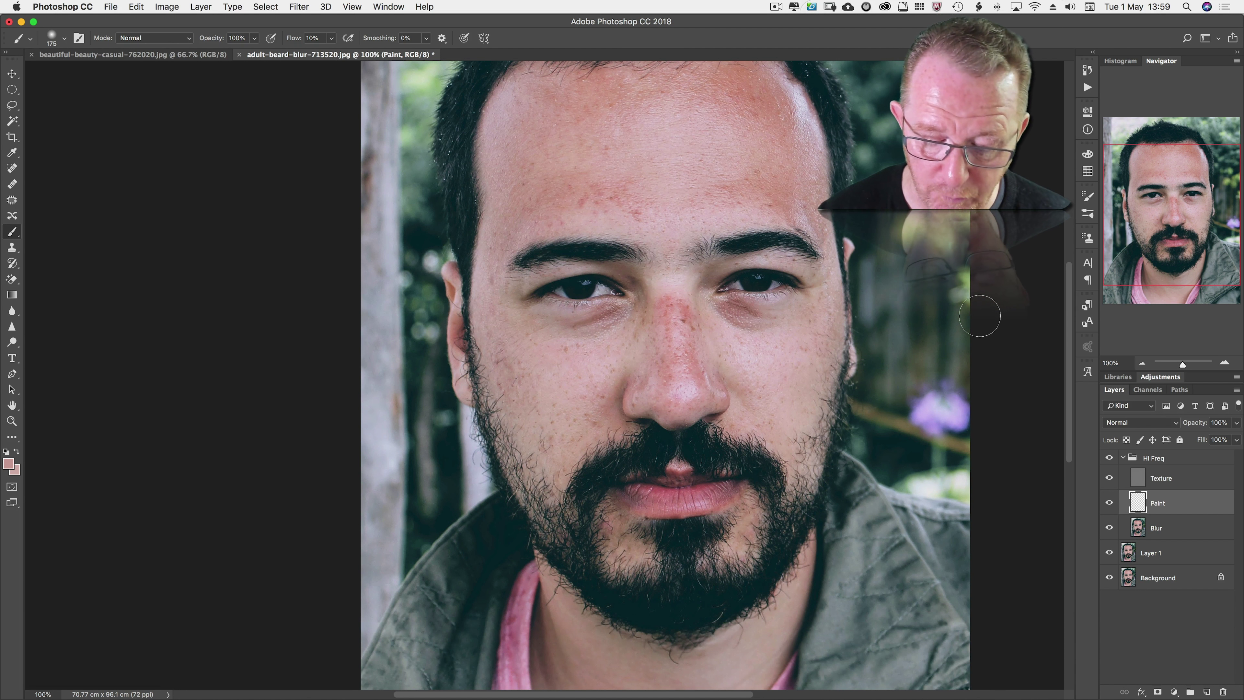
{"action": "key", "text": "F5"}
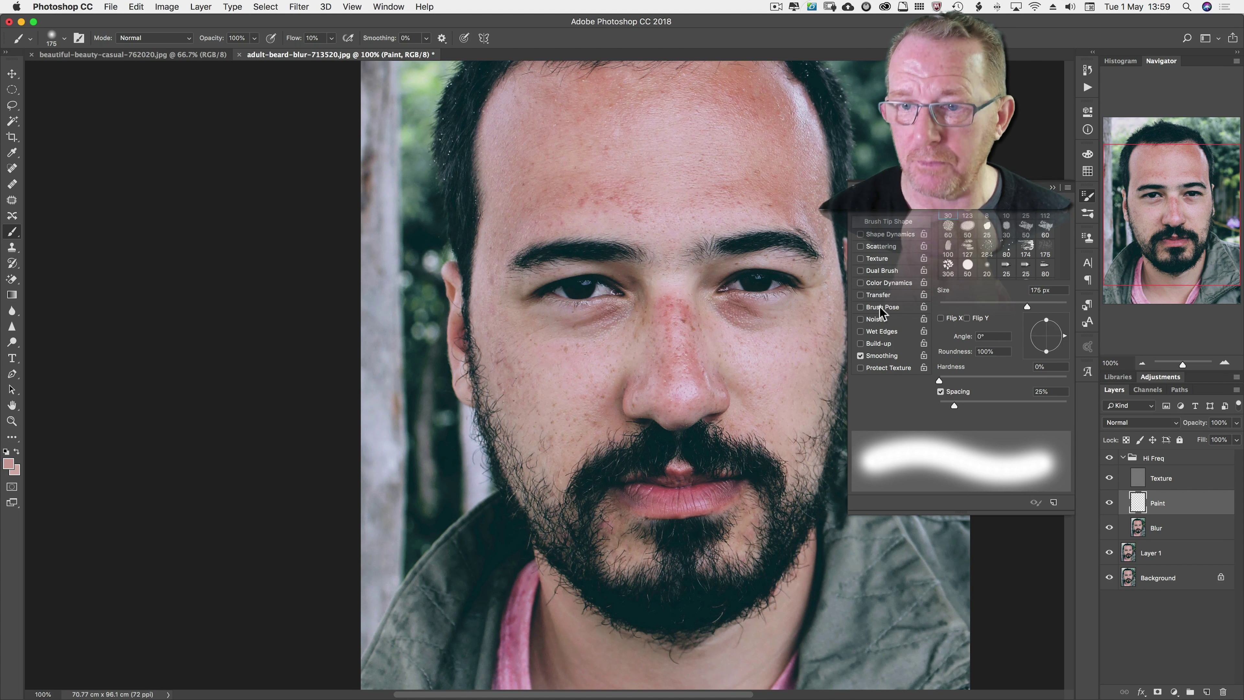
{"action": "key", "text": "F5"}
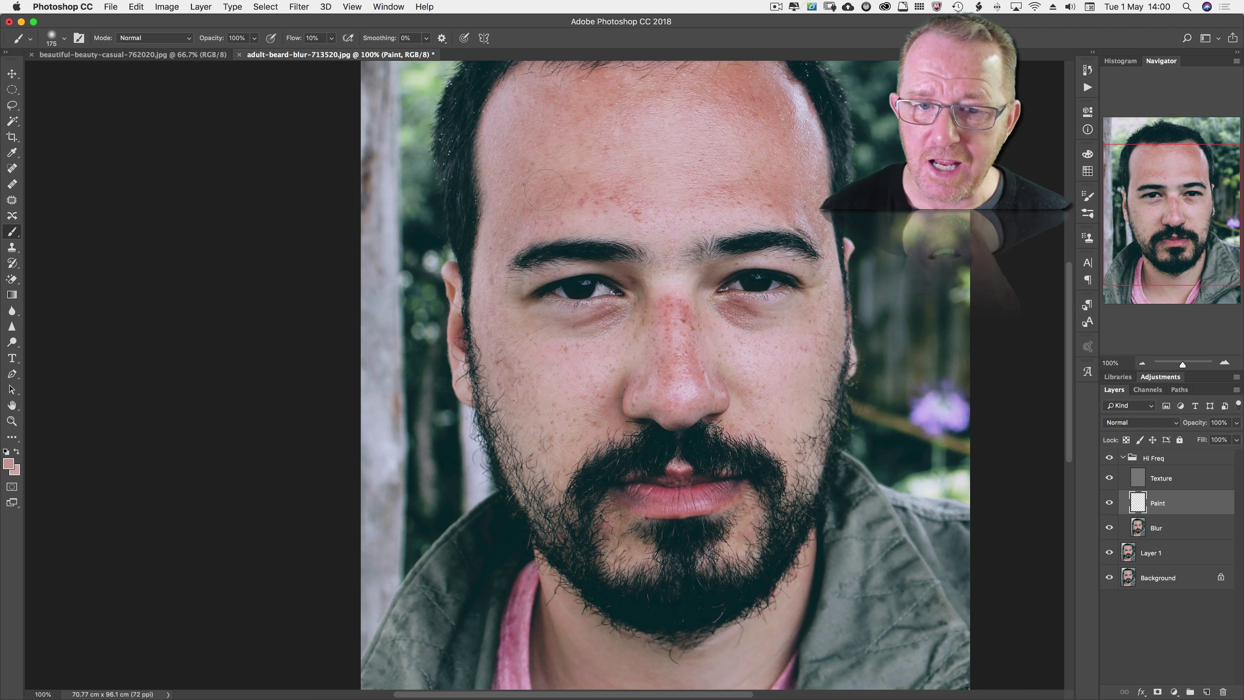
{"action": "key", "text": "alt"}
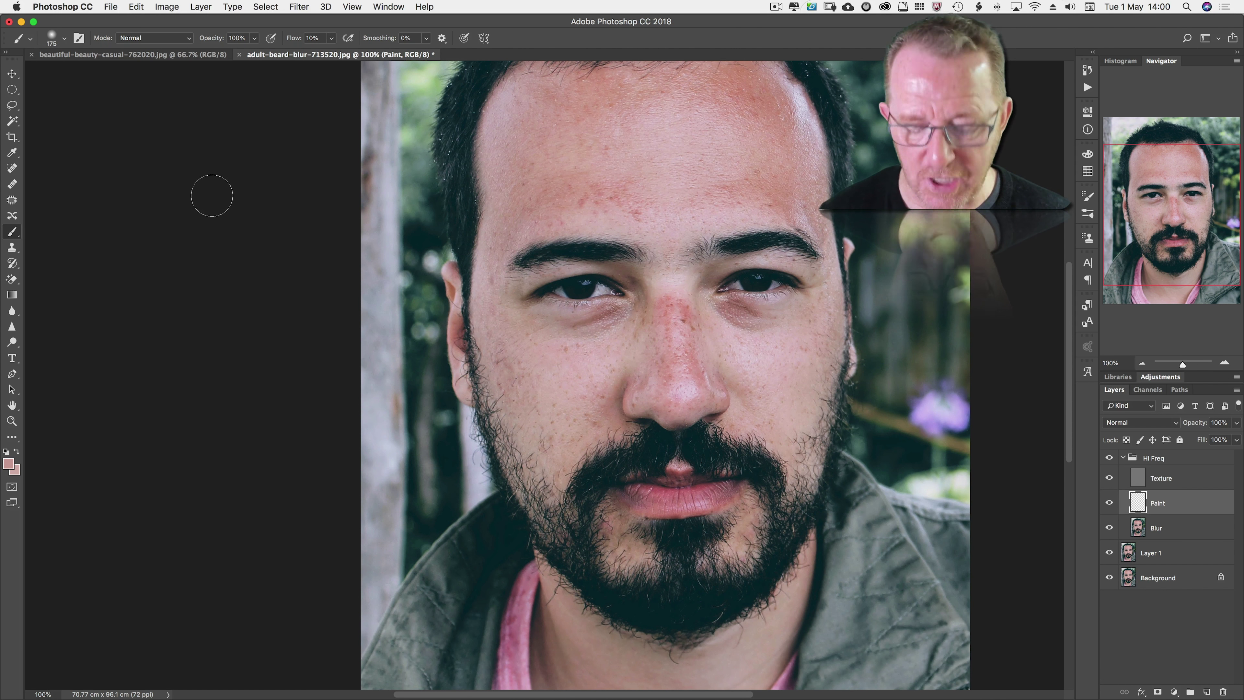
- Set the colour sampling size to 5 by 5 Average
{"action": "left_click", "coordinate": [11, 154]}
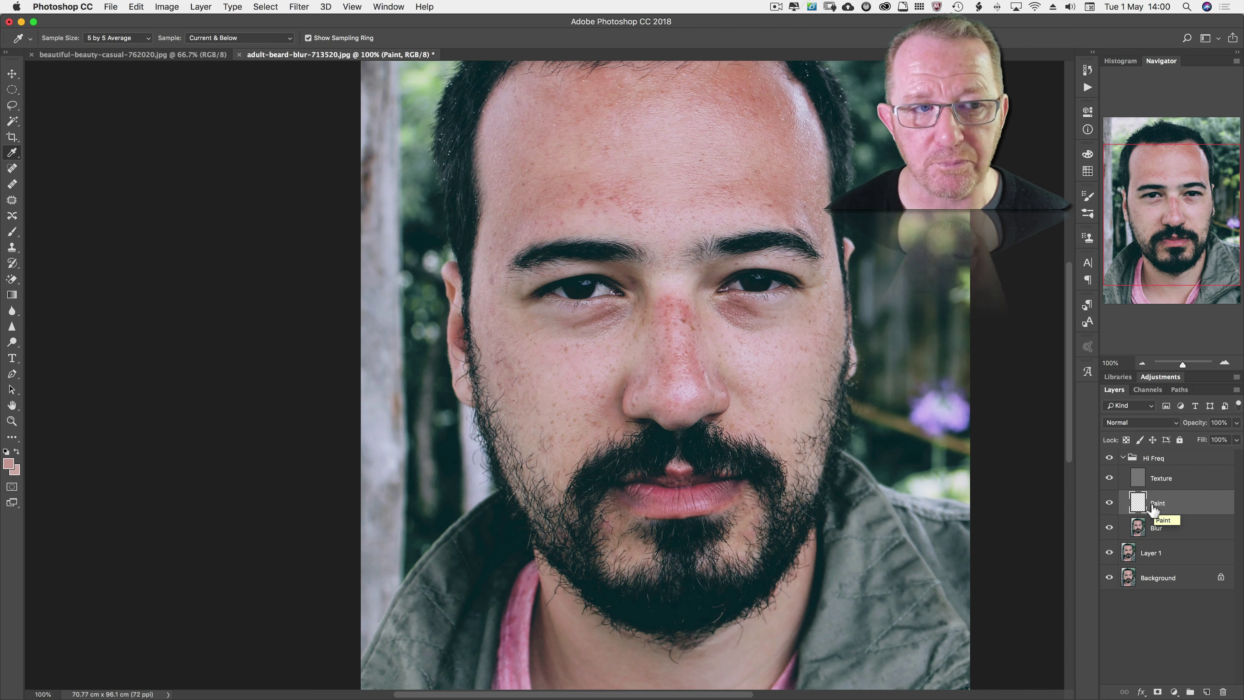
{"action": "left_click", "coordinate": [105, 38]}
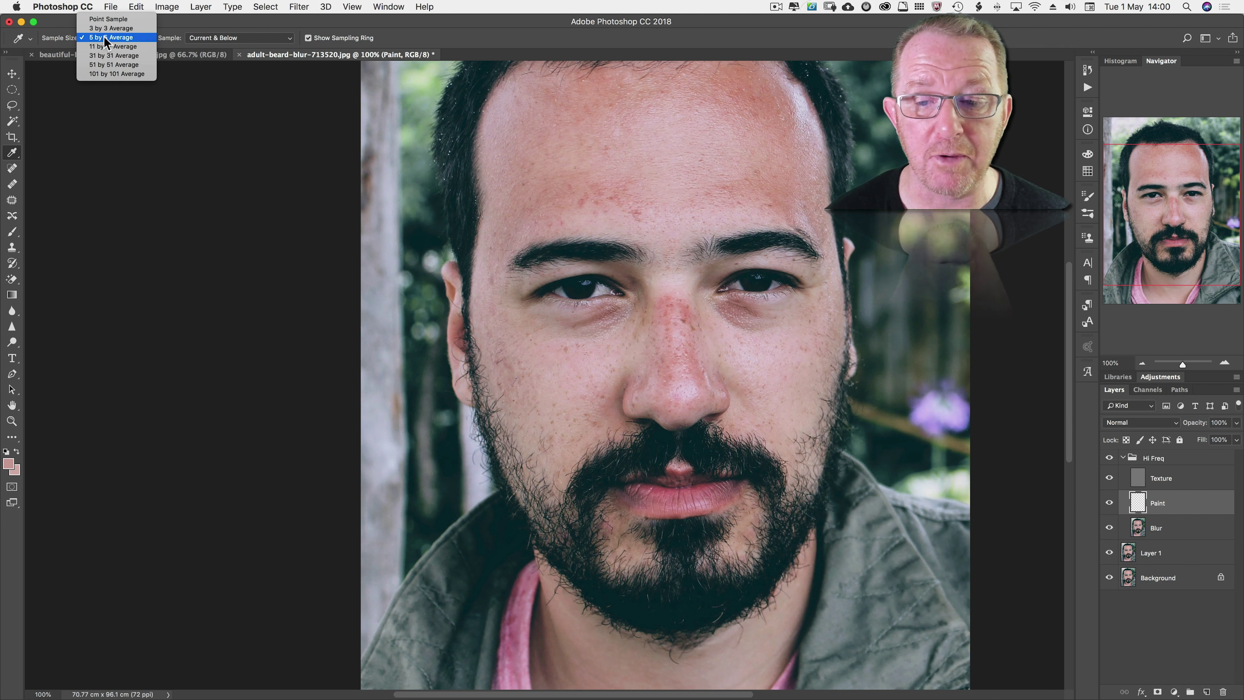
{"action": "left_click", "coordinate": [104, 38]}
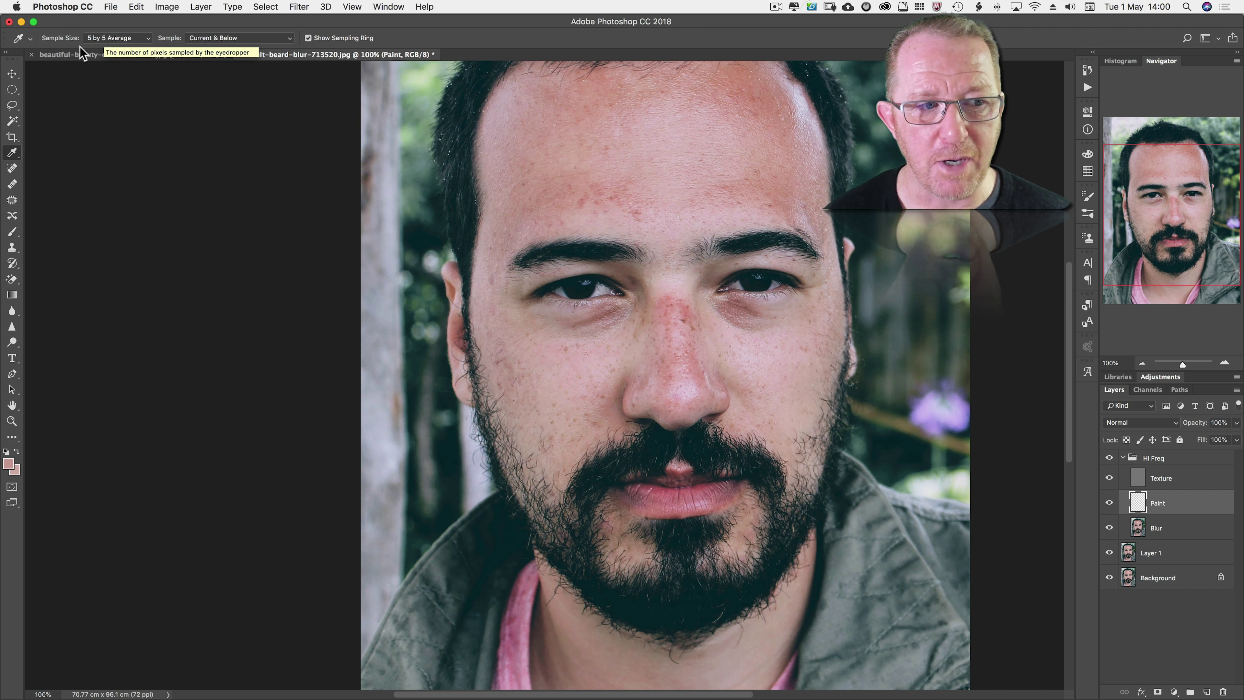
- Sample clean skin beside the shine and paint it over the upper forehead
{"action": "key", "text": "b"}
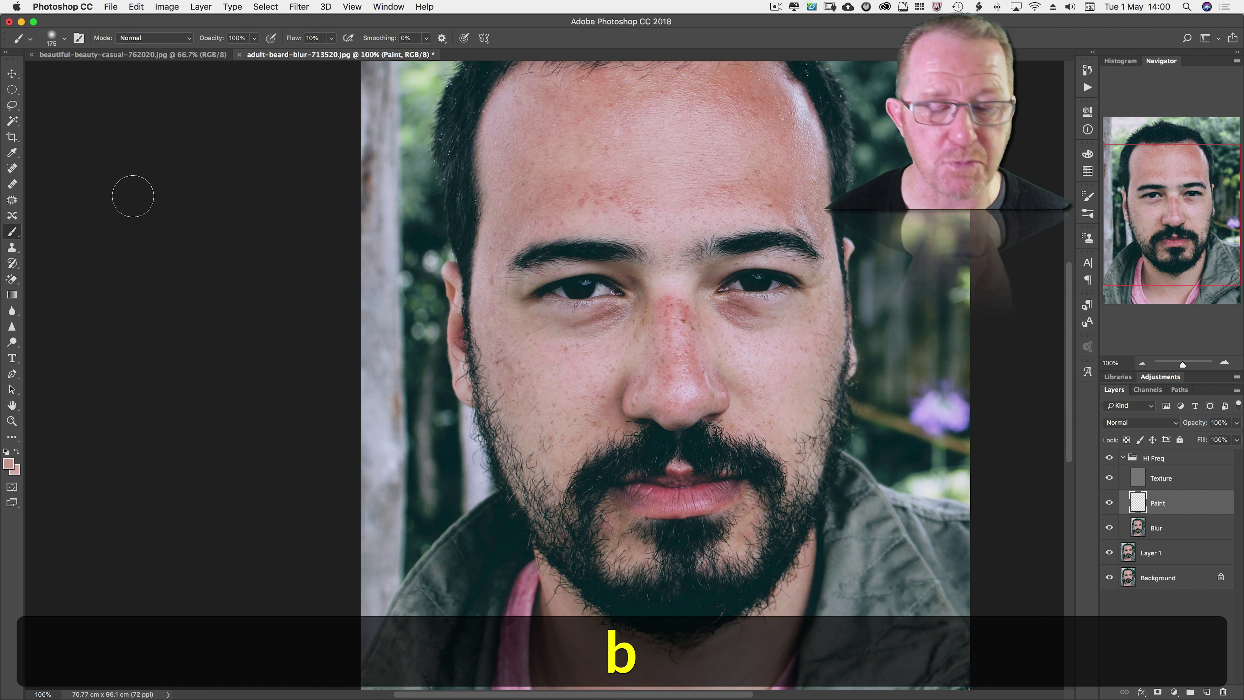
{"action": "key", "text": "alt"}
{"action": "left_click", "coordinate": [647, 149], "text": "alt"}
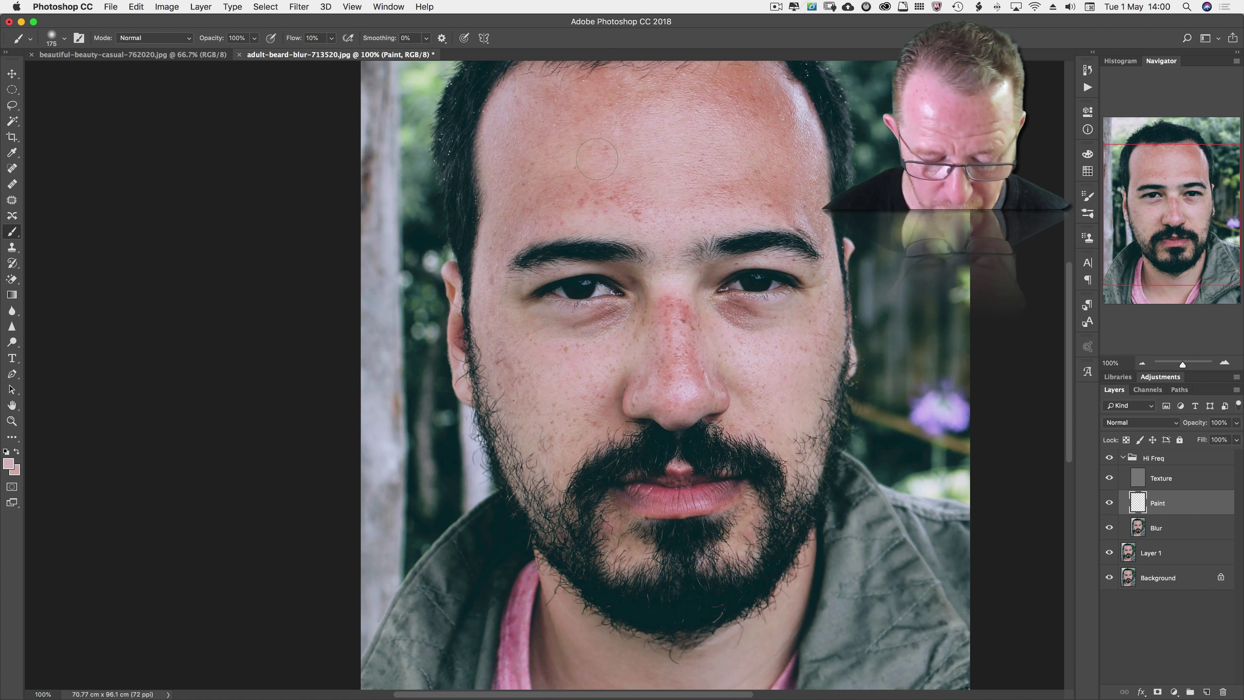
{"action": "key", "text": "alt"}
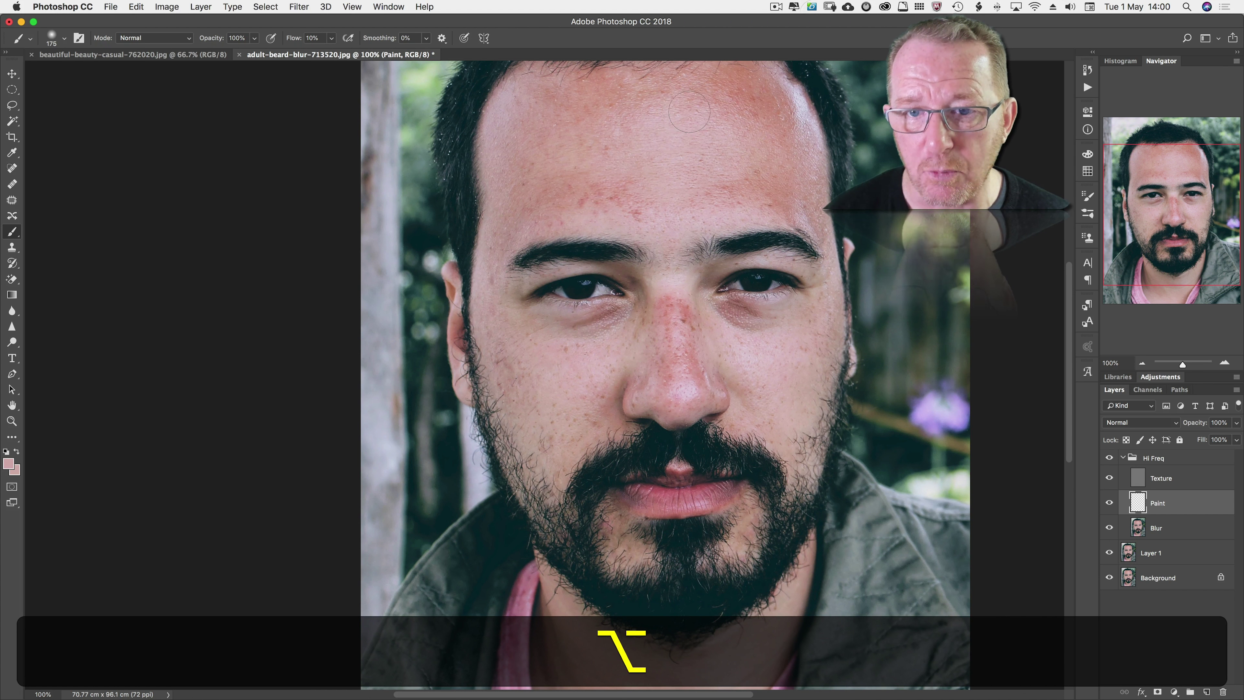
{"action": "left_click", "coordinate": [739, 99], "text": "alt"}
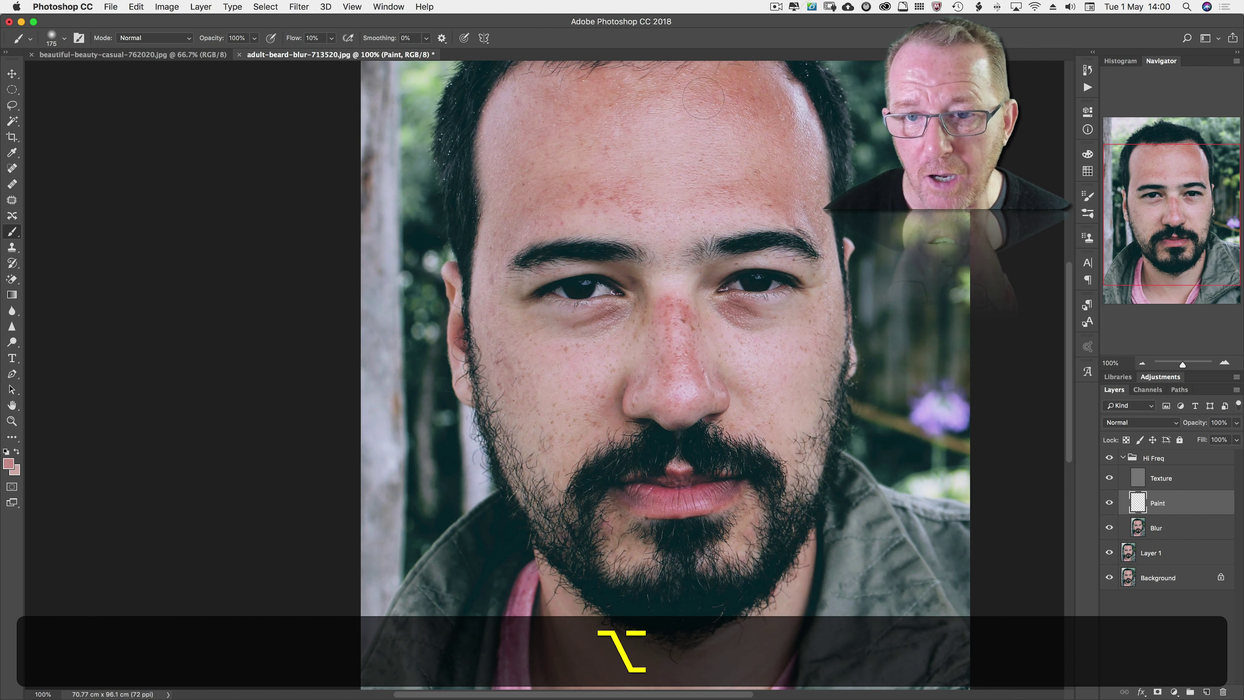
{"action": "left_click", "coordinate": [636, 117], "text": "alt"}
{"action": "left_click", "coordinate": [610, 130], "text": "alt"}
{"action": "left_click", "coordinate": [688, 135], "text": "alt"}
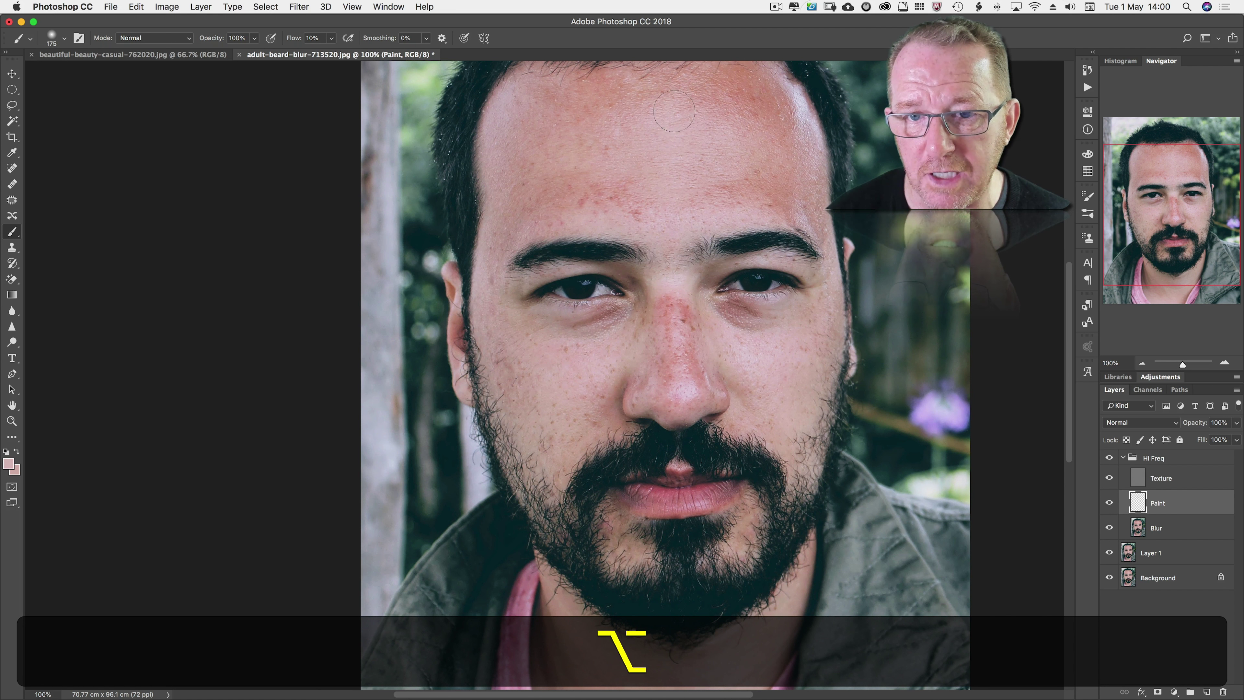
{"action": "left_click", "coordinate": [607, 131], "text": "alt"}
{"action": "left_click", "coordinate": [590, 135], "text": "alt"}
{"action": "left_click", "coordinate": [642, 128], "text": "alt"}
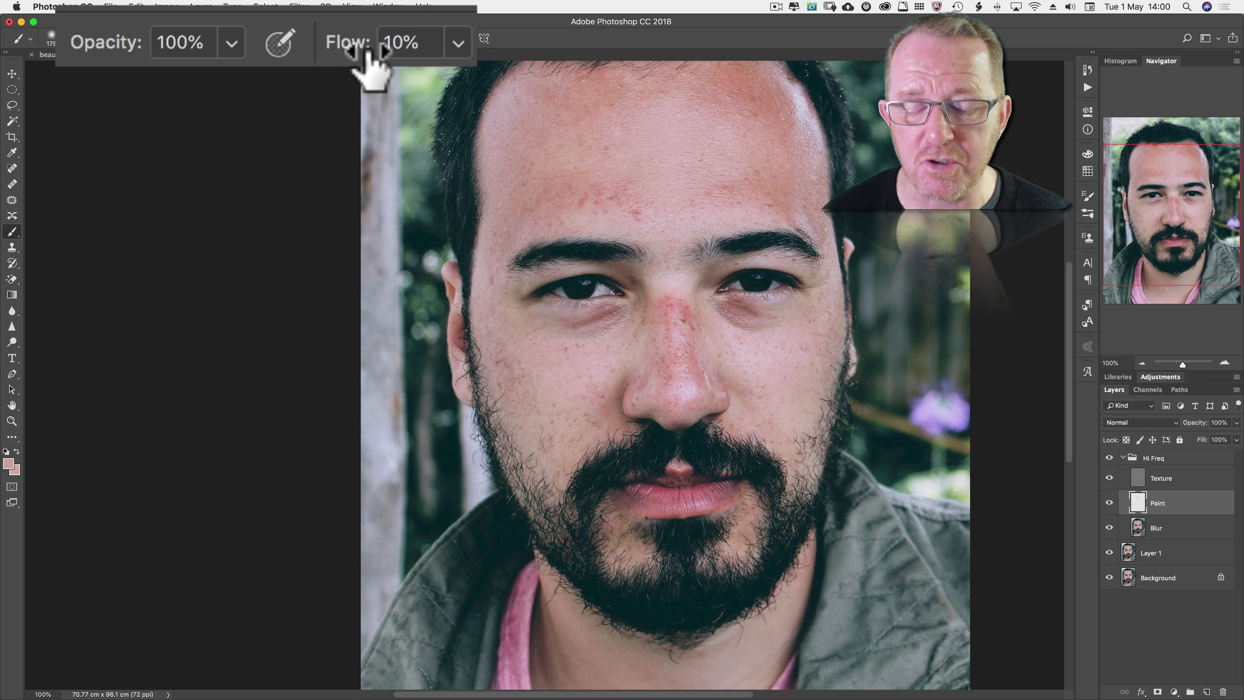
- Resample lower and side forehead tones and paint over the remaining shiny patches
{"action": "key", "text": "alt"}
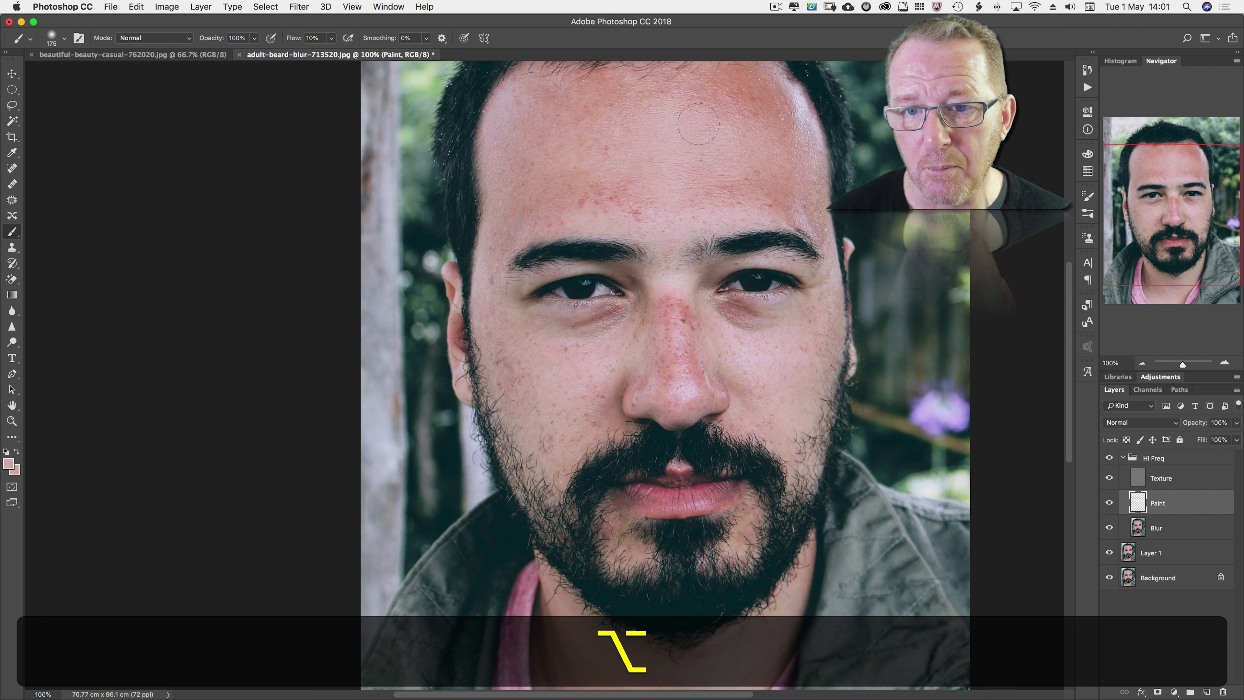
{"action": "left_click", "coordinate": [651, 147], "text": "alt"}
{"action": "left_click", "coordinate": [592, 152], "text": "alt"}
{"action": "left_click", "coordinate": [594, 198], "text": "alt"}
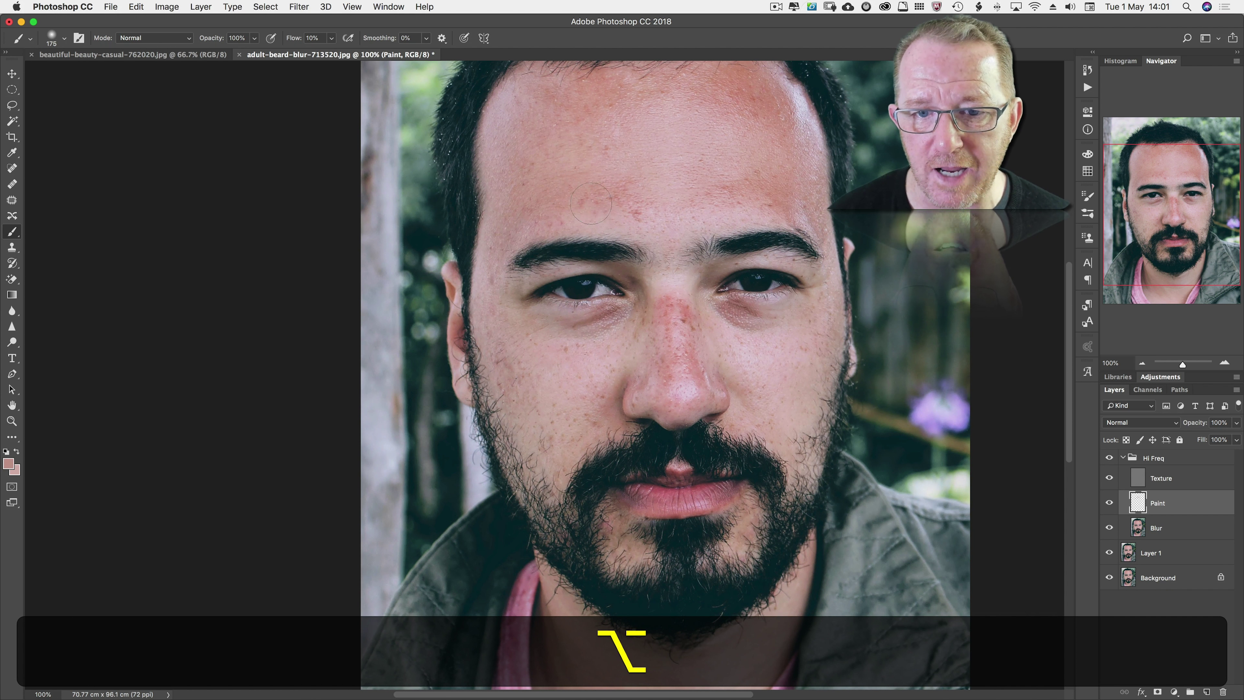
{"action": "left_click", "coordinate": [722, 195], "text": "alt"}
{"action": "left_click", "coordinate": [563, 194], "text": "alt"}
{"action": "left_click", "coordinate": [676, 169], "text": "alt"}
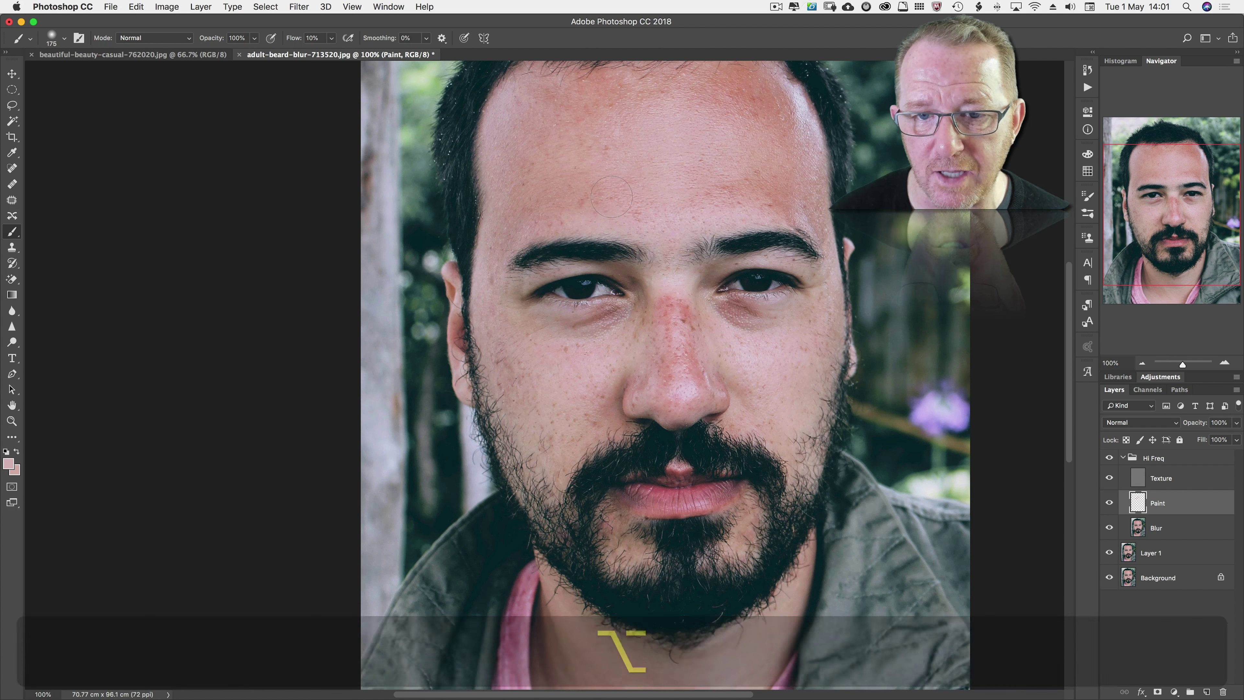
{"action": "left_click", "coordinate": [725, 182], "text": "alt"}
{"action": "left_click", "coordinate": [765, 158], "text": "alt"}
{"action": "left_click", "coordinate": [532, 196], "text": "alt"}
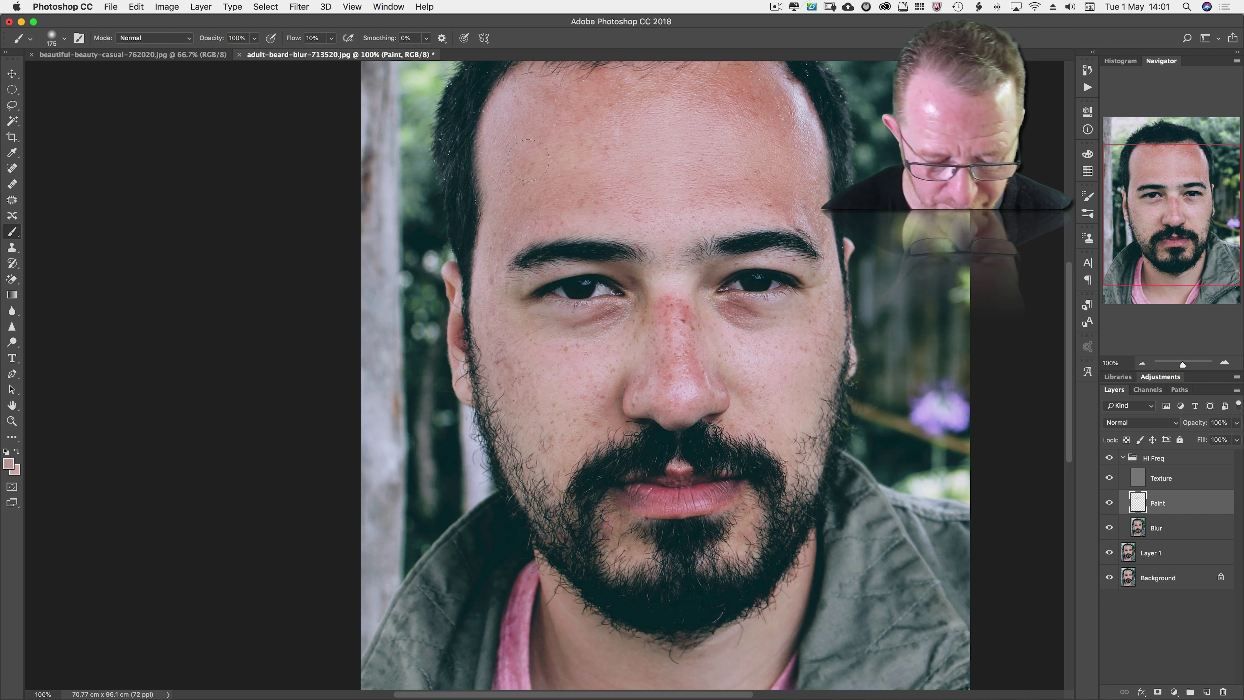
- Sample neighbouring skin tones and paint over the redness on and around the nose
{"action": "left_click", "coordinate": [737, 345], "text": "alt"}
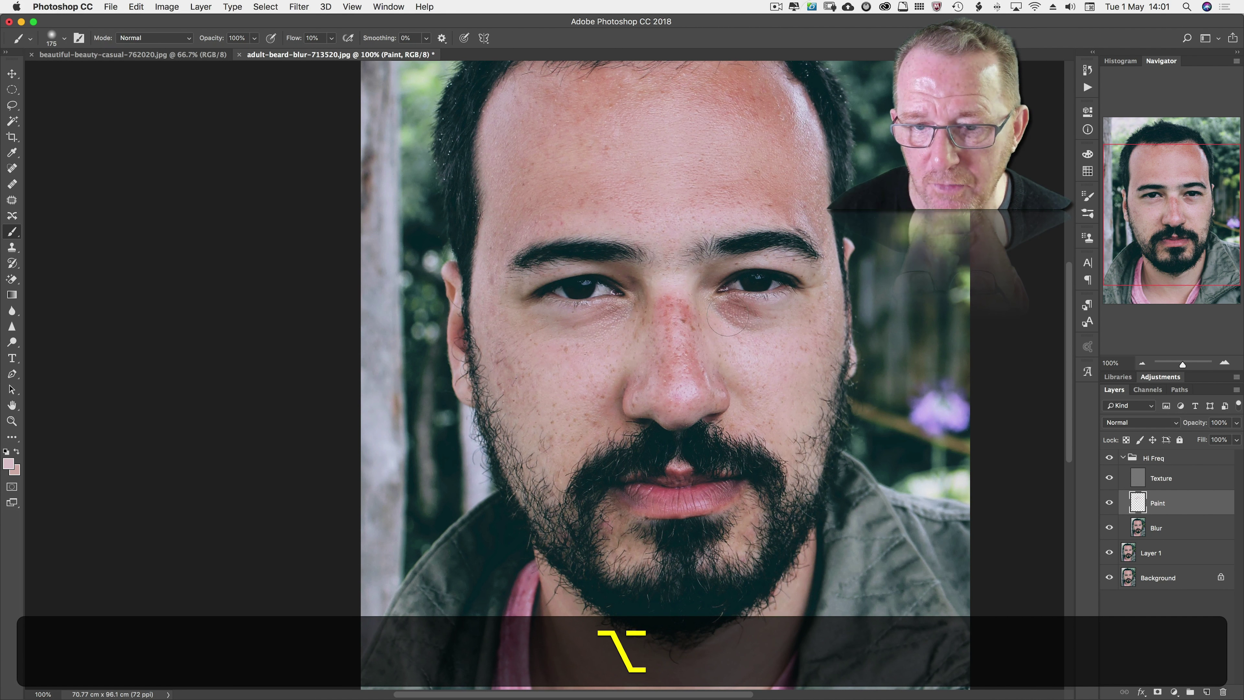
{"action": "left_click", "coordinate": [633, 343], "text": "alt"}
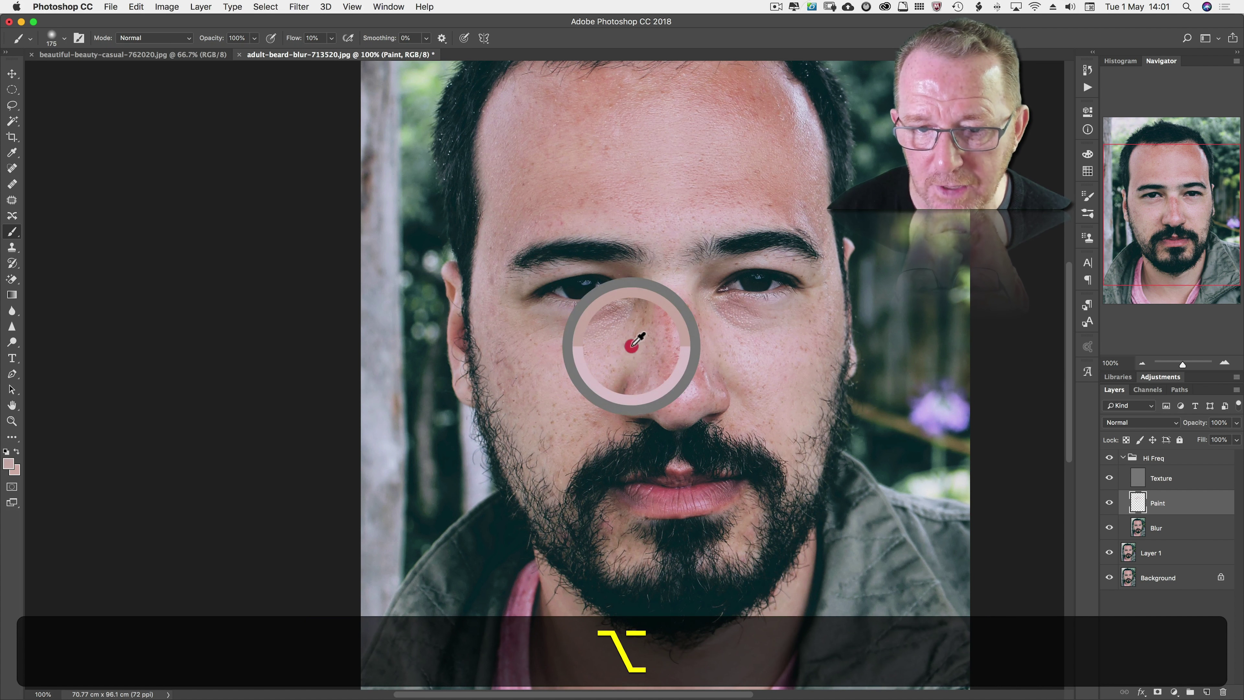
{"action": "left_click", "coordinate": [686, 316], "text": "alt"}
{"action": "left_click", "coordinate": [639, 351], "text": "alt"}
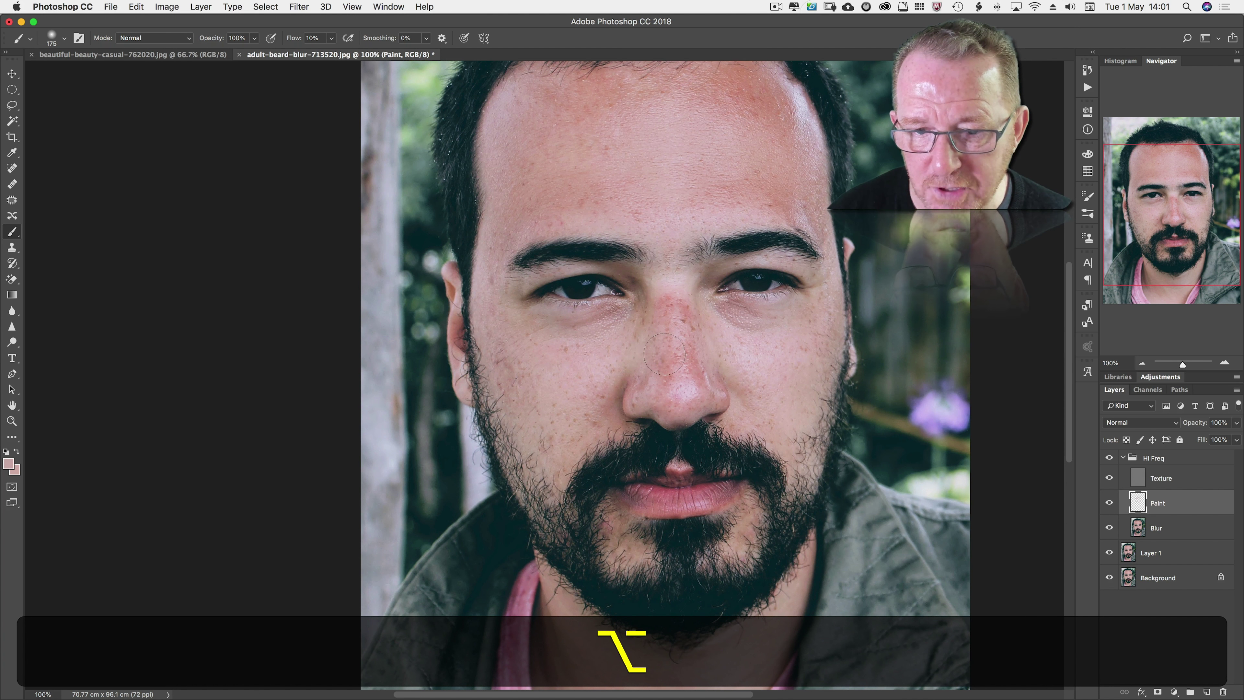
{"action": "left_click", "coordinate": [709, 352], "text": "alt"}
{"action": "left_click", "coordinate": [620, 363], "text": "alt"}
{"action": "left_click", "coordinate": [733, 378], "text": "alt"}
{"action": "left_click", "coordinate": [597, 378], "text": "alt"}
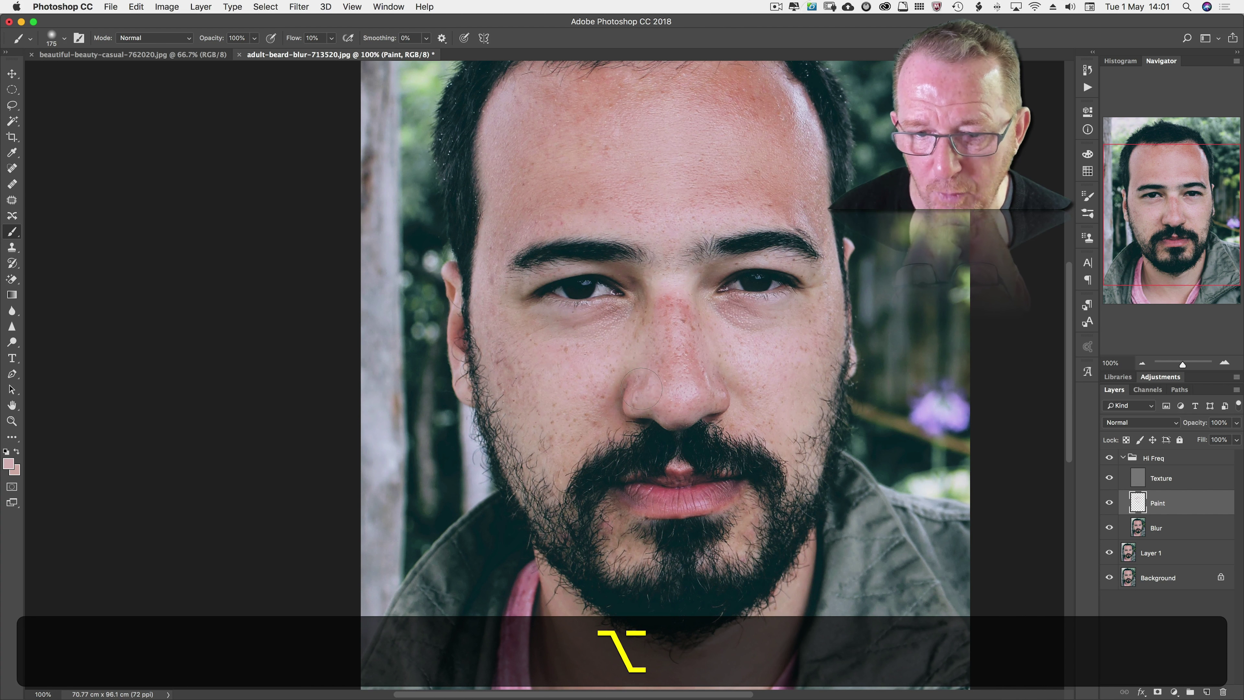
{"action": "left_click", "coordinate": [592, 349], "text": "alt"}
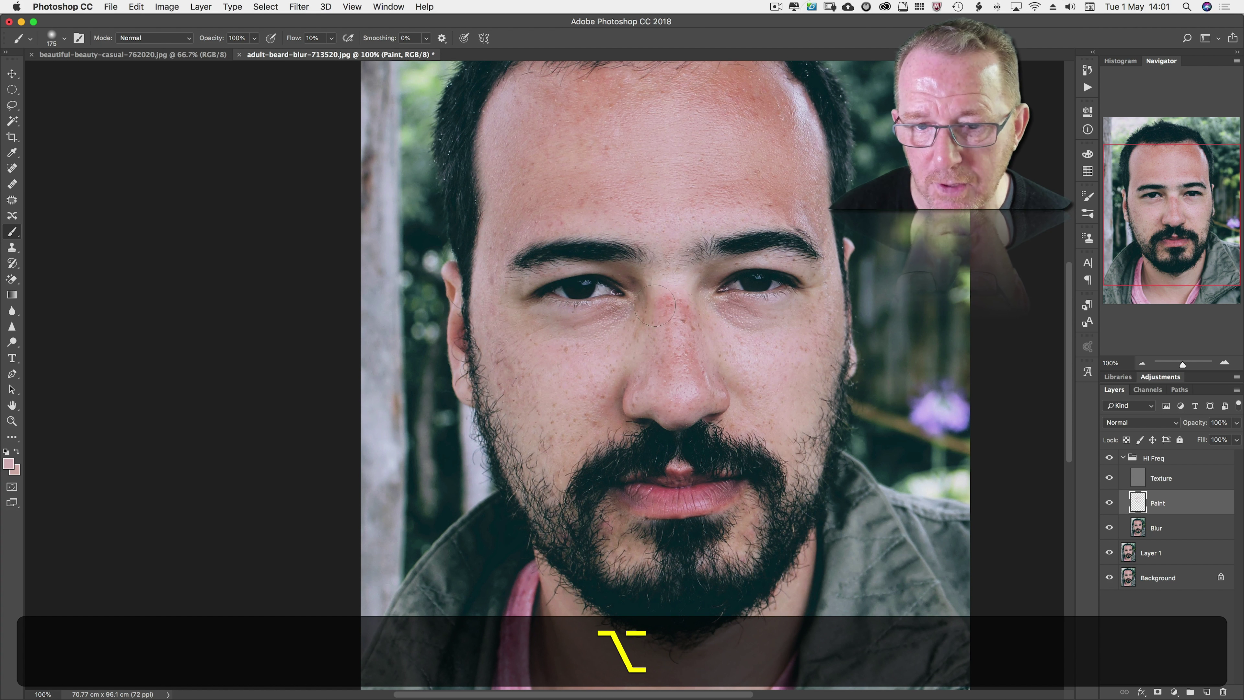
{"action": "left_click", "coordinate": [657, 292], "text": "alt"}
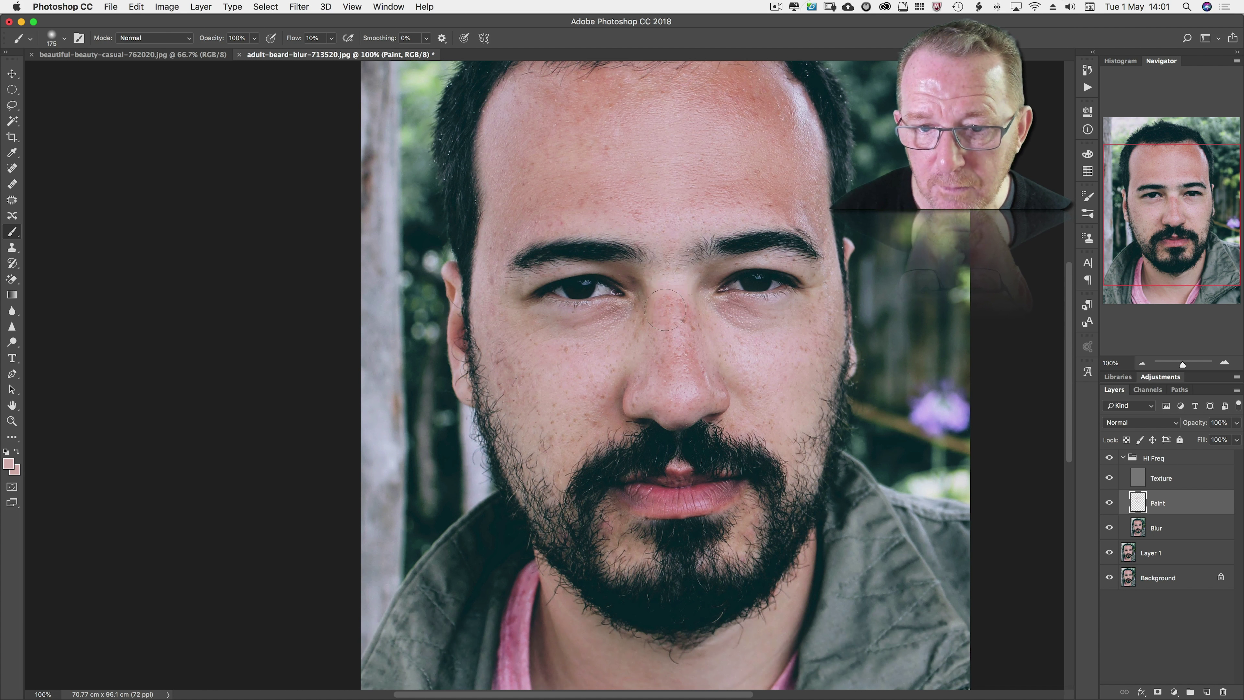
{"action": "left_click", "coordinate": [669, 280], "text": "alt"}
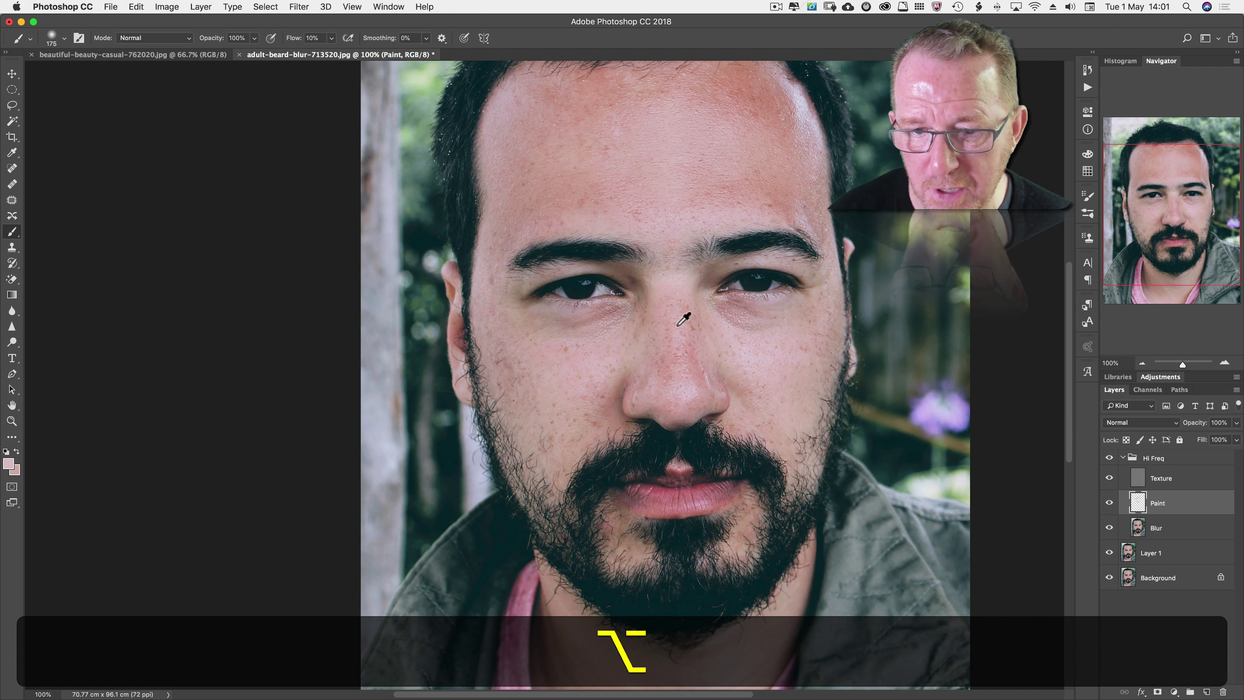
{"action": "left_click", "coordinate": [679, 309], "text": "alt"}
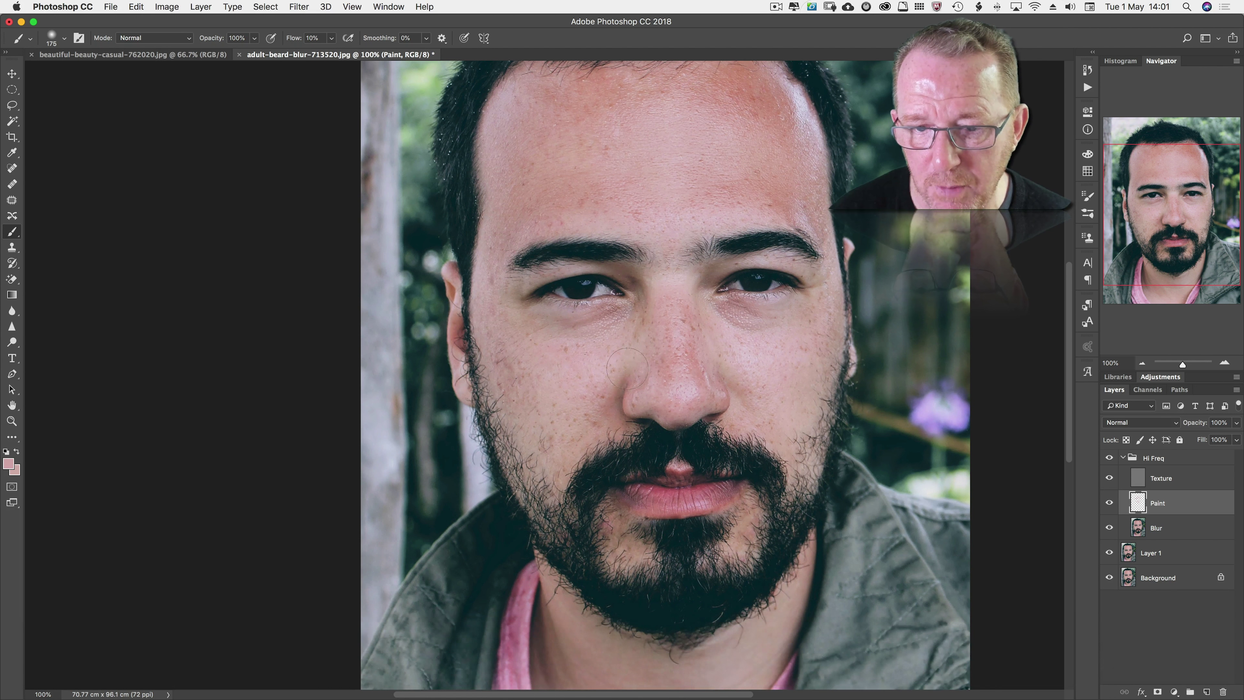
{"action": "left_click", "coordinate": [603, 356], "text": "alt"}
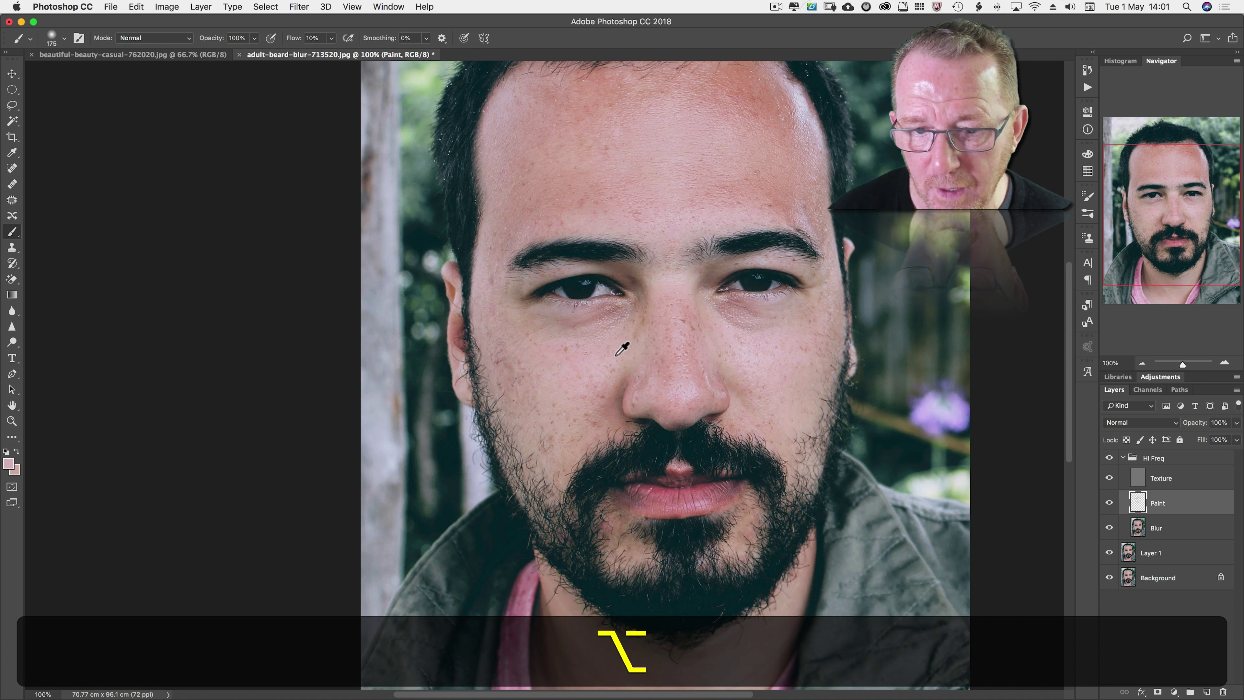
{"action": "left_click", "coordinate": [607, 358], "text": "alt"}
- Paint matching tones from the right and left cheeks over their red patches
{"action": "left_click", "coordinate": [762, 337], "text": "alt"}
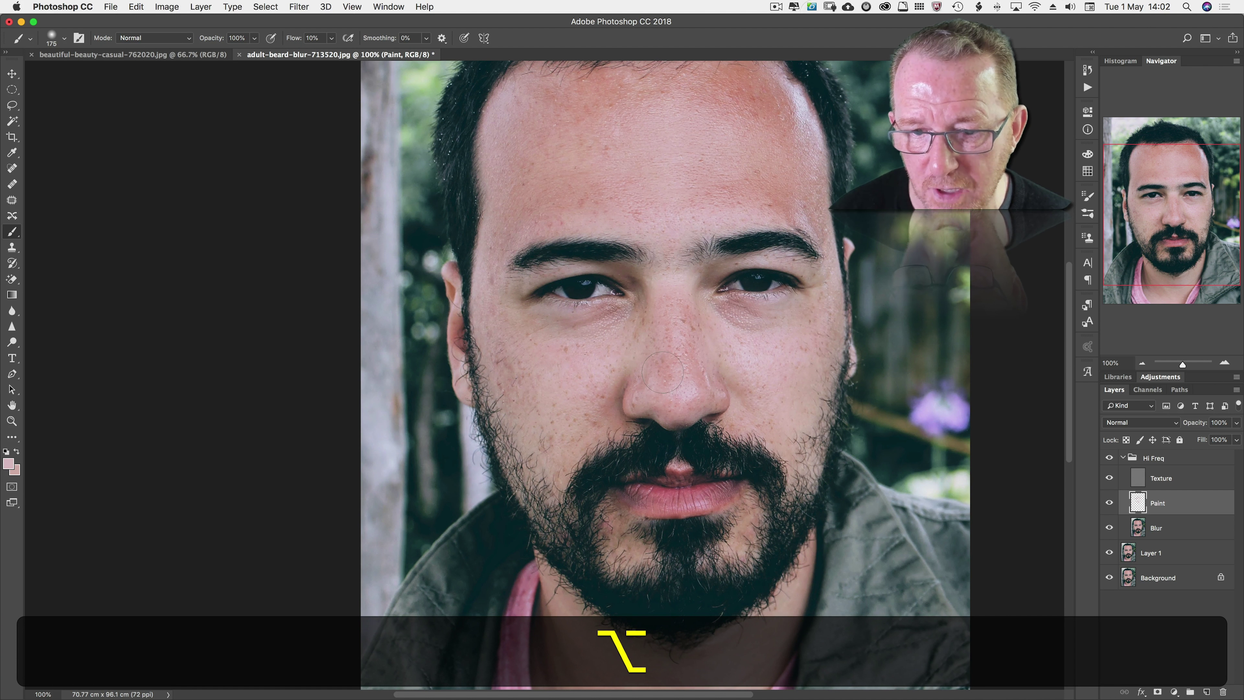
{"action": "left_click", "coordinate": [721, 356], "text": "alt"}
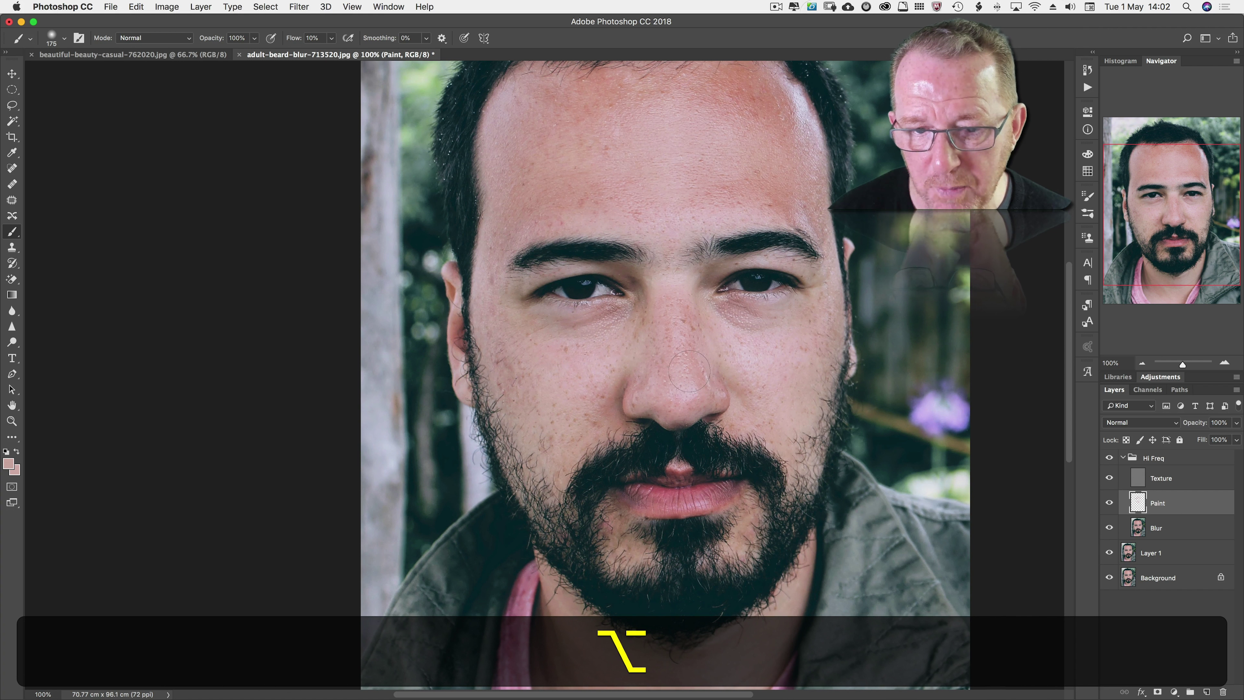
{"action": "left_click", "coordinate": [565, 360], "text": "alt"}
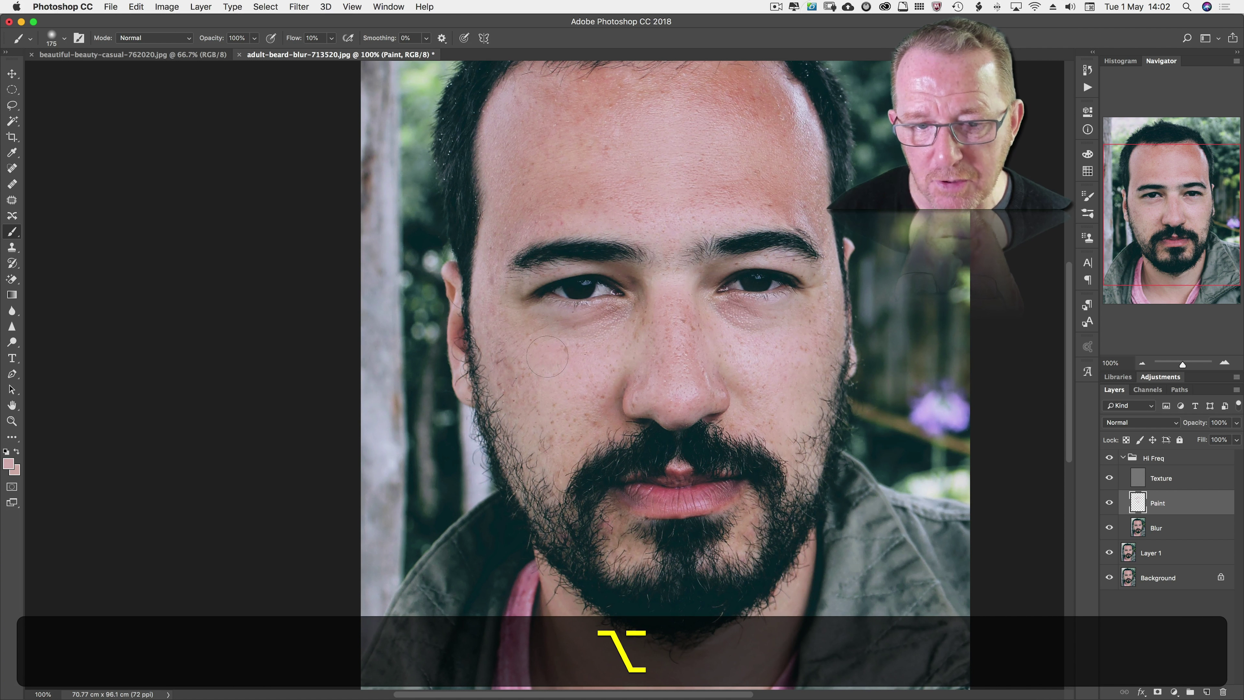
{"action": "left_click", "coordinate": [556, 420], "text": "alt"}
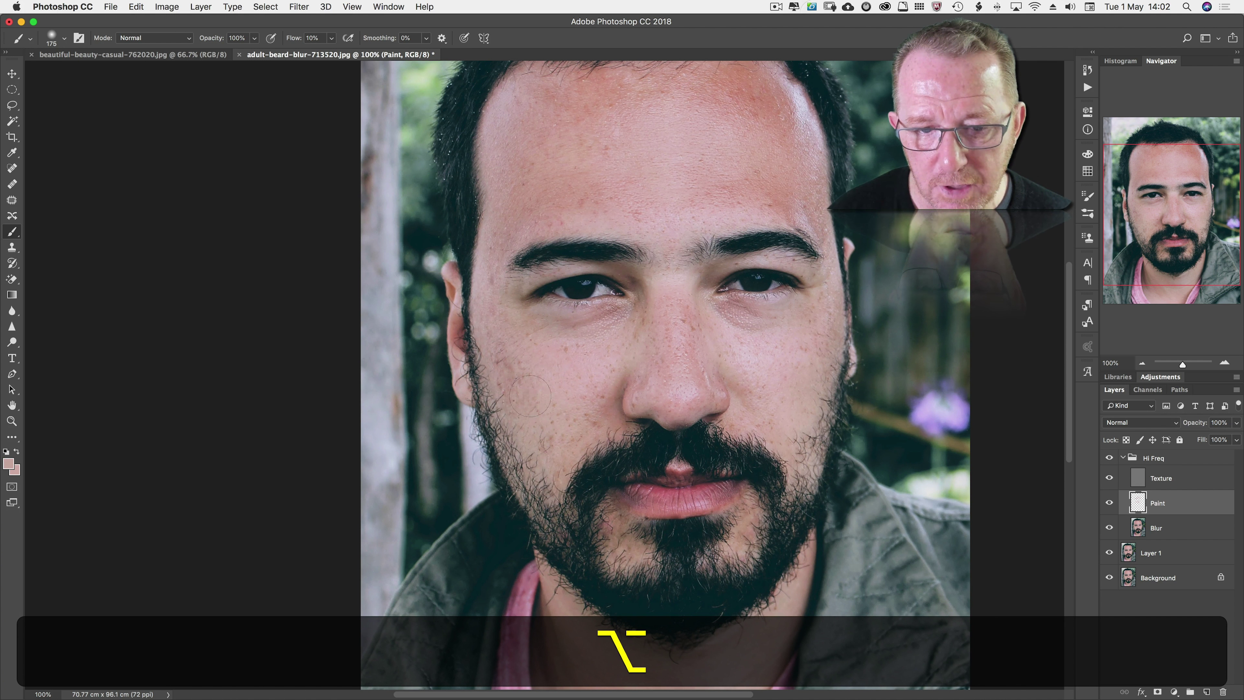
{"action": "left_click", "coordinate": [504, 351], "text": "alt"}
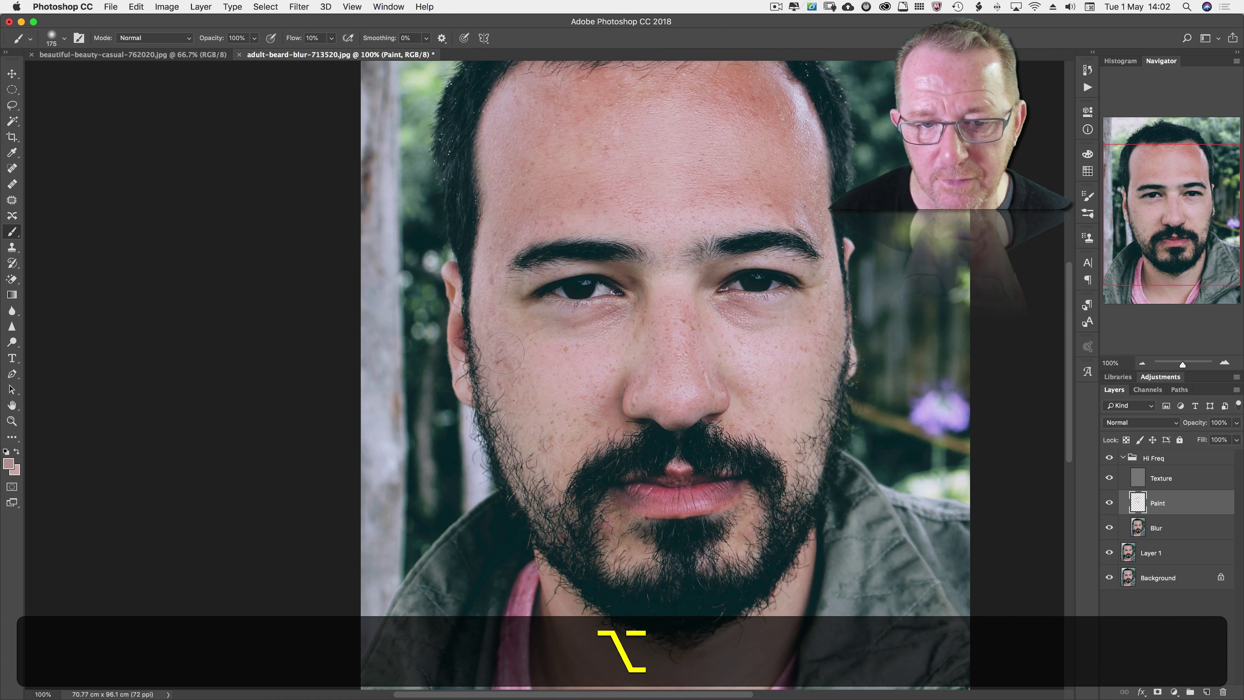
{"action": "left_click", "coordinate": [498, 325], "text": "alt"}
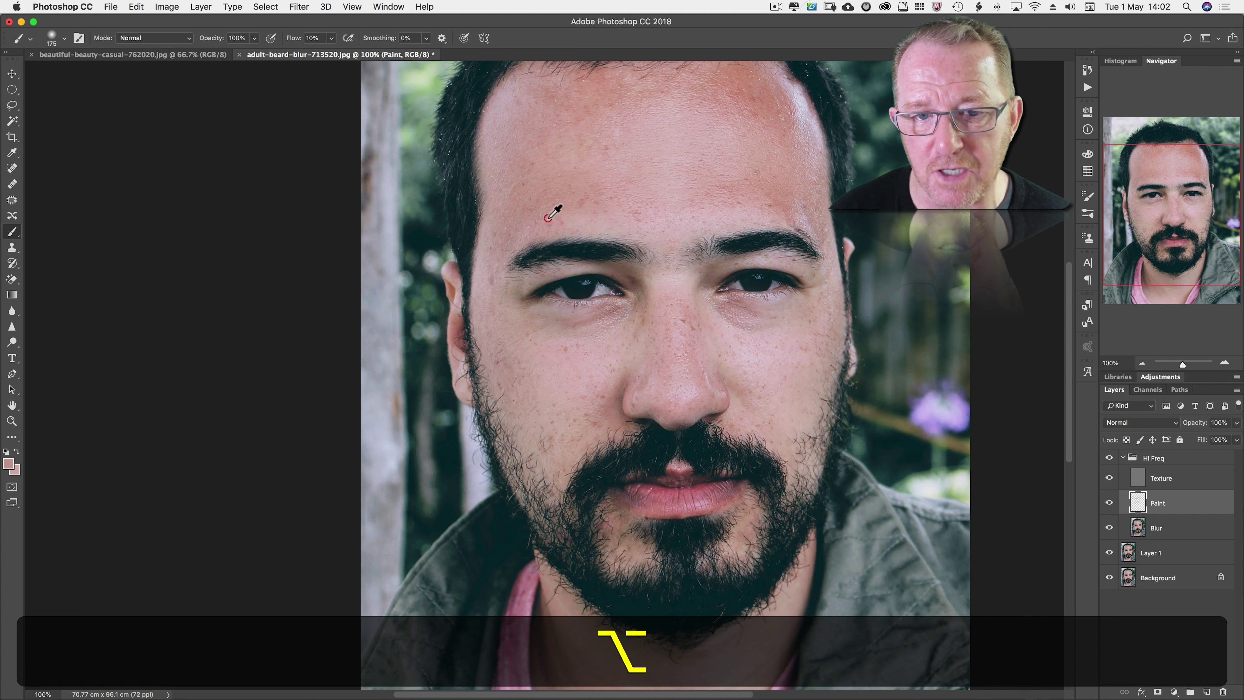
- Paint freshly sampled skin tones over shine and redness on the cheeks and nose
{"action": "scroll", "coordinate": [559, 210], "scroll_direction": "down", "scroll_amount": 1}
{"action": "left_click", "coordinate": [748, 157], "text": "alt"}
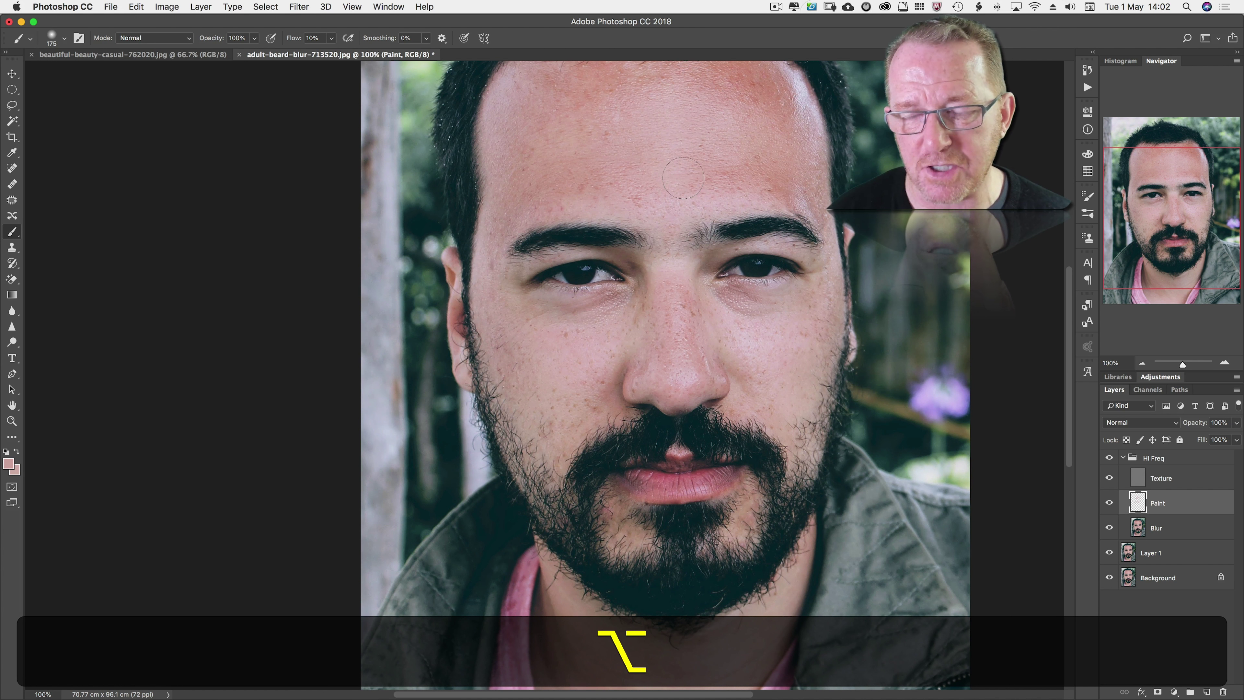
{"action": "left_click", "coordinate": [803, 160], "text": "alt"}
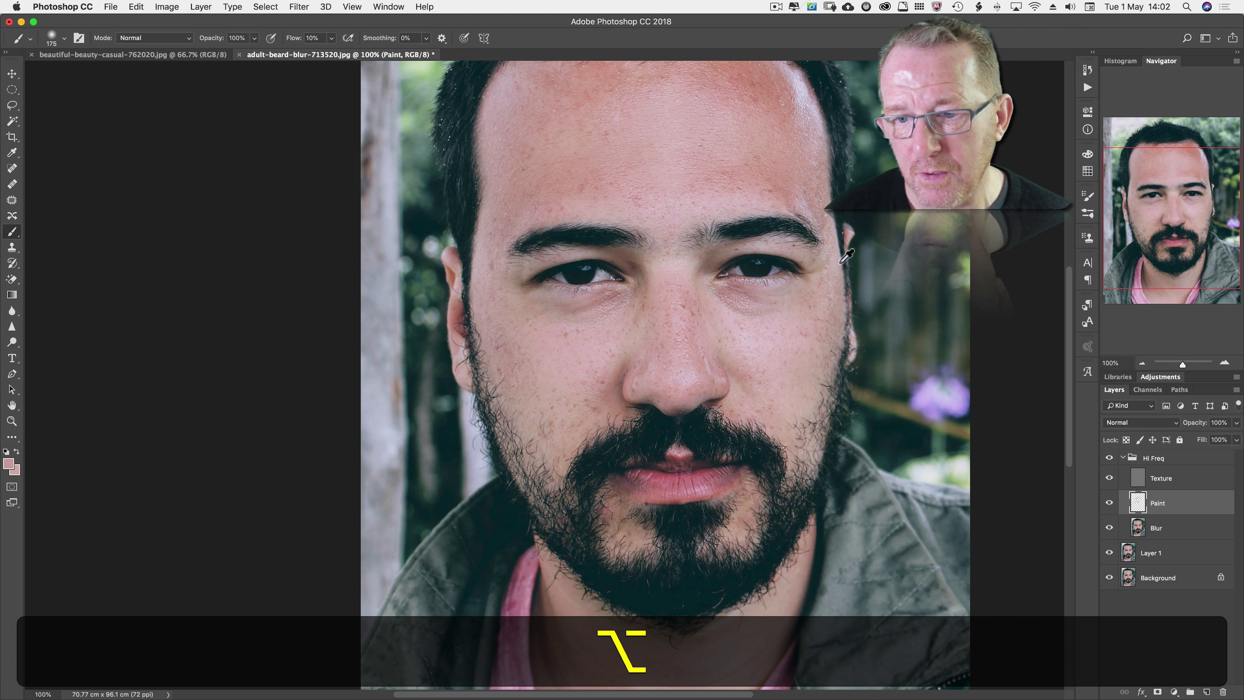
{"action": "left_click", "coordinate": [800, 332], "text": "alt"}
{"action": "left_click", "coordinate": [776, 407], "text": "alt"}
{"action": "left_click", "coordinate": [745, 360], "text": "alt"}
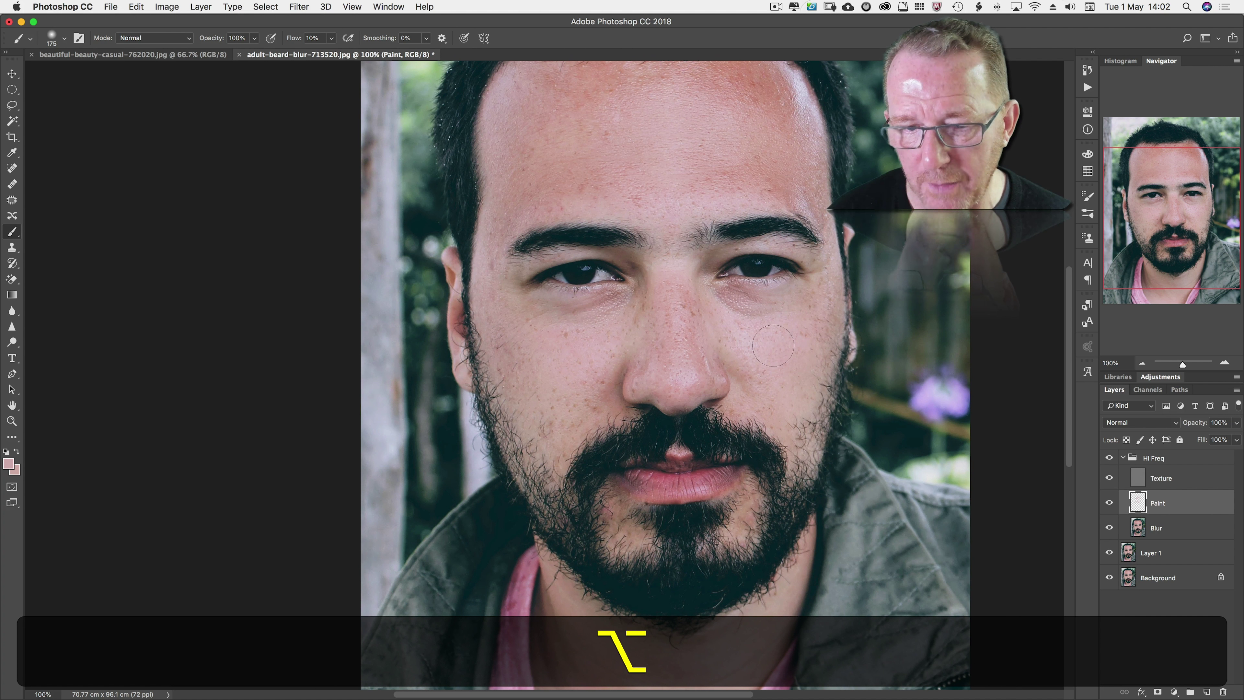
{"action": "left_click", "coordinate": [528, 382], "text": "alt"}
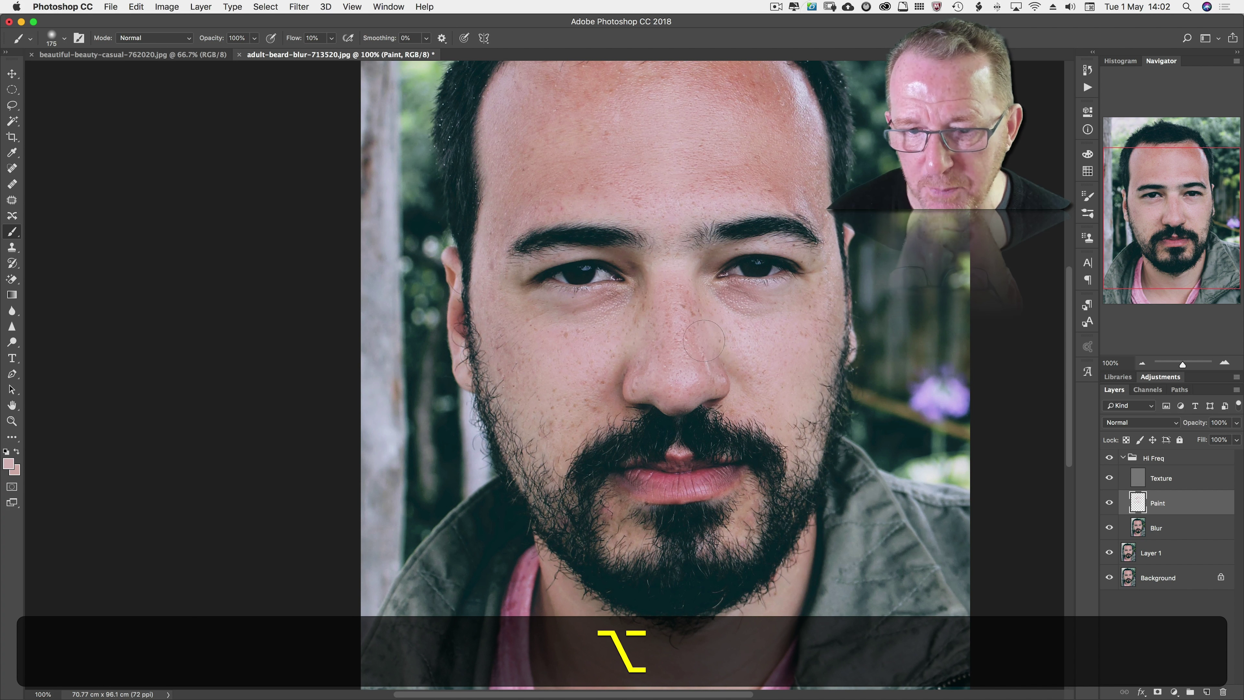
{"action": "left_click", "coordinate": [595, 347], "text": "alt"}
{"action": "left_click", "coordinate": [645, 348], "text": "alt"}
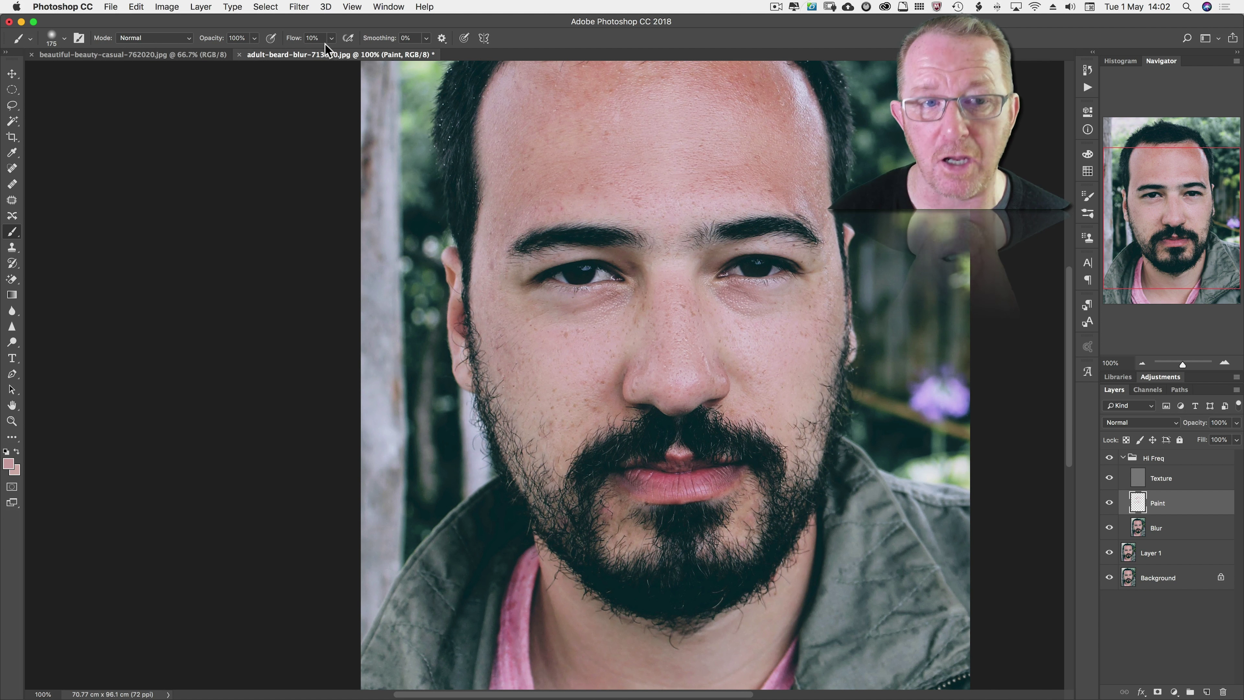
{"action": "left_click", "coordinate": [601, 356], "text": "alt"}
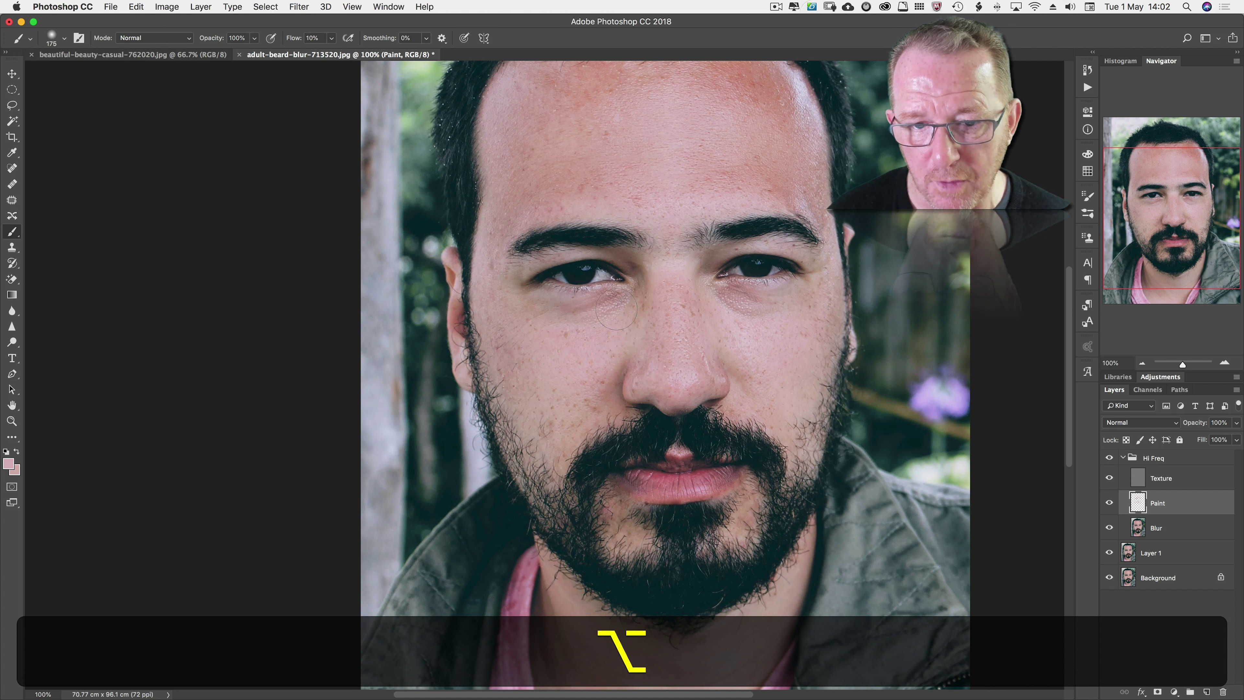
{"action": "left_click", "coordinate": [599, 342], "text": "alt"}
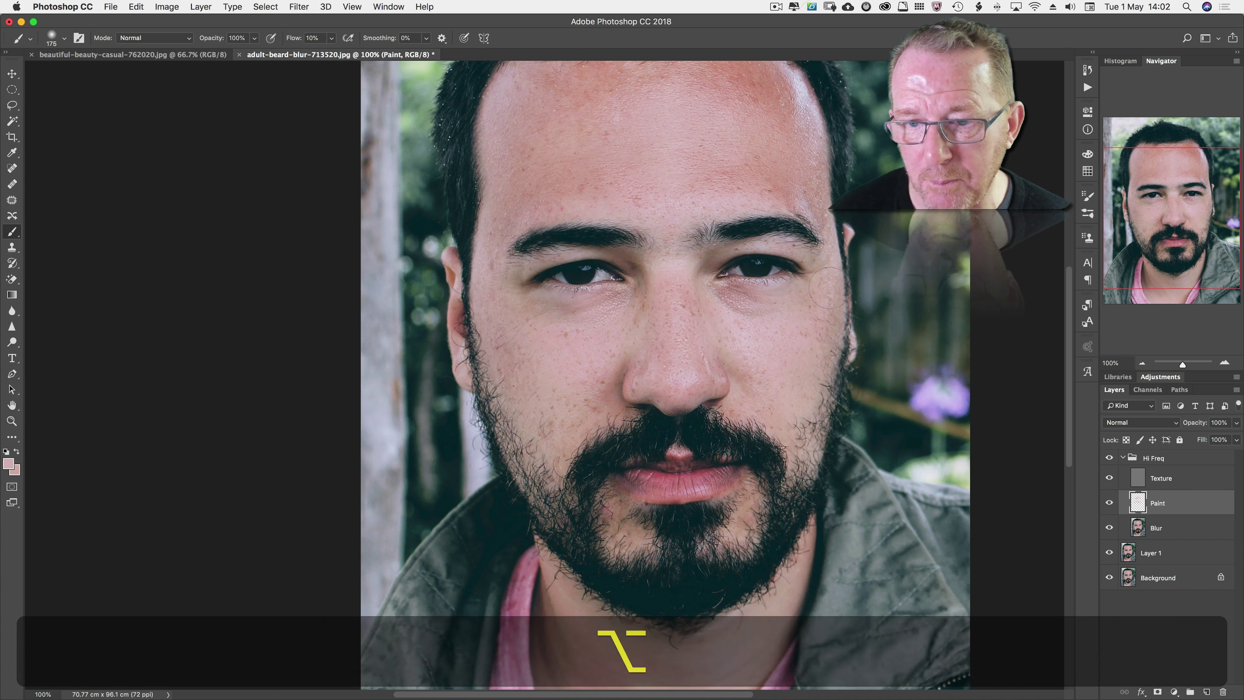
{"action": "left_click", "coordinate": [545, 376], "text": "alt"}
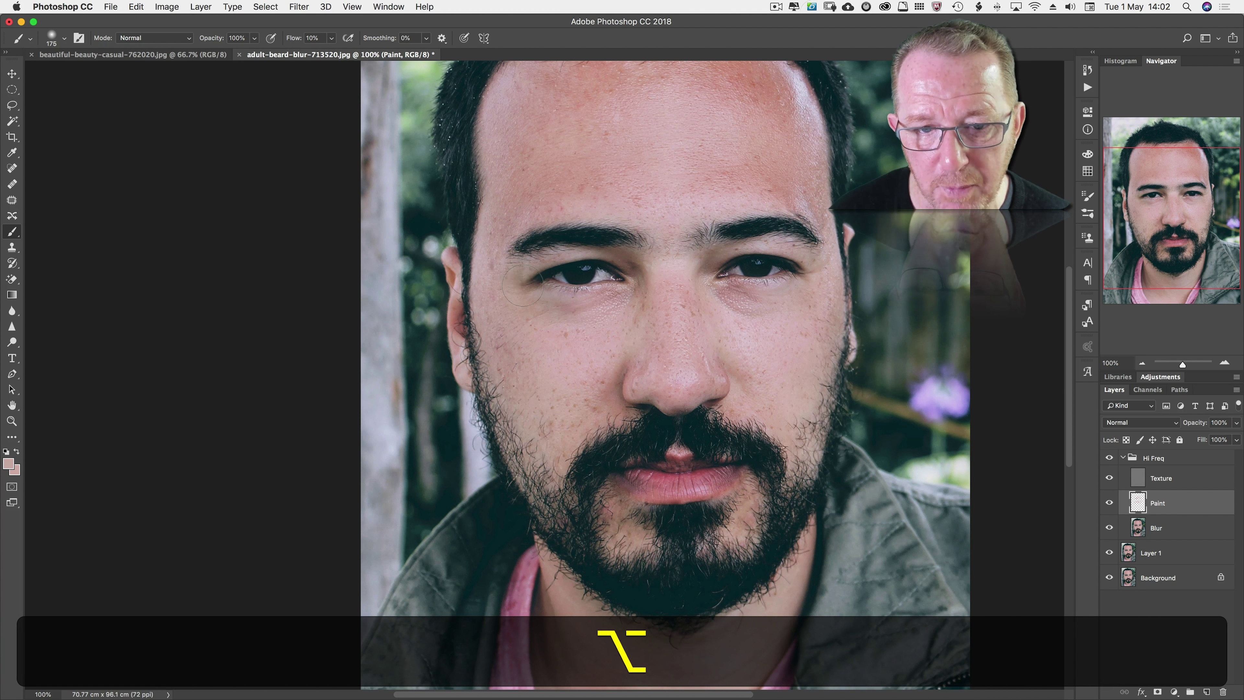
{"action": "left_click", "coordinate": [554, 357], "text": "alt"}
- Touch up the forehead, chin and left cheek with newly sampled skin tones
{"action": "left_click", "coordinate": [531, 197], "text": "alt"}
{"action": "left_click", "coordinate": [647, 169], "text": "alt"}
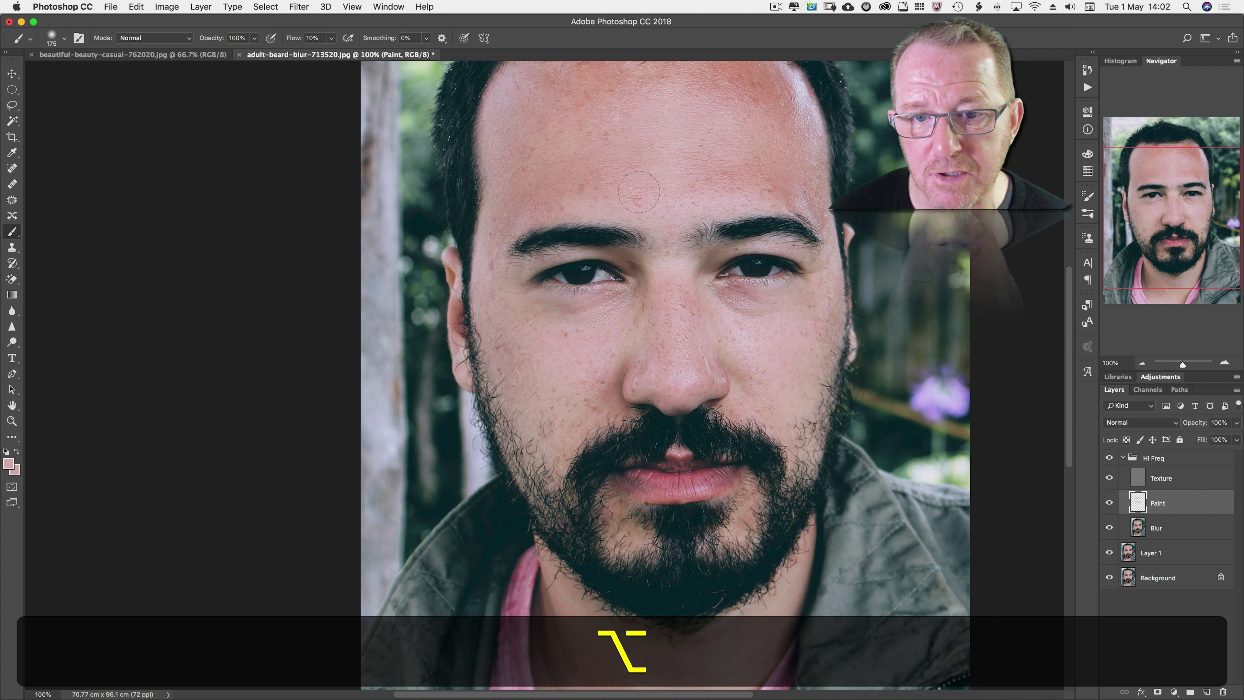
{"action": "left_click", "coordinate": [548, 372], "text": "alt"}
{"action": "left_click", "coordinate": [595, 530], "text": "alt"}
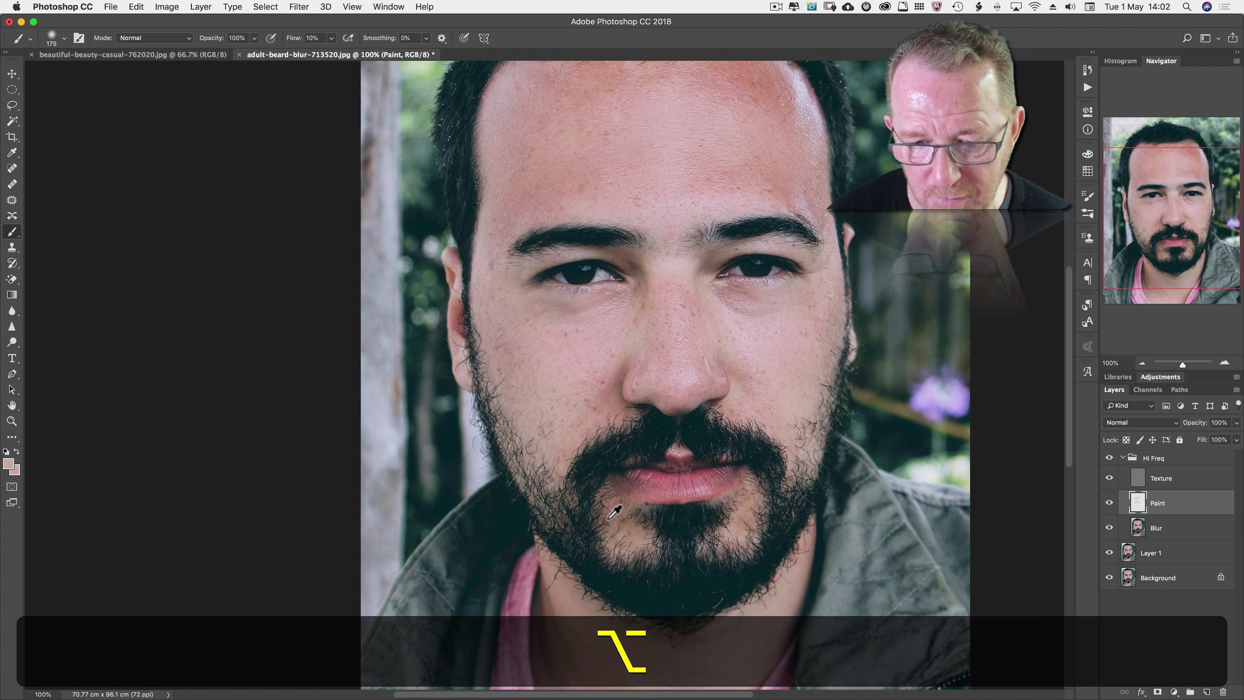
{"action": "left_click", "coordinate": [604, 518], "text": "alt"}
{"action": "left_click", "coordinate": [751, 518], "text": "alt"}
{"action": "left_click", "coordinate": [547, 408], "text": "alt"}
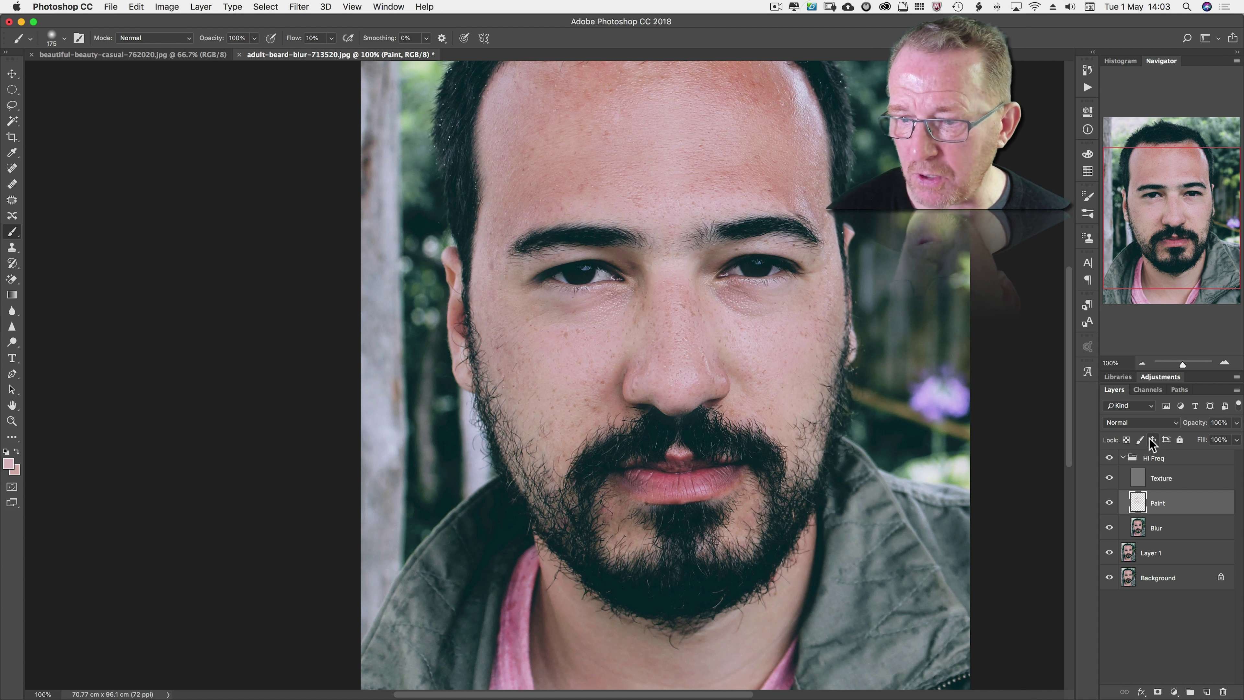
- Compare the image with the Hi Freq retouch hidden, and hide Layer 1
{"action": "left_click", "coordinate": [1123, 460]}
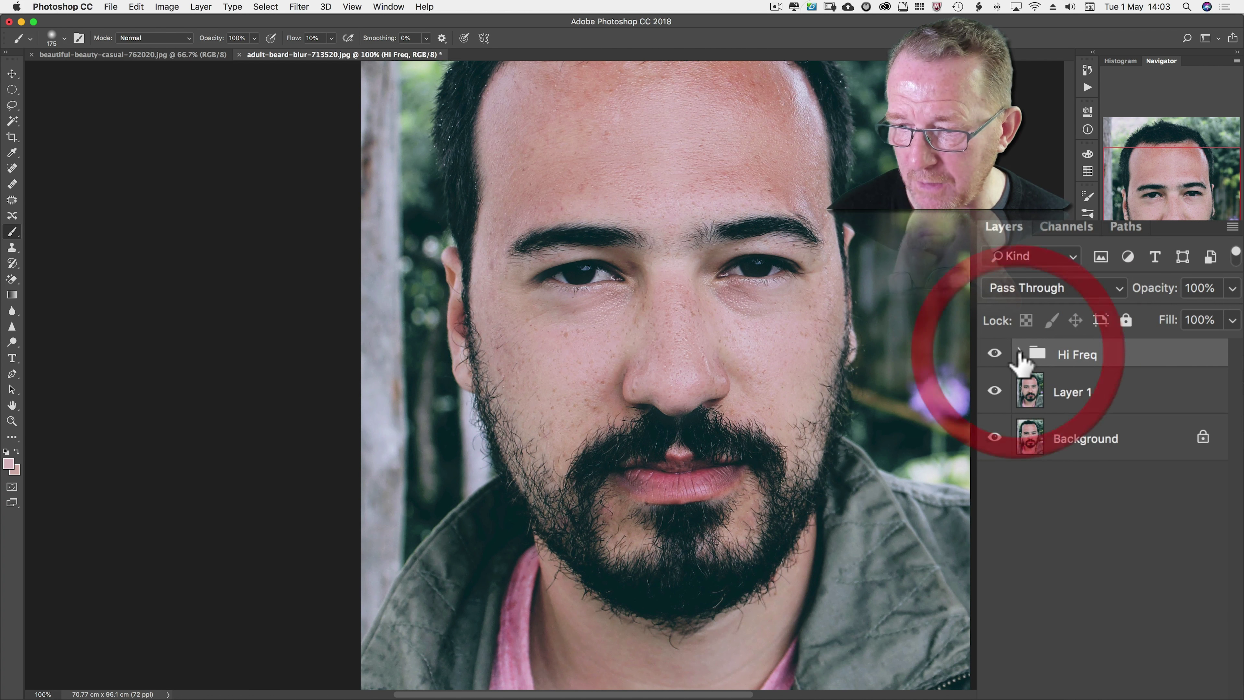
{"action": "left_click", "coordinate": [991, 376]}
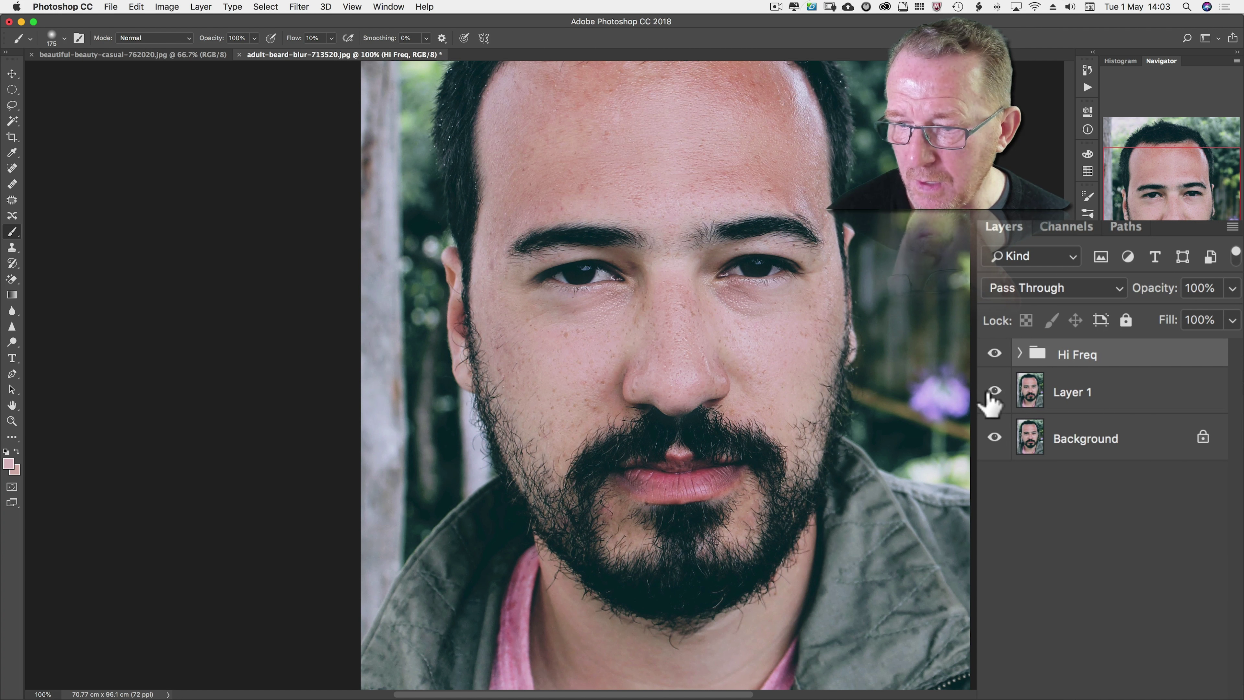
{"action": "left_click", "coordinate": [994, 354]}
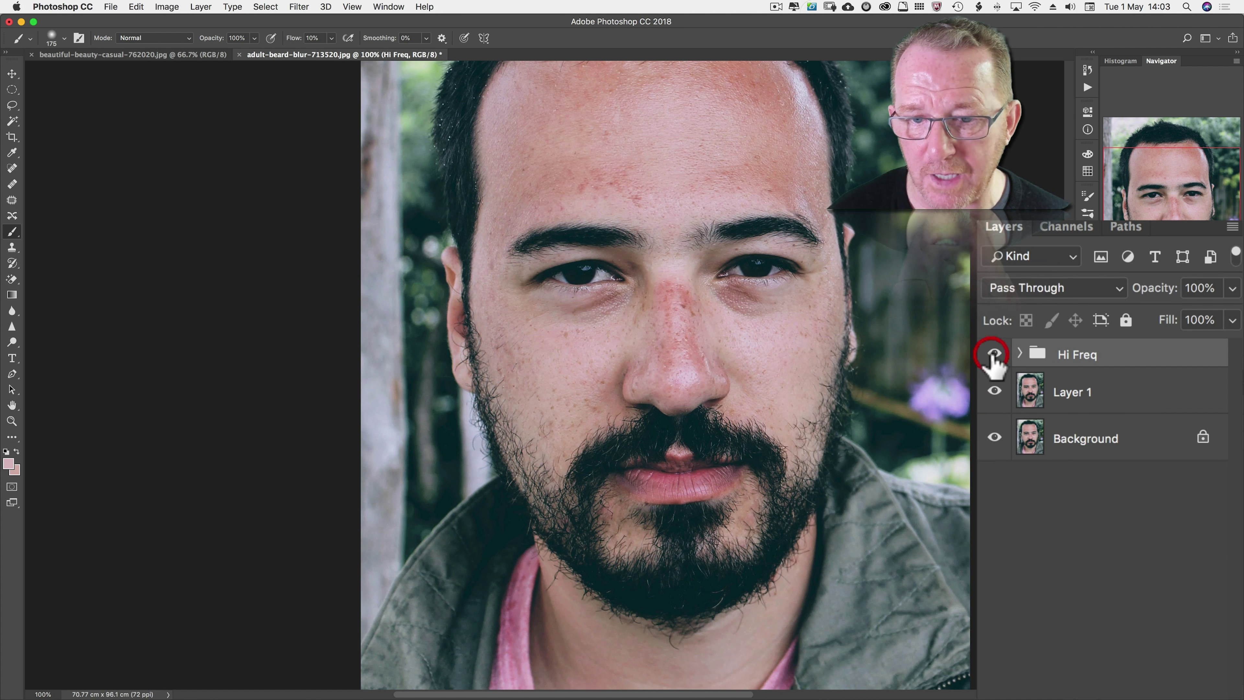
{"action": "left_click", "coordinate": [995, 391]}
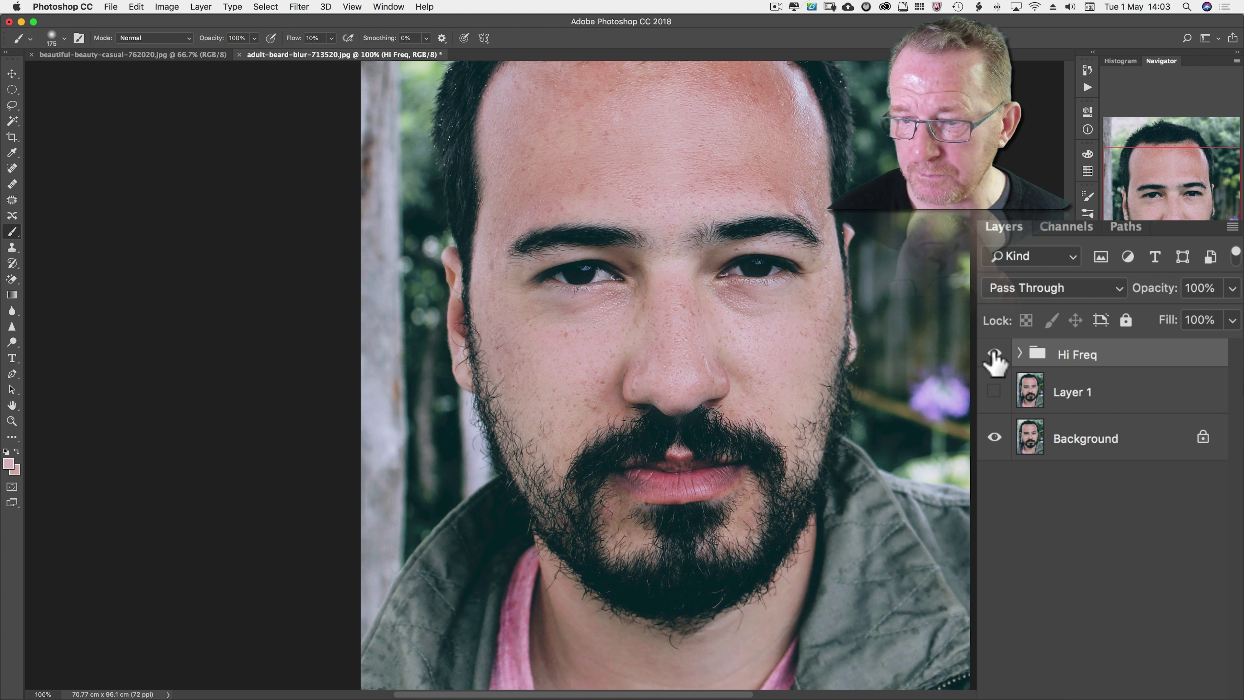
- Rename Layer 1 to Heal, toggle the Hi Freq retouch off and on, and expand the group
{"action": "double_click", "coordinate": [1069, 390]}
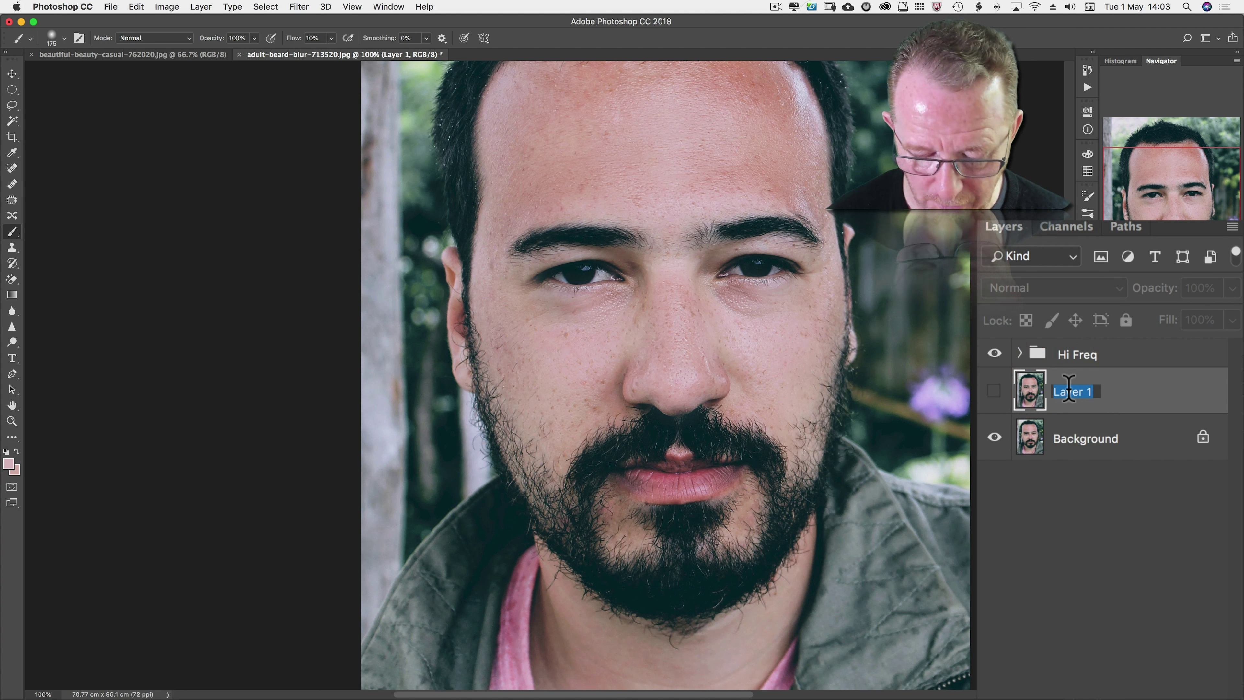
{"action": "type", "text": "Heal"}
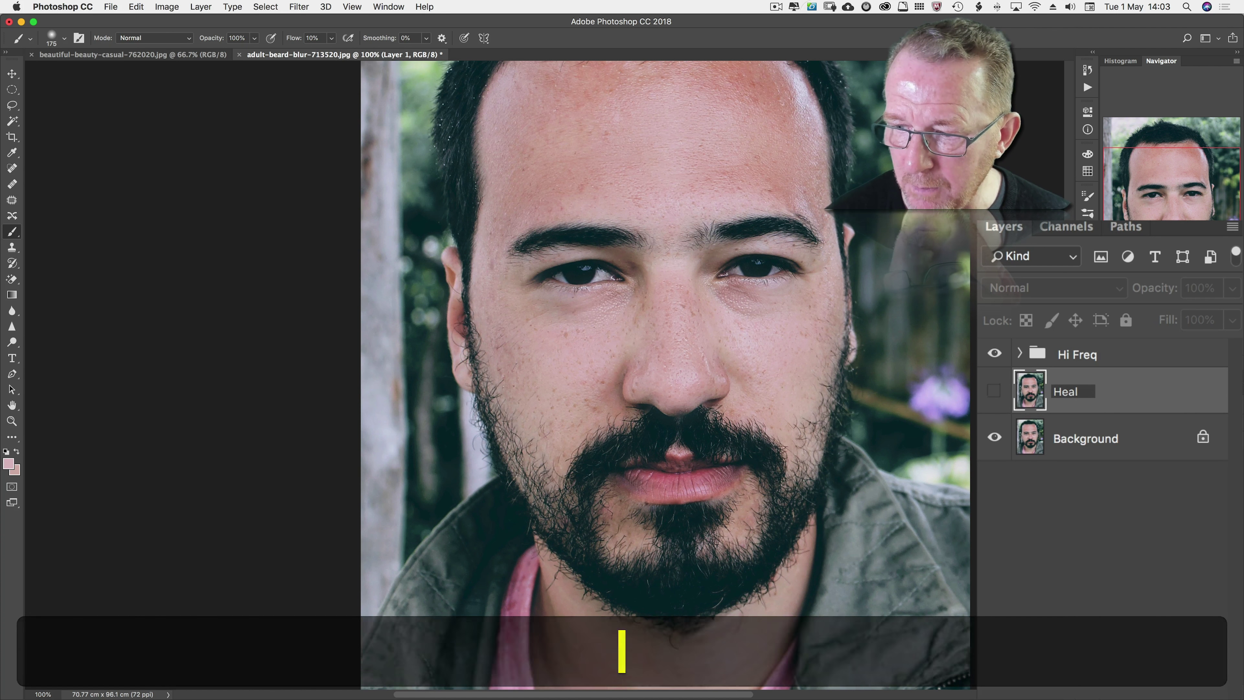
{"action": "key", "text": "Return"}
{"action": "left_click", "coordinate": [995, 354]}
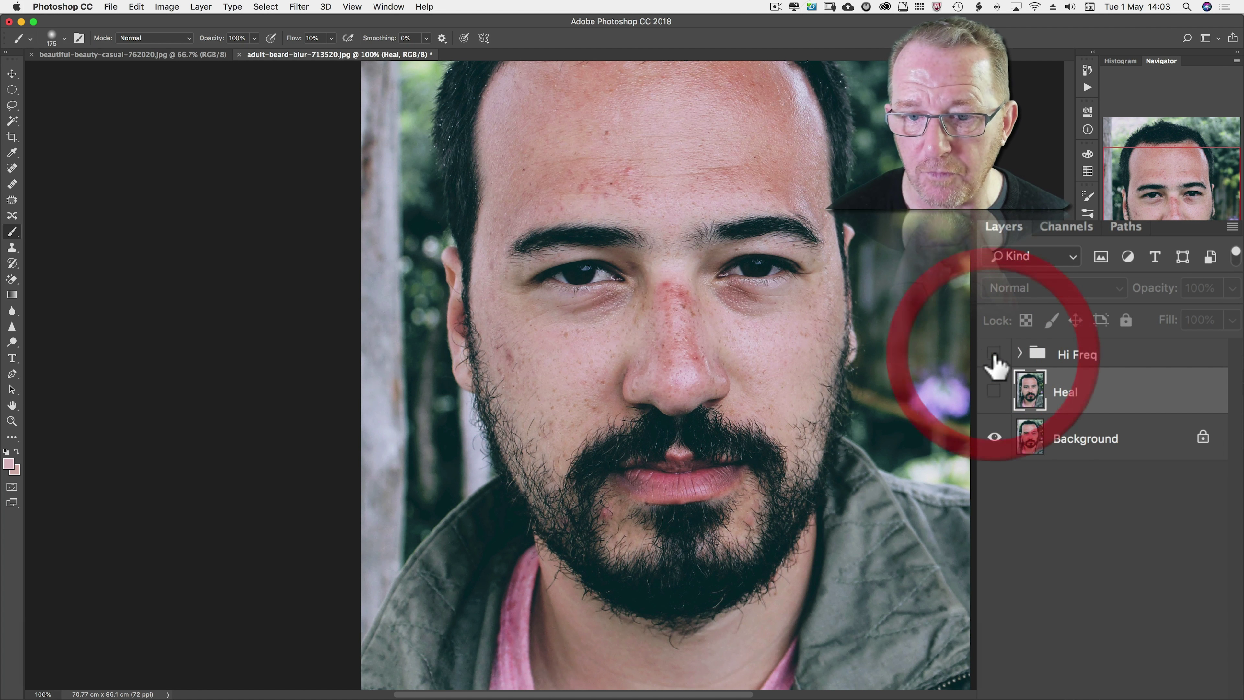
{"action": "left_click", "coordinate": [995, 355]}
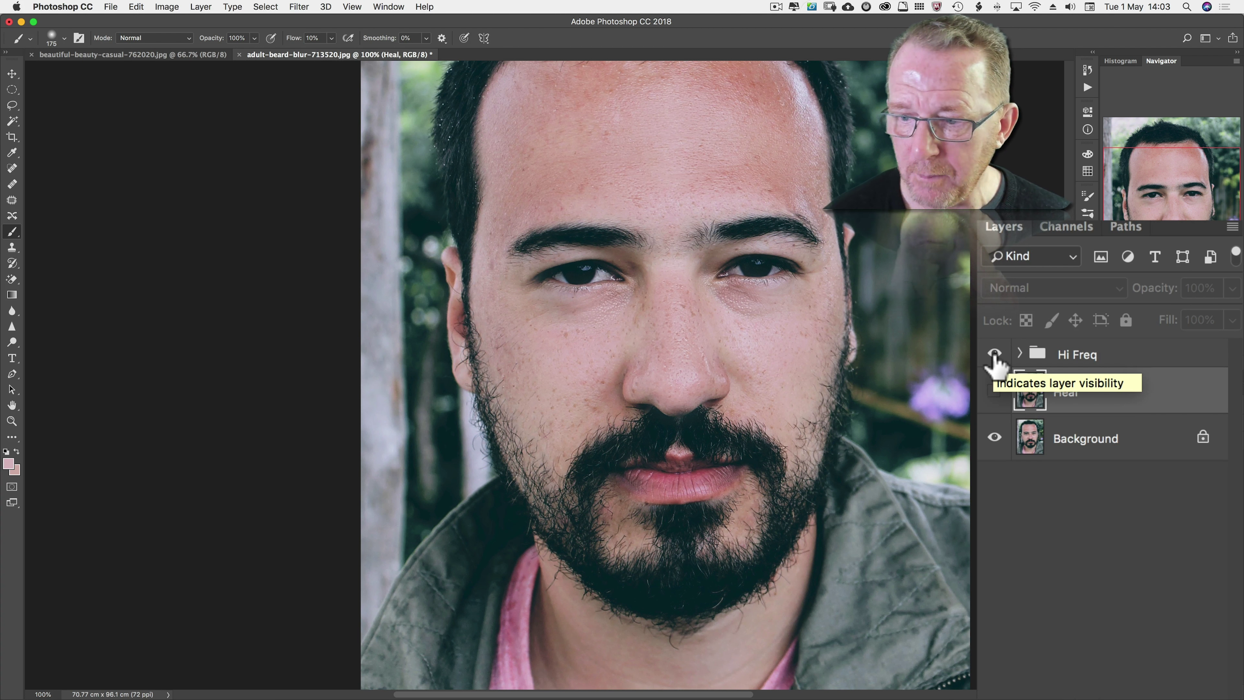
{"action": "left_click", "coordinate": [1020, 353]}
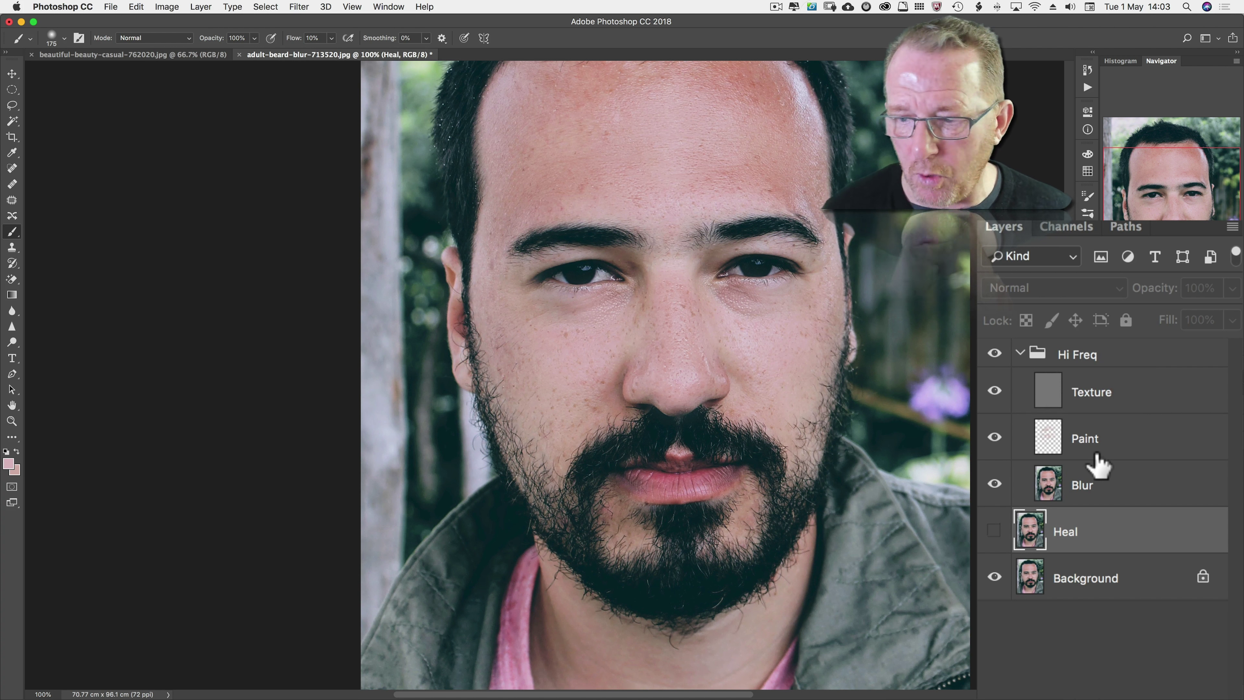
- Select the collapsed Hi Freq group and add an empty layer named DB above it
{"action": "left_click", "coordinate": [1021, 353]}
{"action": "left_click", "coordinate": [1103, 358]}
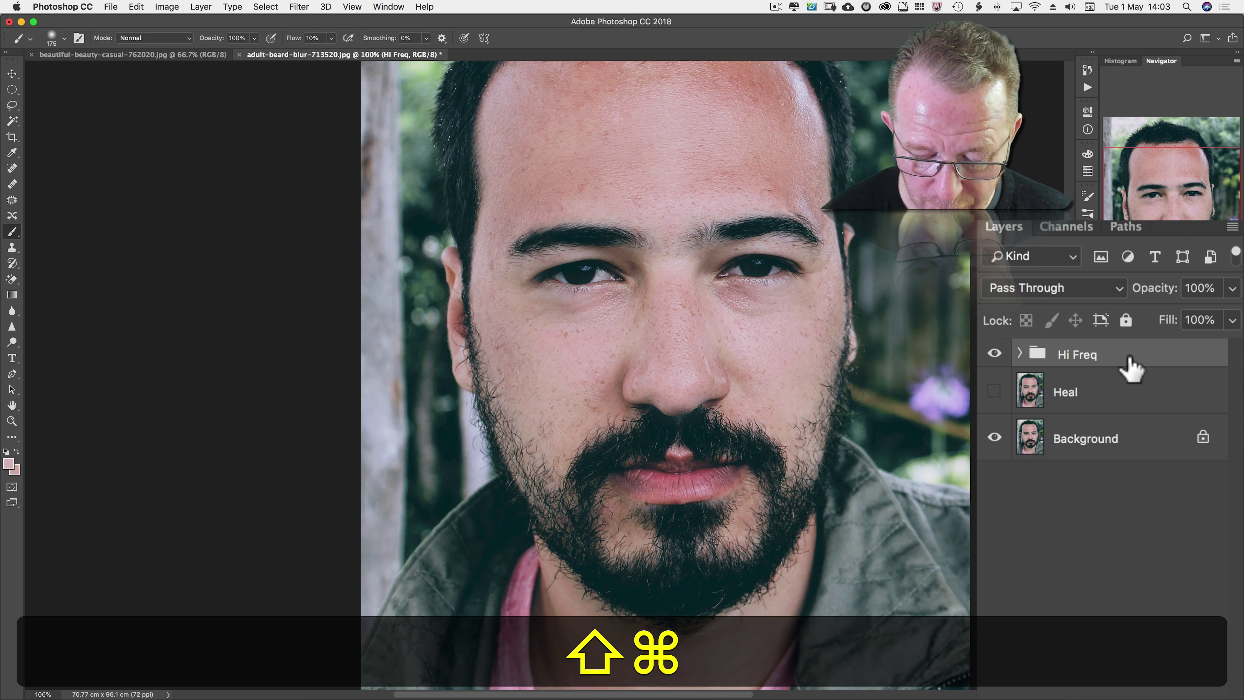
{"action": "key", "text": "super+shift+n"}
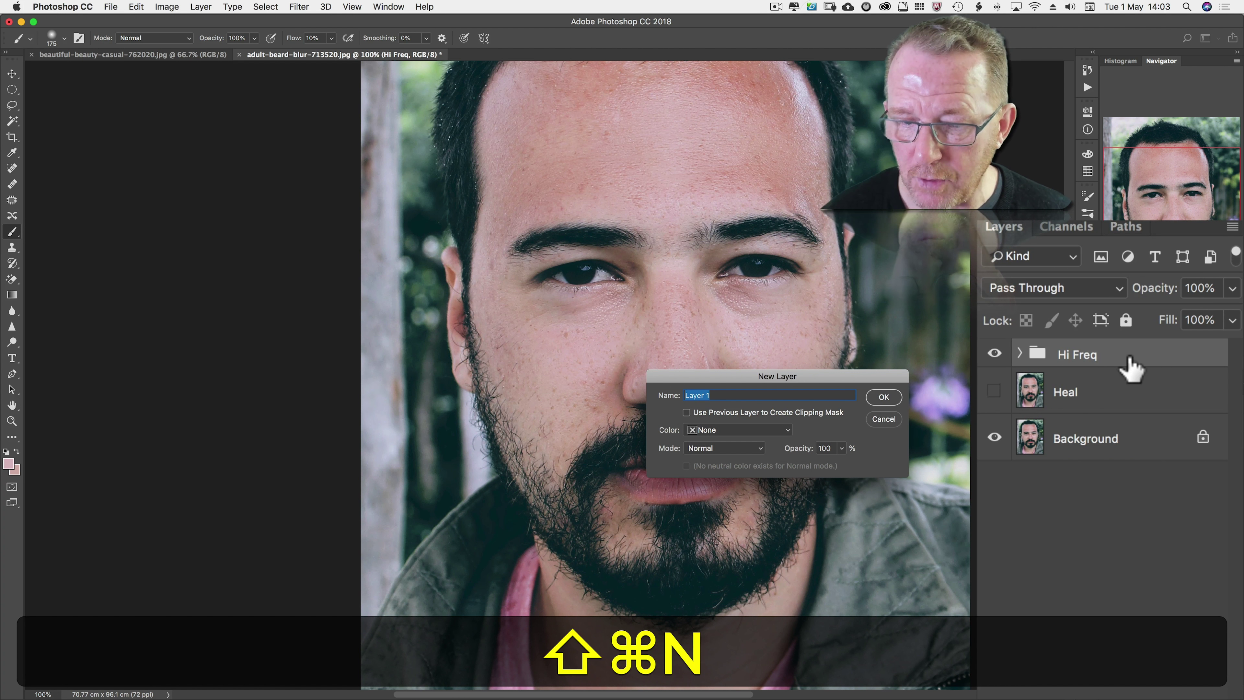
{"action": "type", "text": "DB"}
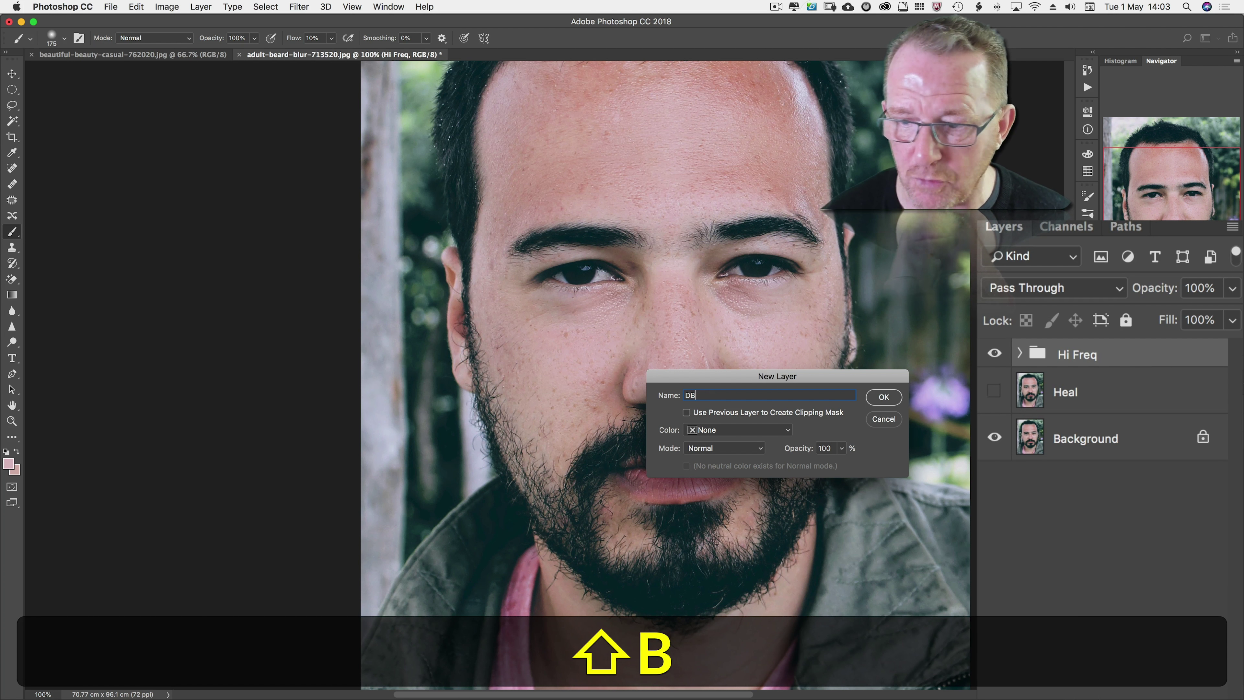
{"action": "key", "text": "Return"}
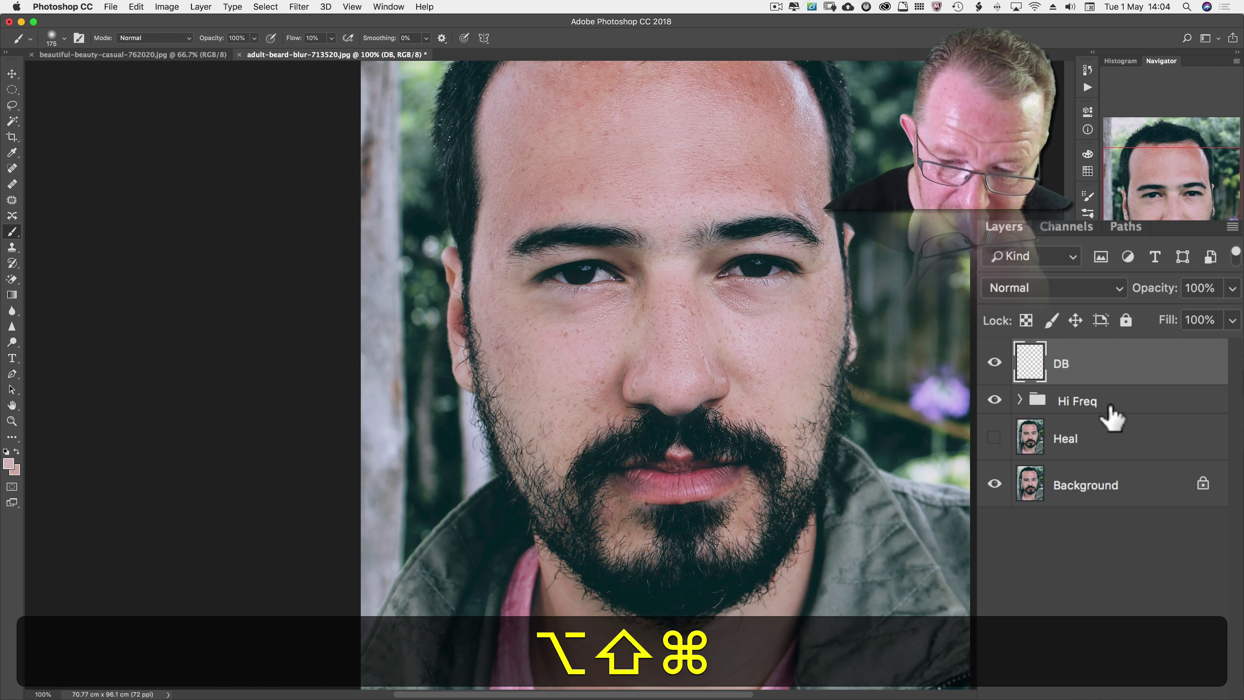
- Stamp all visible layers onto the DB layer with Option+Shift+Cmd+E
{"action": "key", "text": "alt+shift+super+e"}
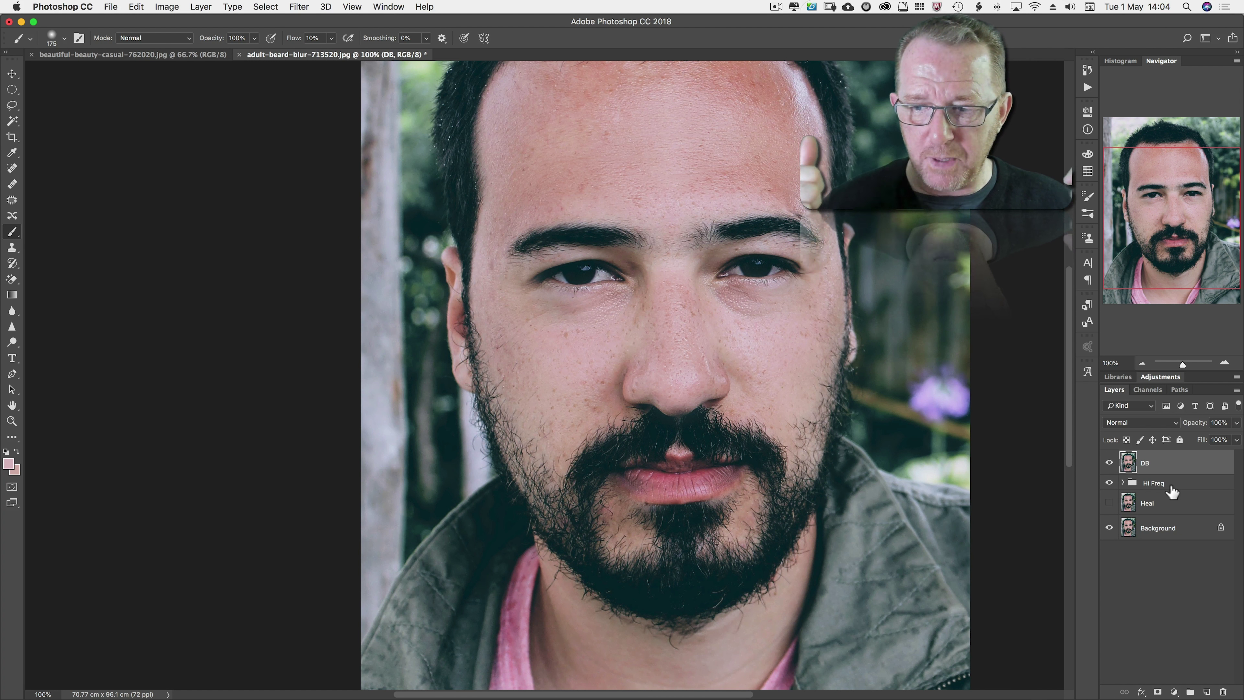
- Expand the Hi Freq group to show Texture, Paint and Blur, and select Paint
{"action": "left_click", "coordinate": [1123, 483]}
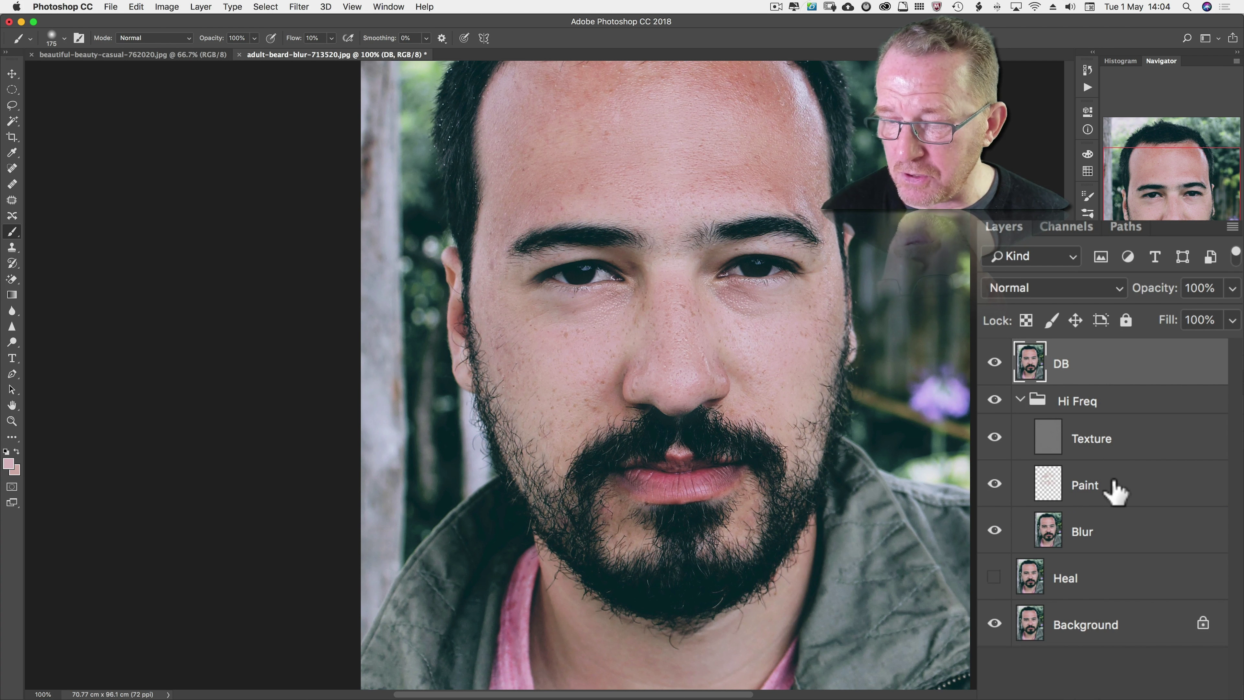
{"action": "left_click", "coordinate": [1123, 492]}
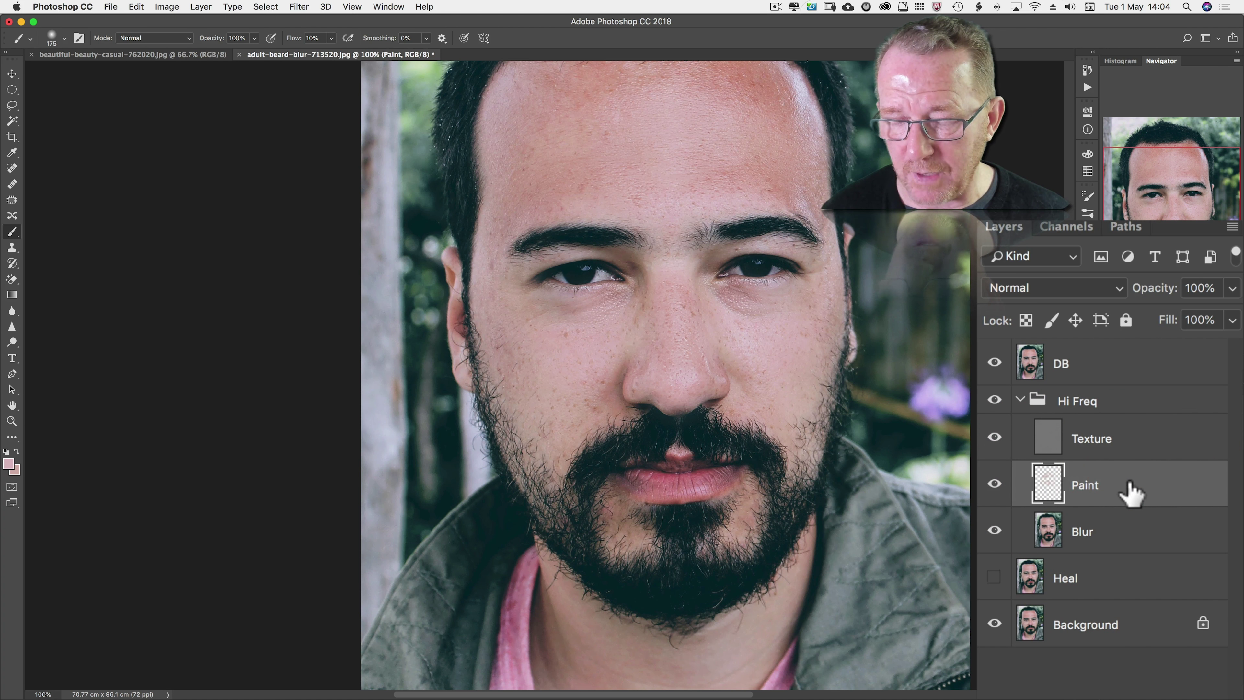